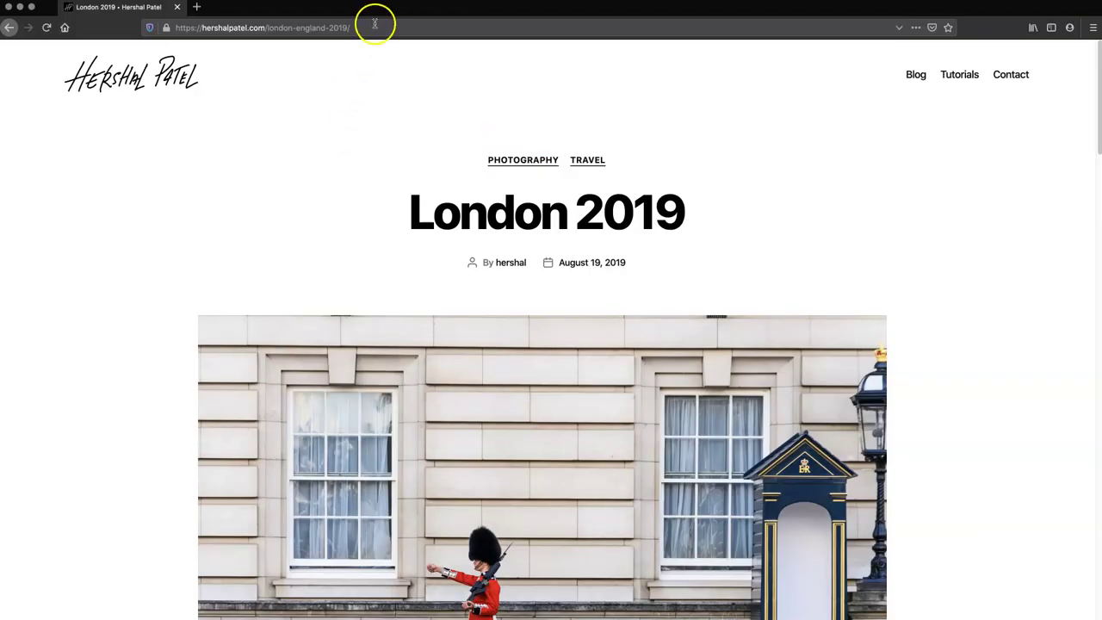
# Step: Load wordpress.com, start sign-up, and switch to logging in with an existing account
pyautogui.write('wordpress.com/')
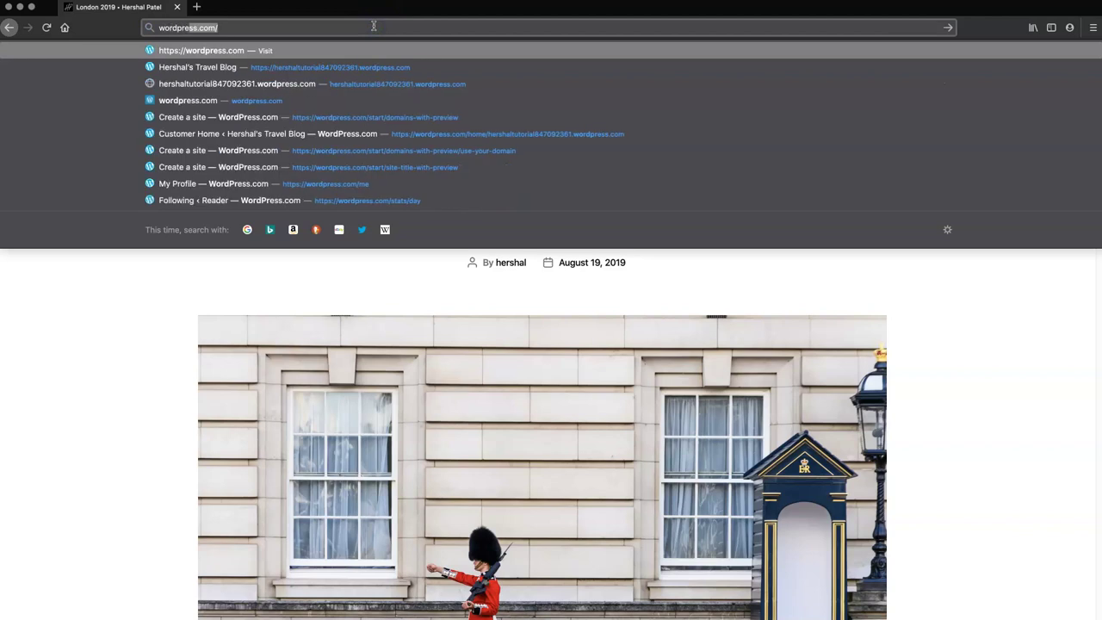
pyautogui.press('Return')
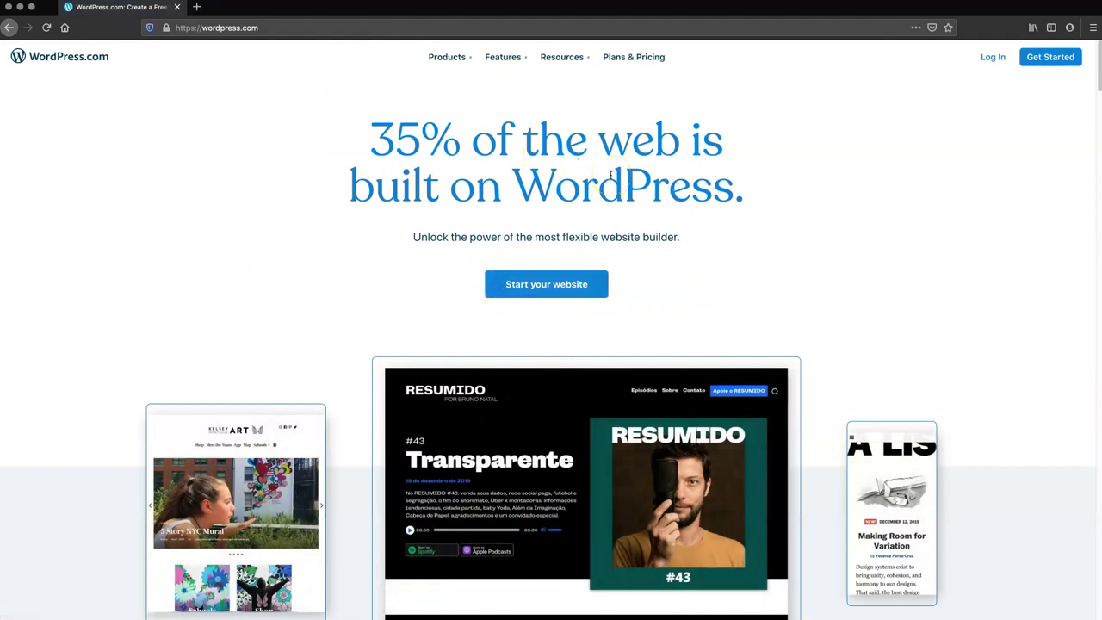
pyautogui.click(1042, 59)
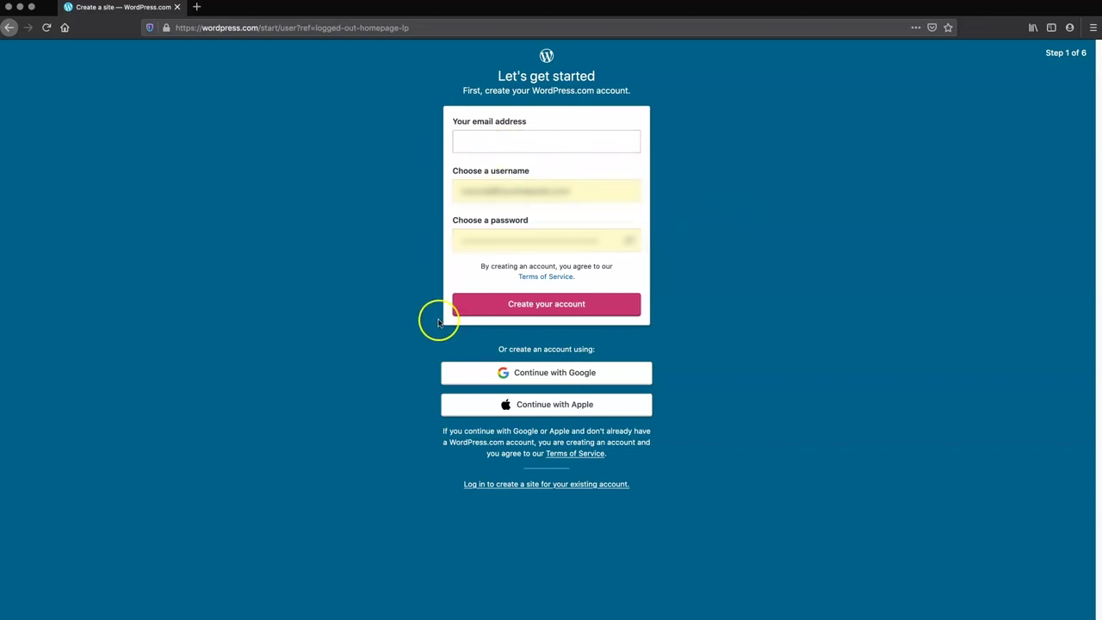
pyautogui.click(521, 486)
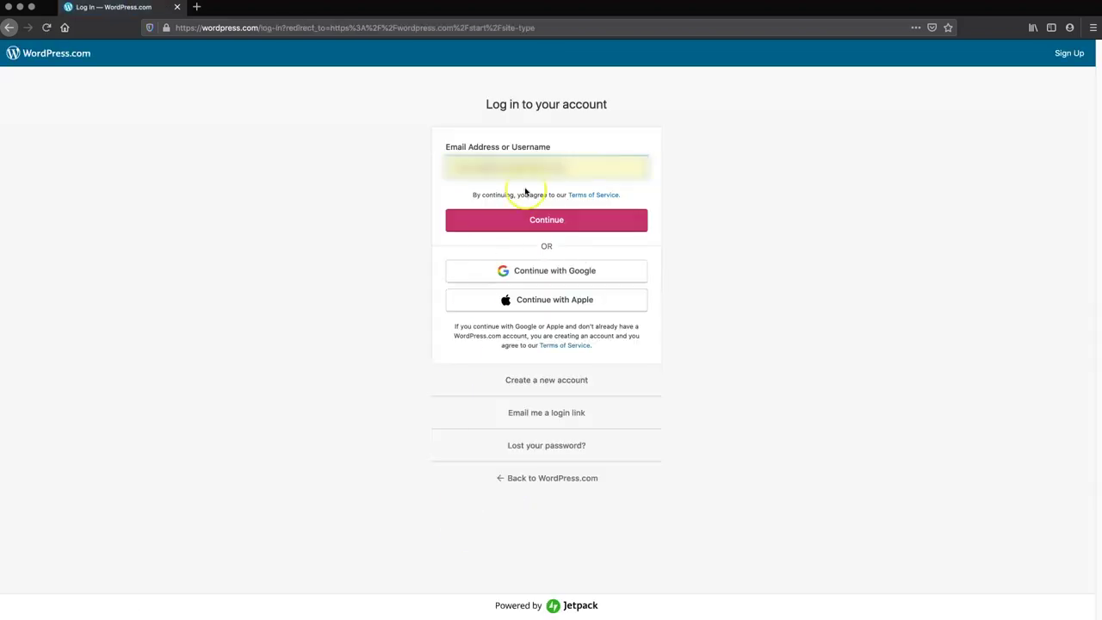
# Step: Log in with the existing account and choose Blog as the site type
pyautogui.click(523, 220)
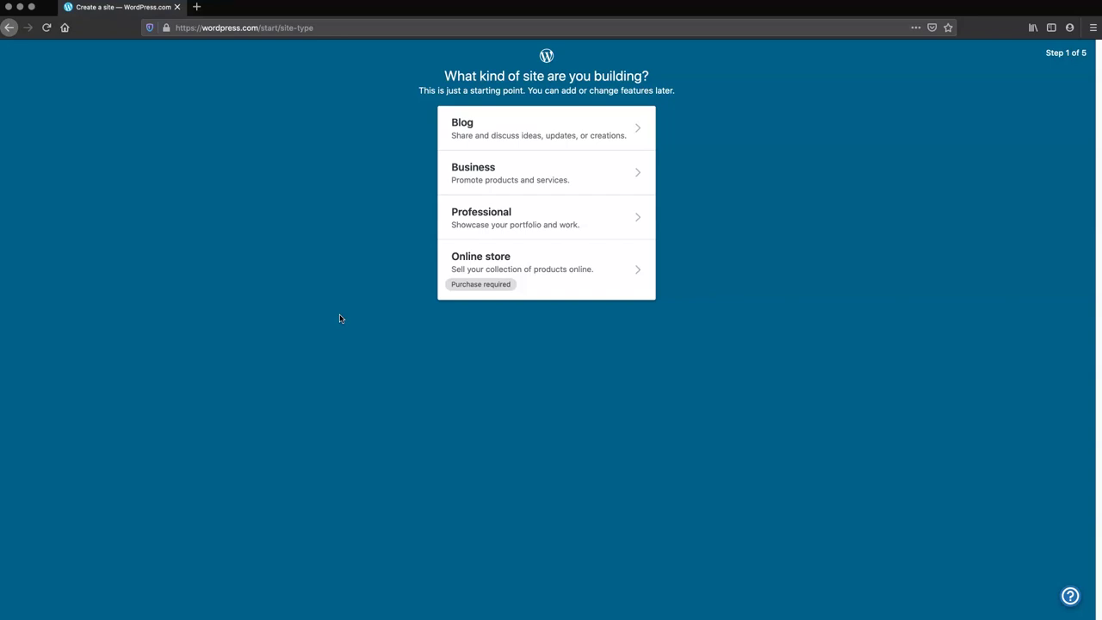
pyautogui.click(509, 136)
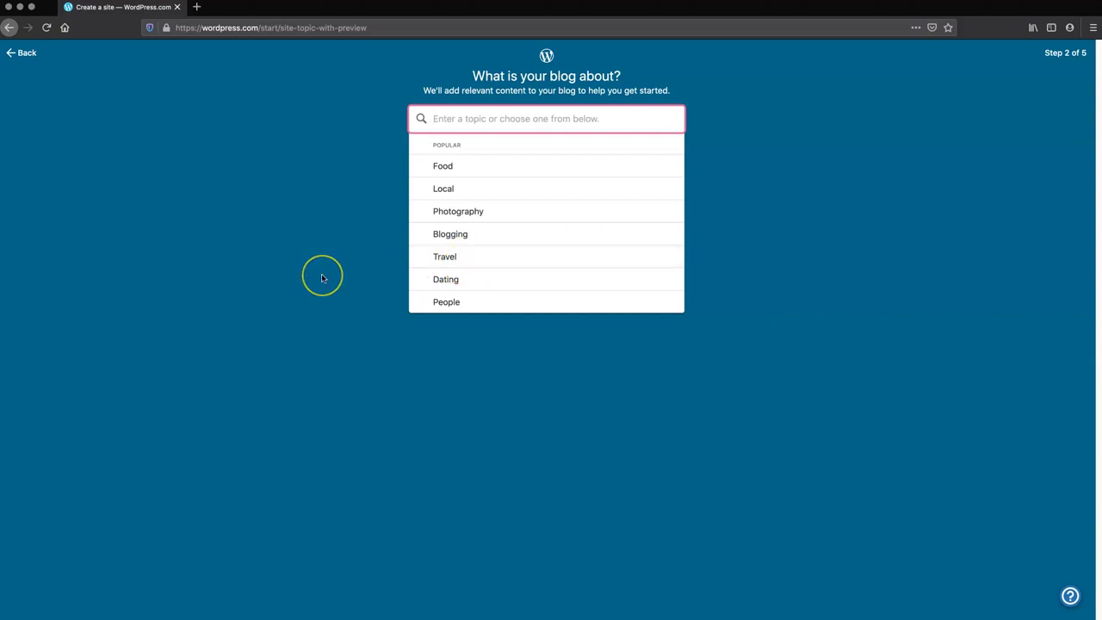
# Step: Replace the 'Business' topic with 'Travel' as the blog topic and continue
pyautogui.write('Business')
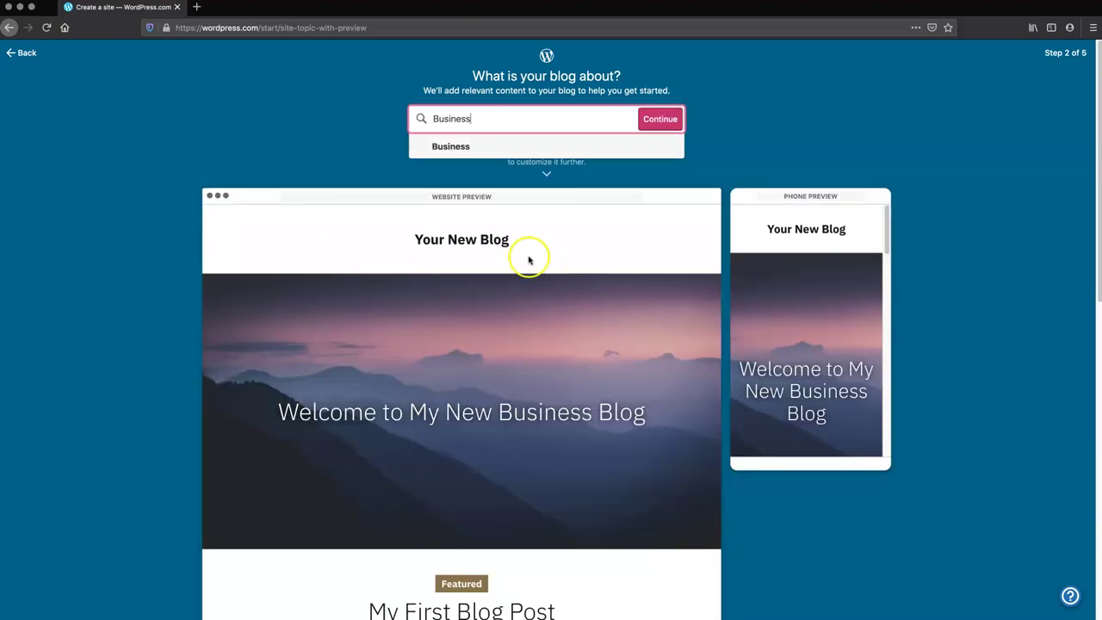
pyautogui.scroll(-6, 465, 473)
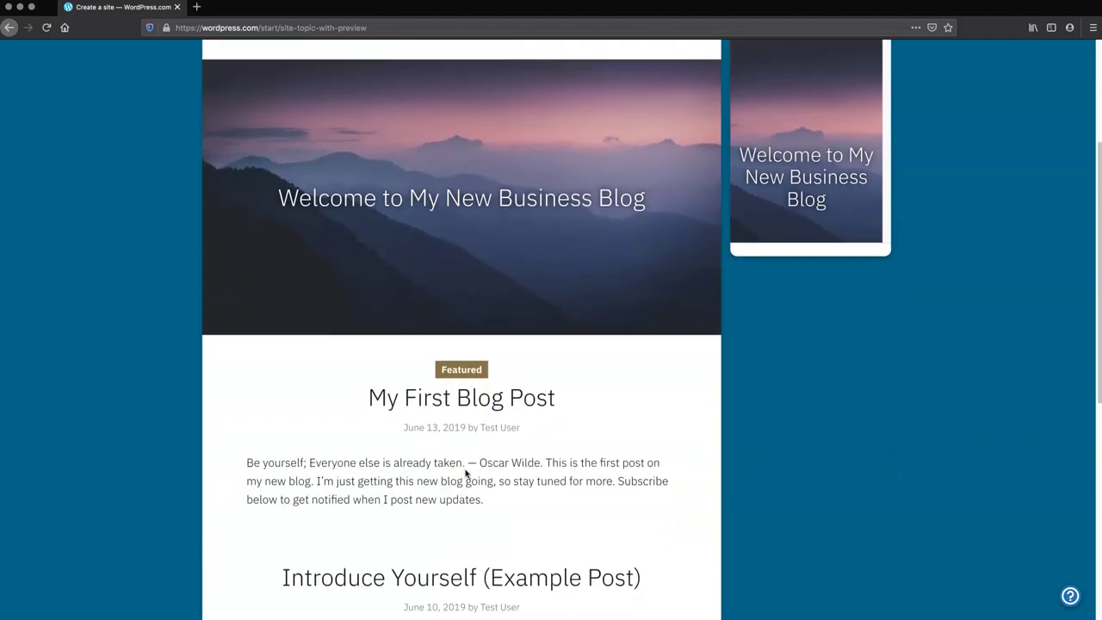
pyautogui.scroll(6, 465, 474)
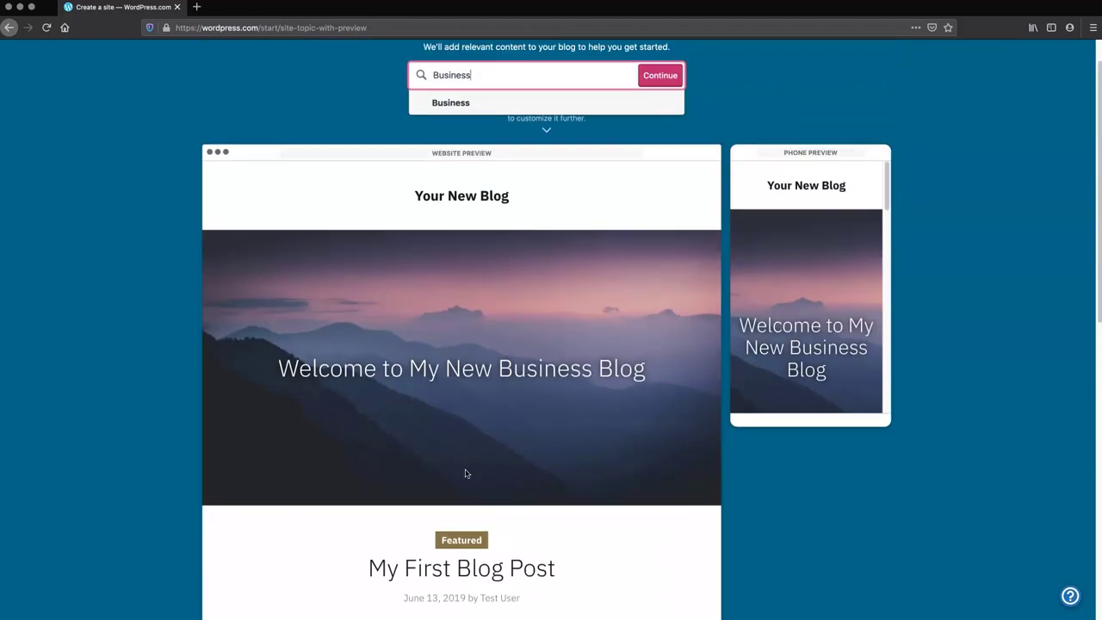
pyautogui.doubleClick(458, 115)
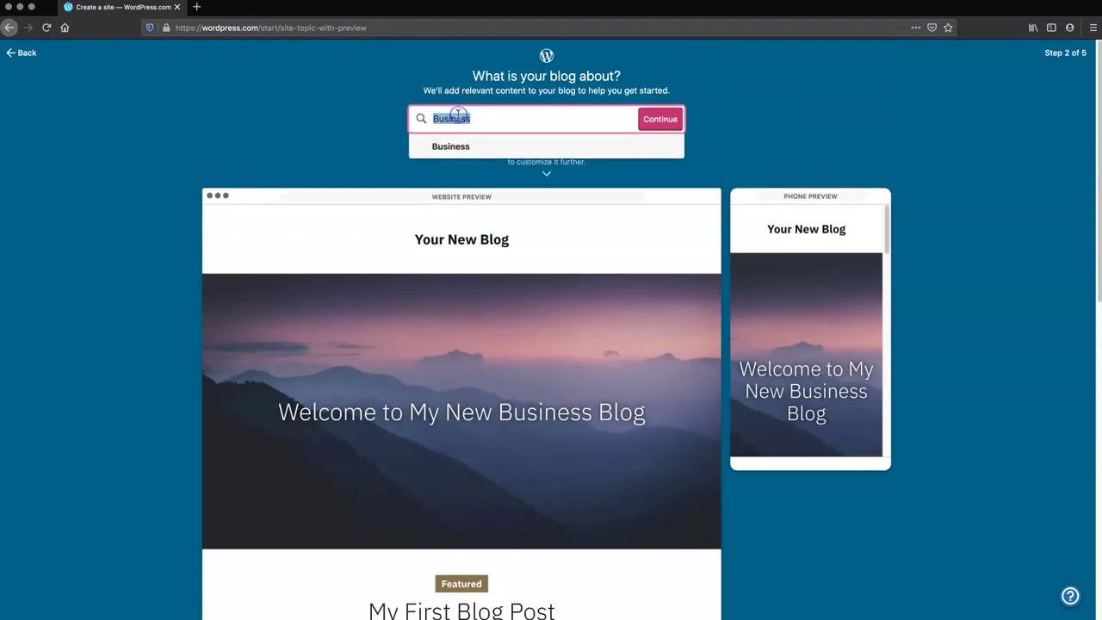
pyautogui.press('BackSpace')
pyautogui.write('Travel')
pyautogui.click(462, 147)
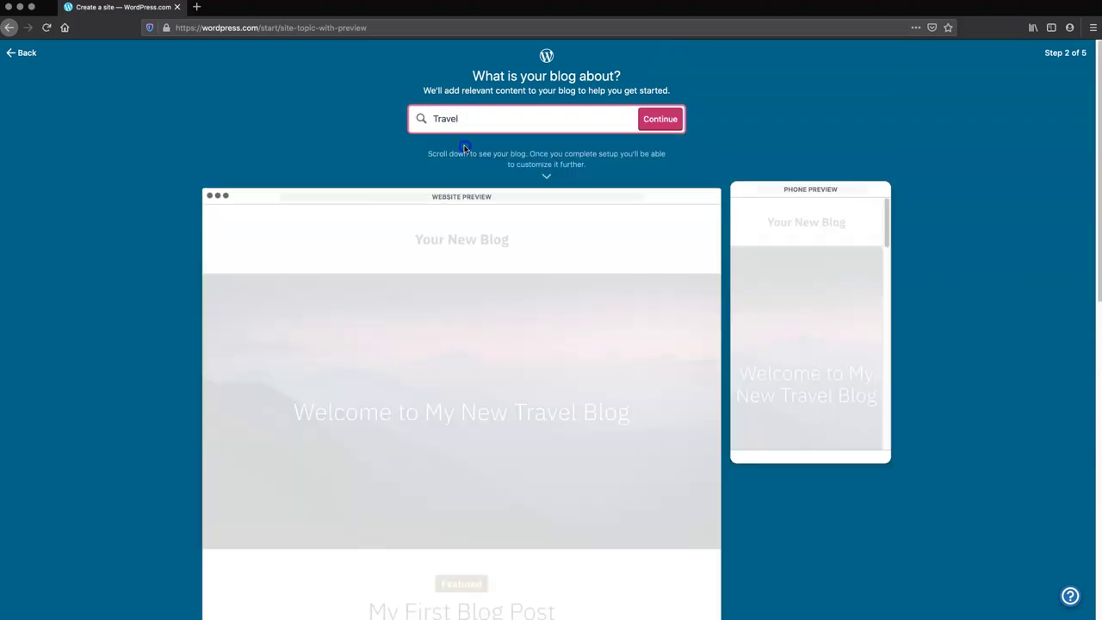
pyautogui.click(650, 128)
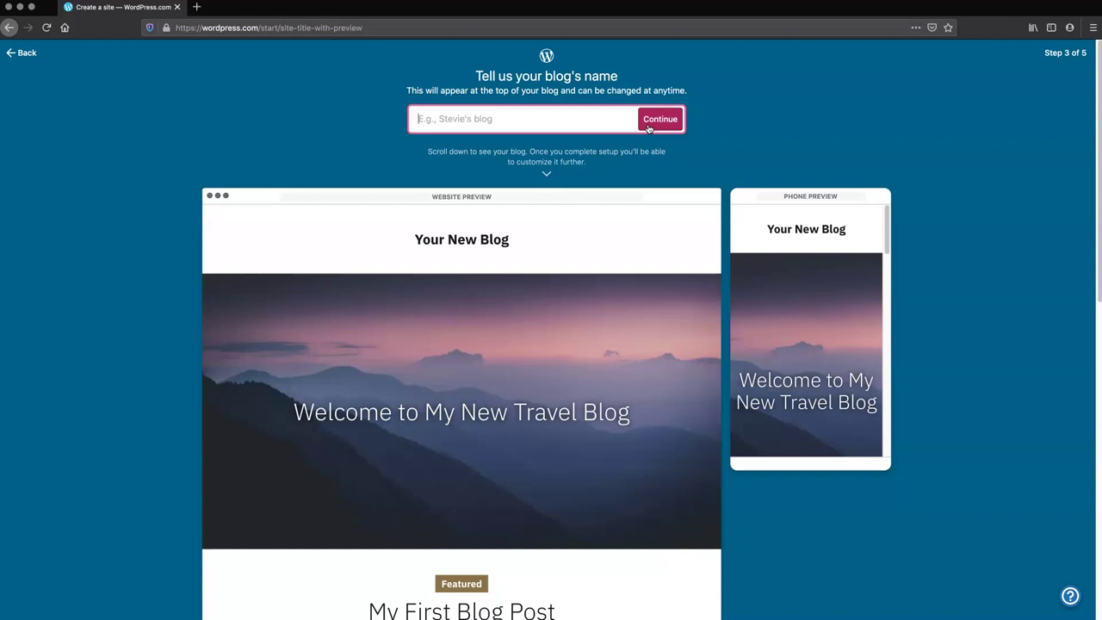
# Step: Name the blog after the owner's name followed by 'Travel Adventures' and continue
pyautogui.write('Hersahl')
pyautogui.press('BackSpace')
pyautogui.press('BackSpace')
pyautogui.press('BackSpace')
pyautogui.write("hal's Travel Adventures")
pyautogui.click(648, 125)
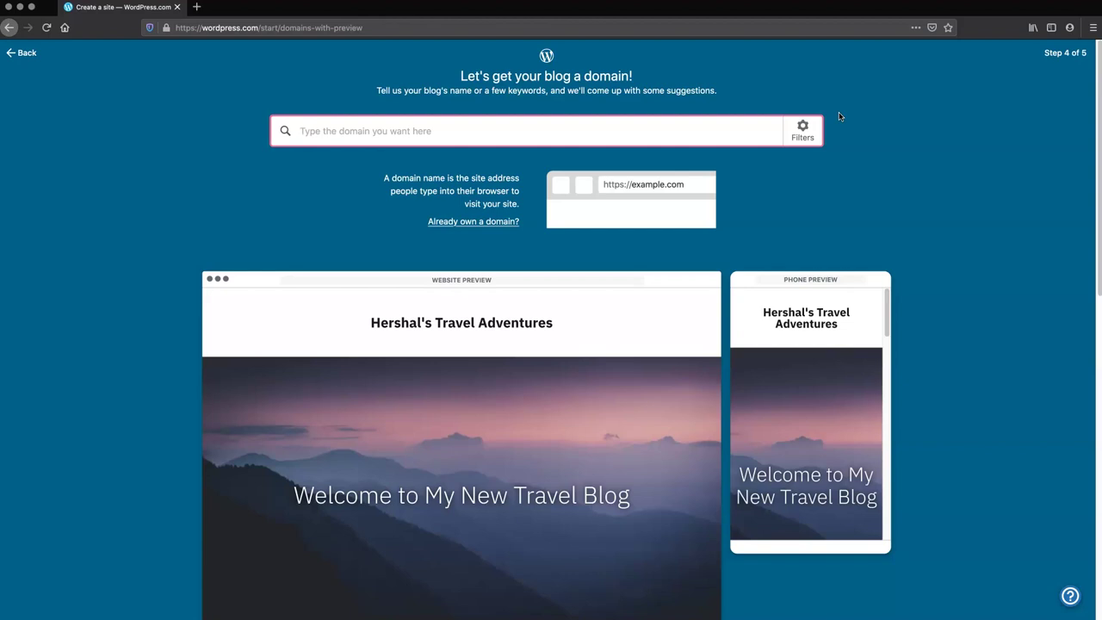
# Step: Skip choosing a custom domain and start with the Personal plan
pyautogui.write('hershaltra')
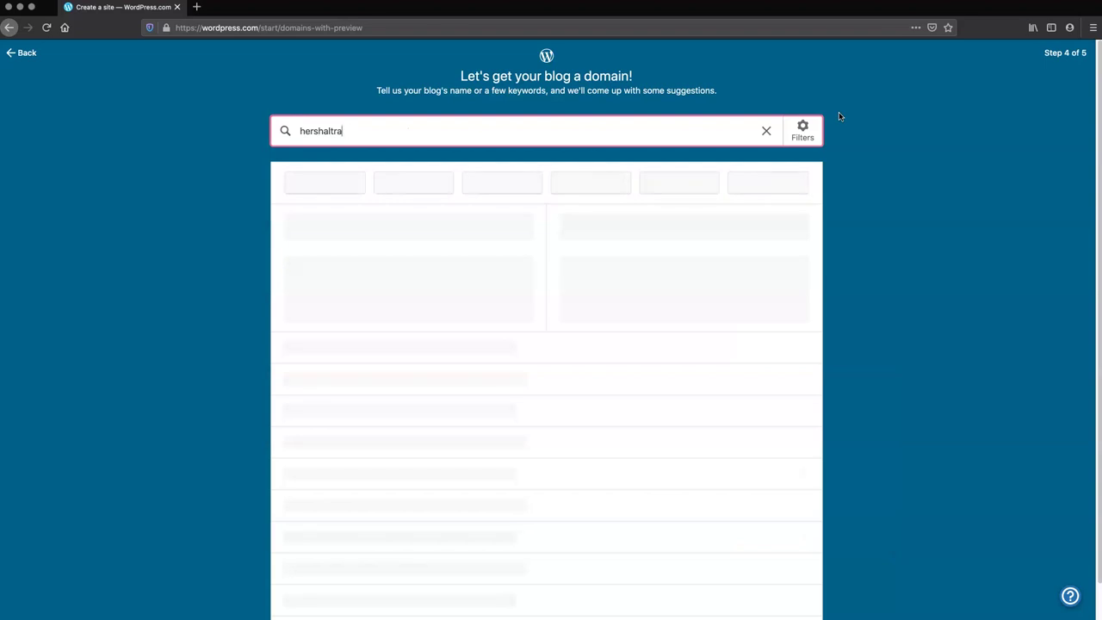
pyautogui.write('vel.com')
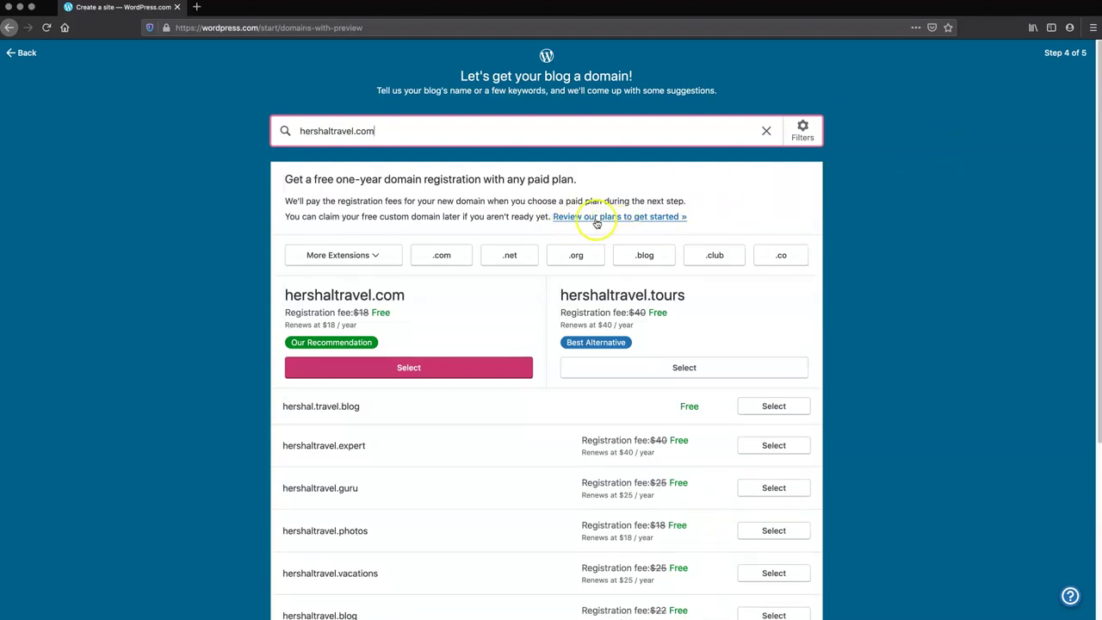
pyautogui.click(654, 222)
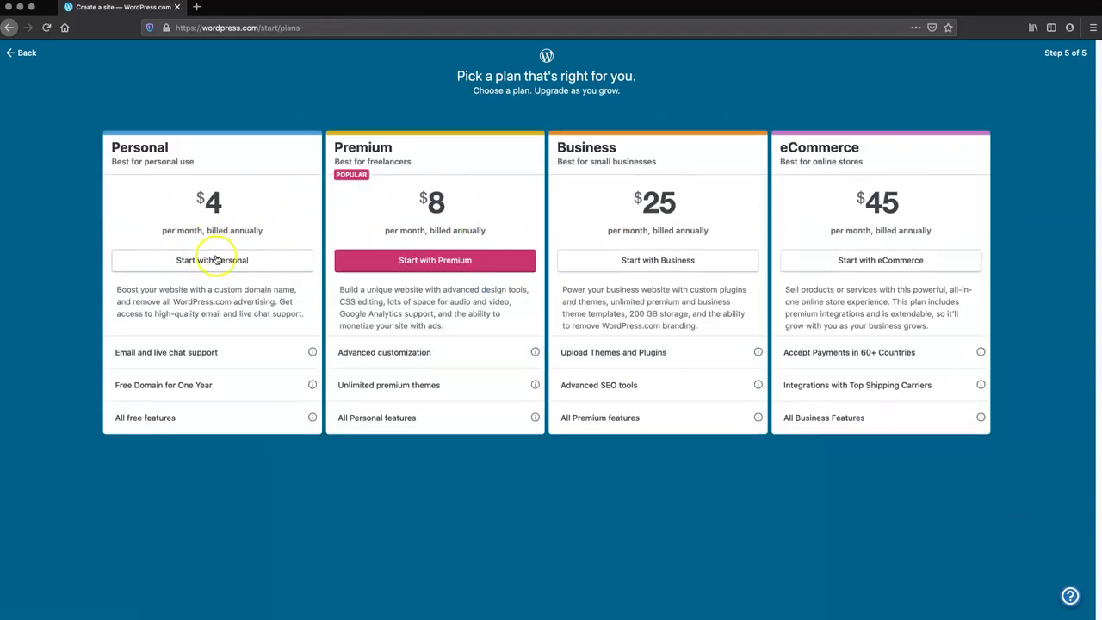
pyautogui.click(221, 268)
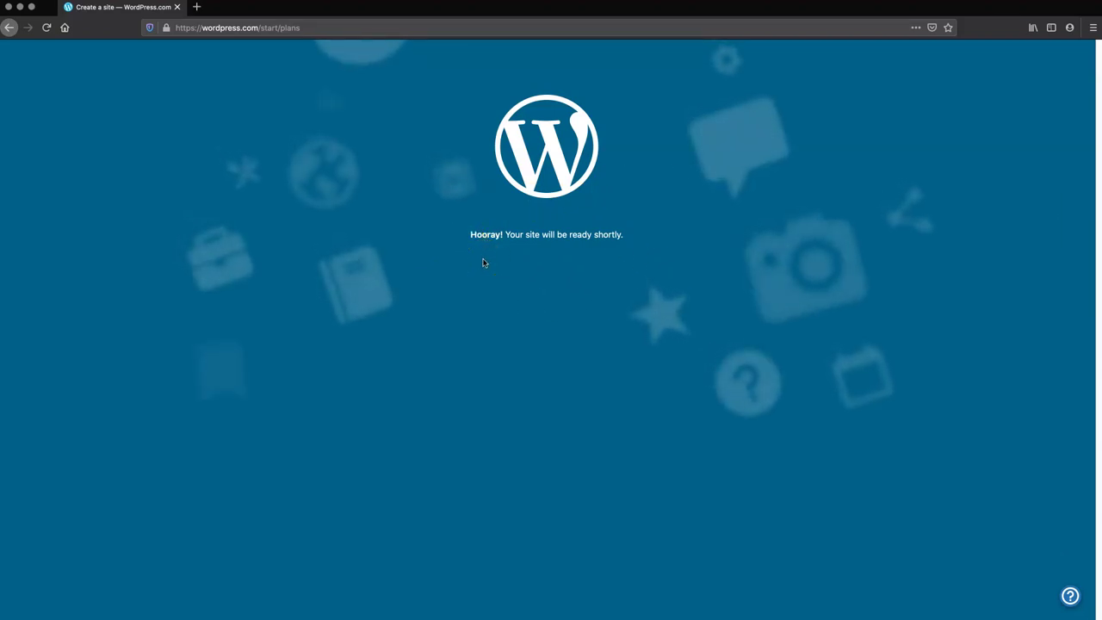
# Step: Reload wordpress.com, open the new site's preview, and select its full web address
pyautogui.click(256, 28)
pyautogui.write('wordpress.com/')
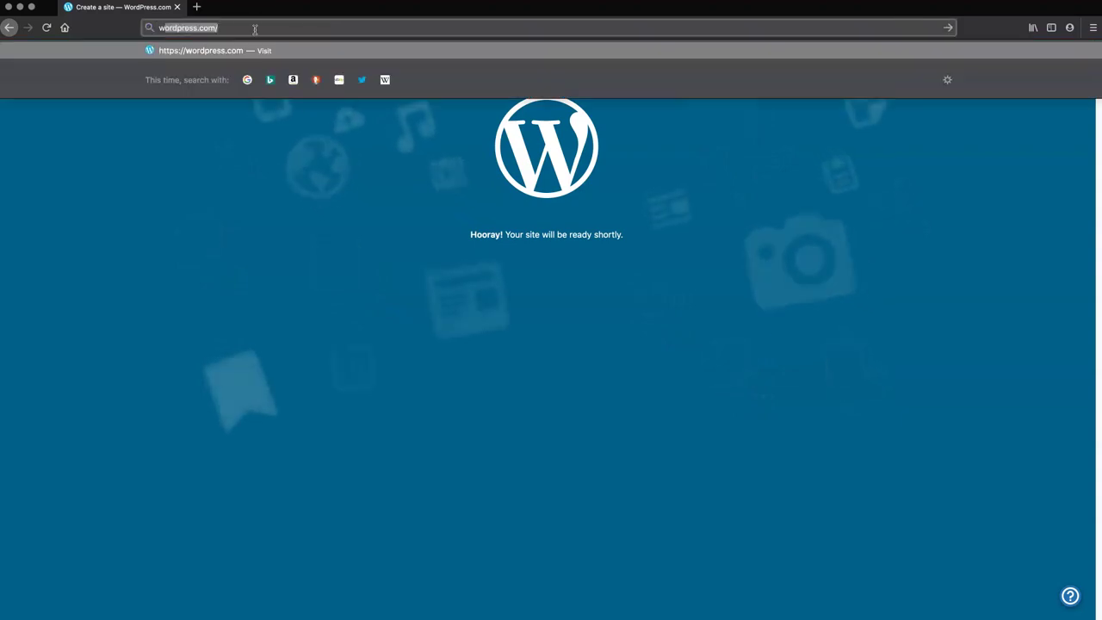
pyautogui.press('Return')
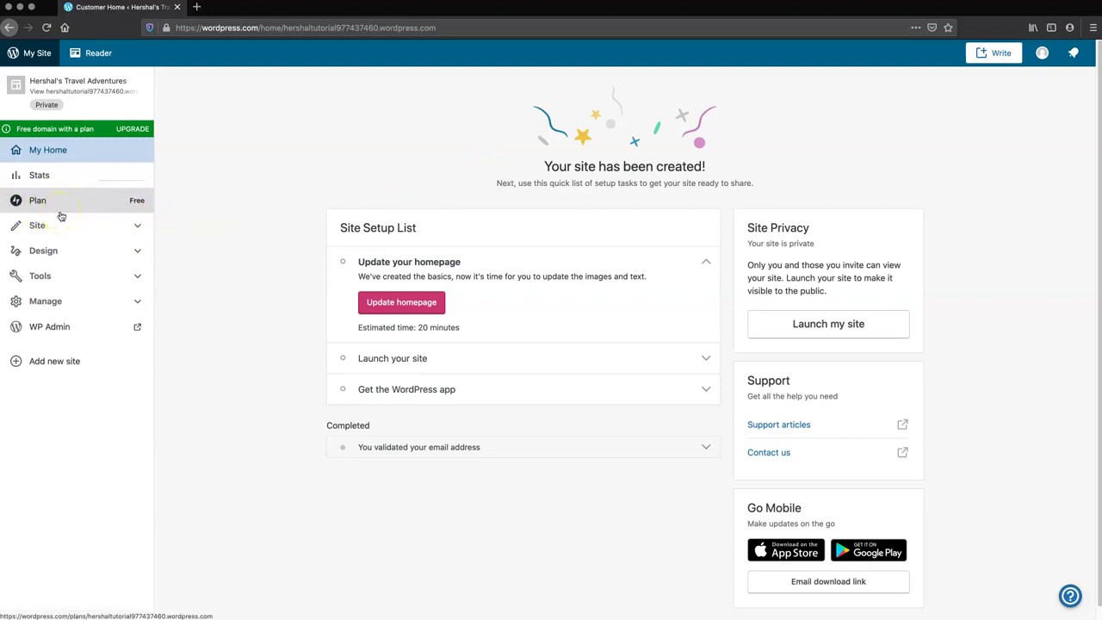
pyautogui.click(76, 92)
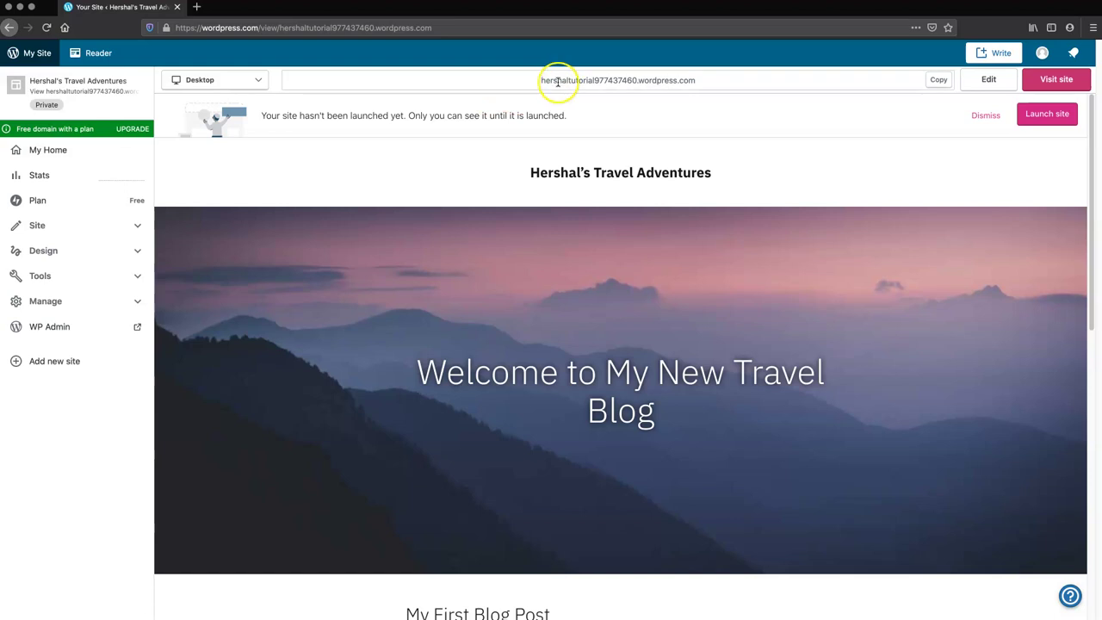
pyautogui.moveTo(539, 81); pyautogui.dragTo(706, 78)
pyautogui.press('super+c')
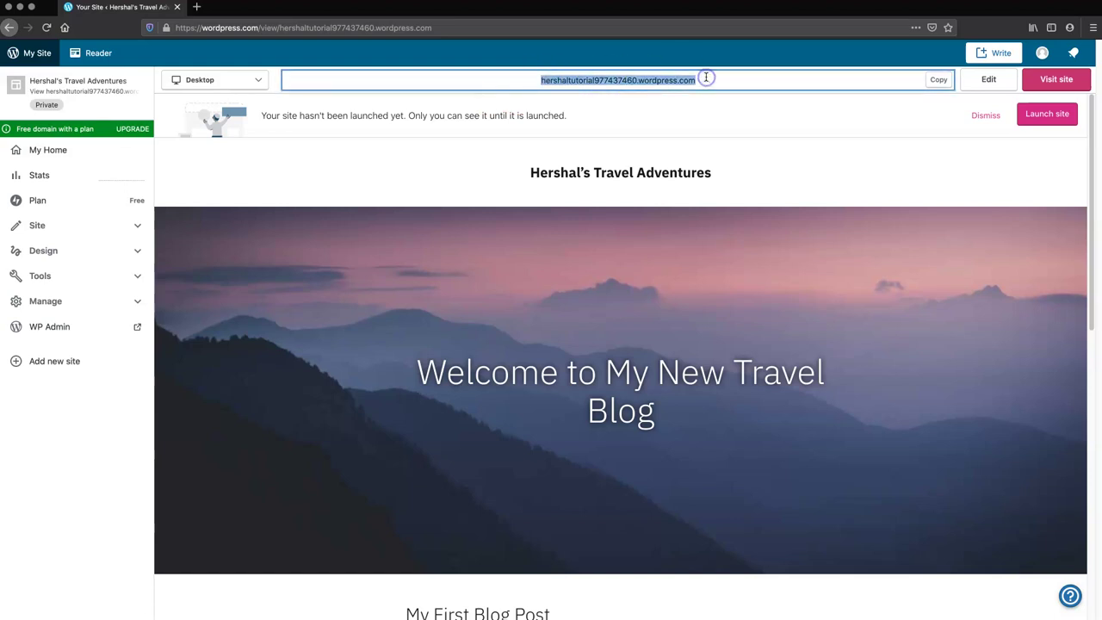
# Step: Paste the site's address into a new tab and look over the unlaunched blog
pyautogui.click(197, 7)
pyautogui.press('super+v')
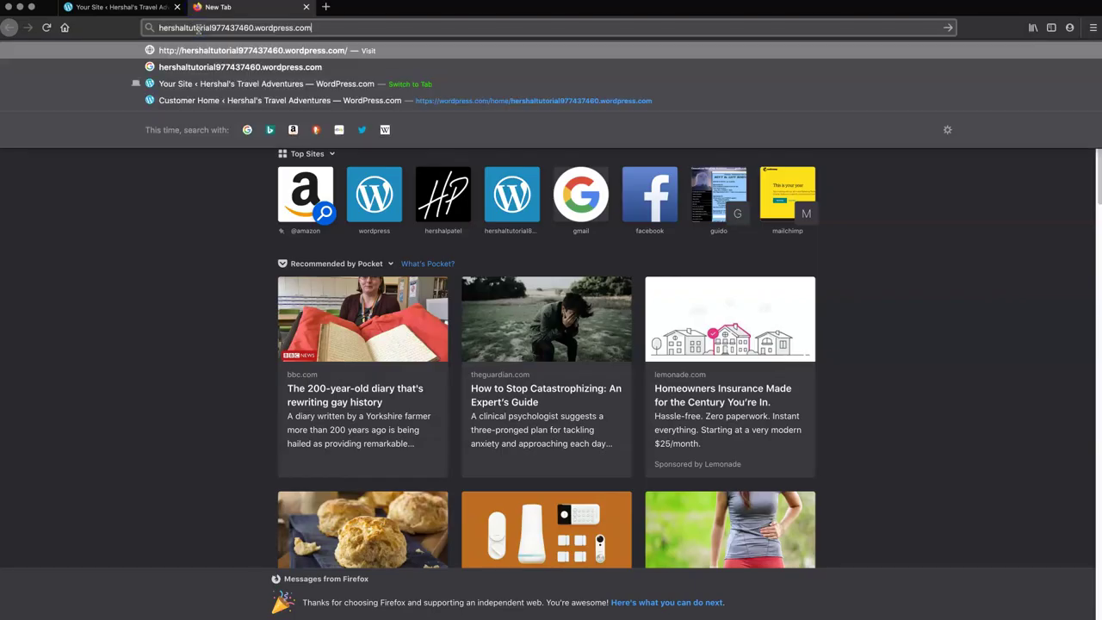
pyautogui.press('Return')
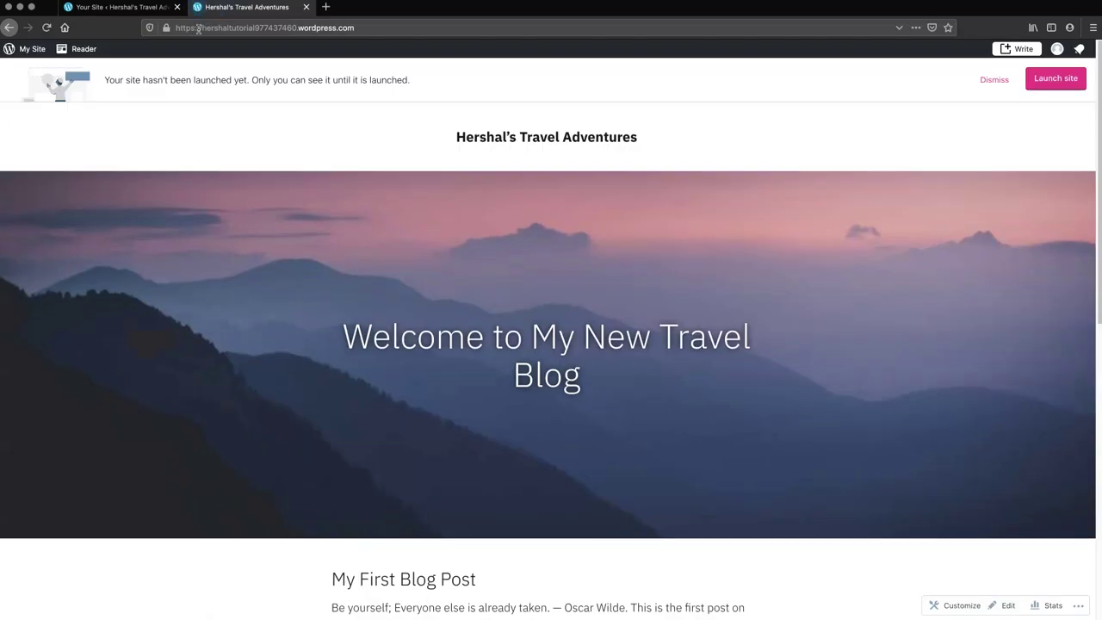
pyautogui.scroll(-2, 647, 372)
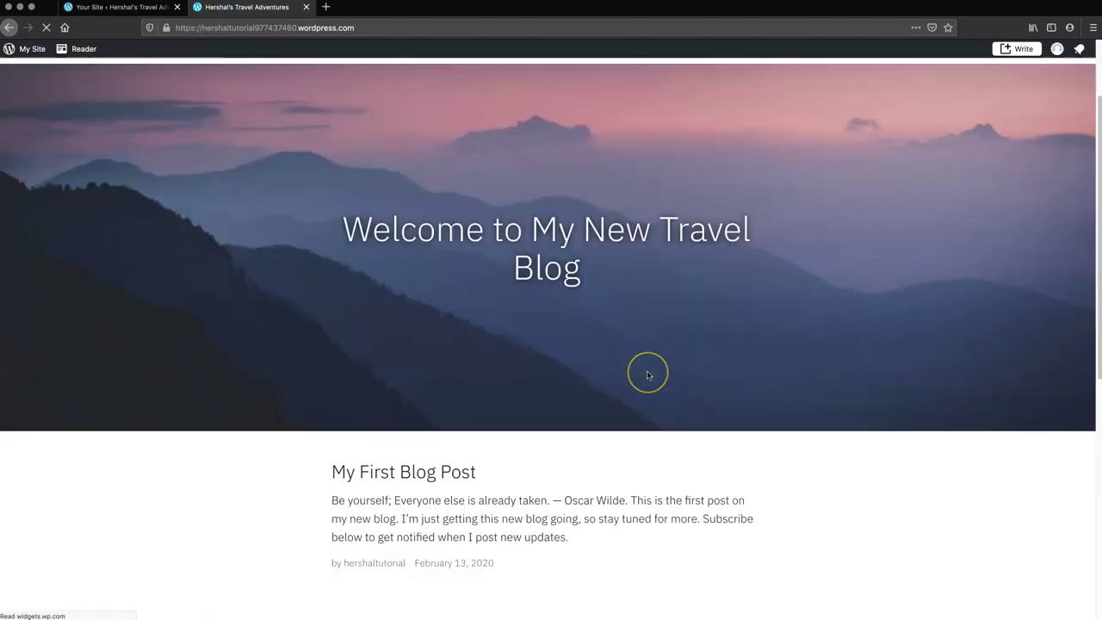
pyautogui.scroll(-5, 648, 375)
pyautogui.scroll(7, 648, 374)
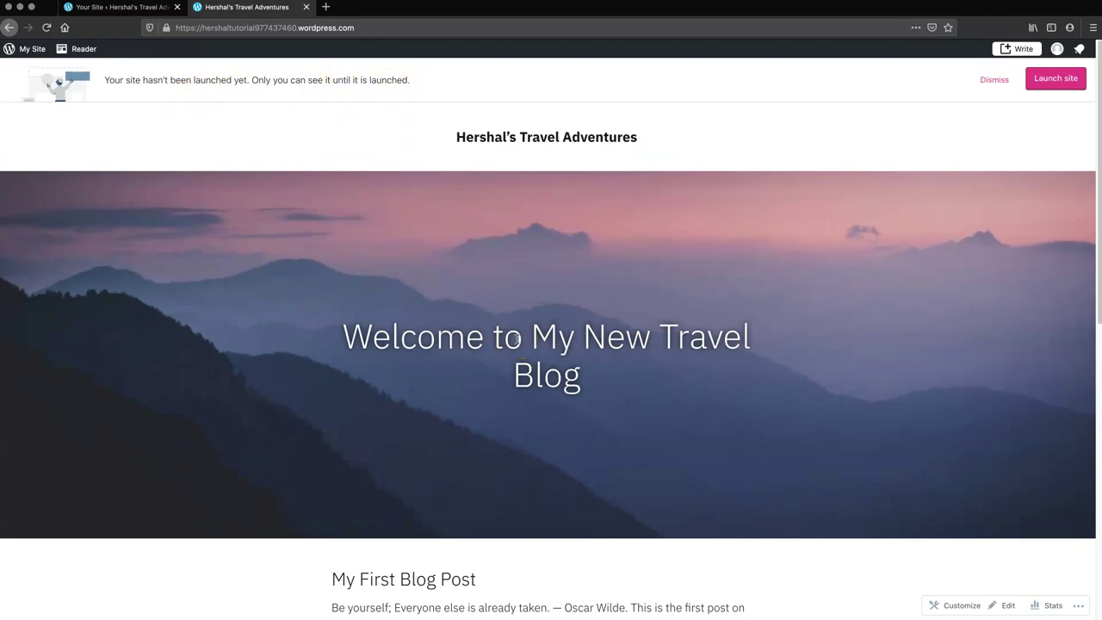
# Step: Select the site's subdomain in the address, then return to the preview tab
pyautogui.click(262, 29)
pyautogui.doubleClick(270, 28)
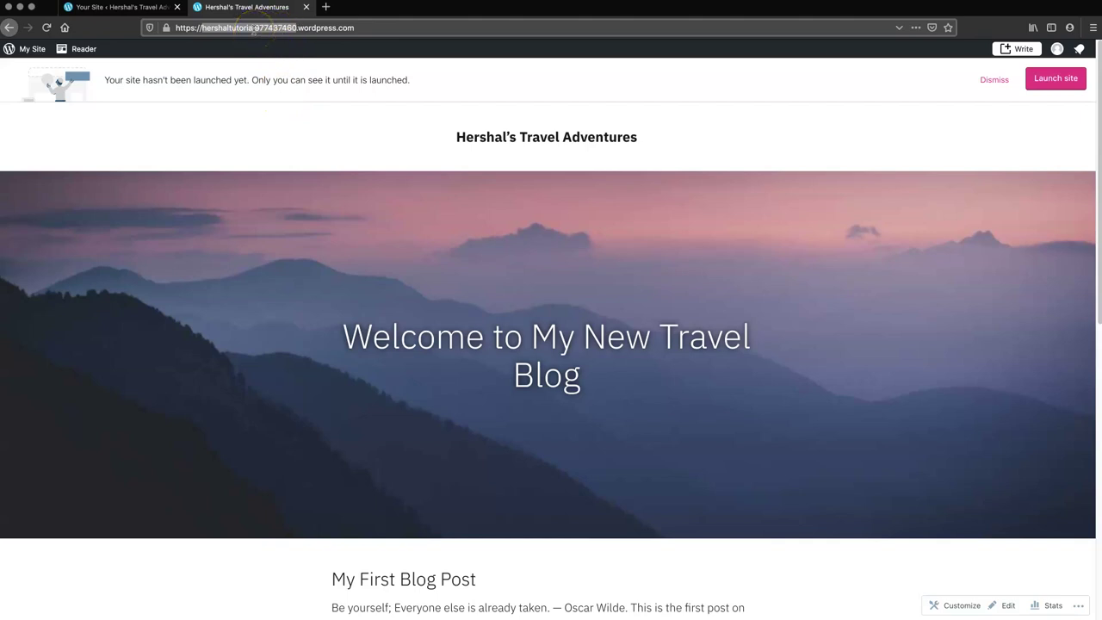
pyautogui.doubleClick(269, 29)
pyautogui.click(126, 14)
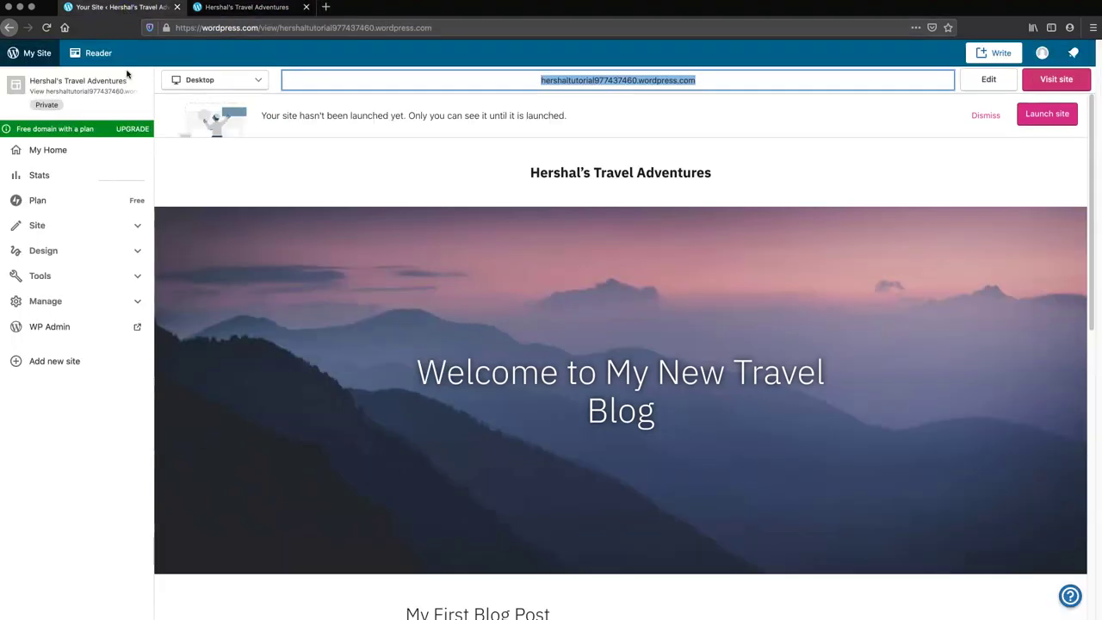
# Step: In Manage > Domains, change the primary address to a shorter name-plus-'travel' address and confirm it
pyautogui.click(69, 311)
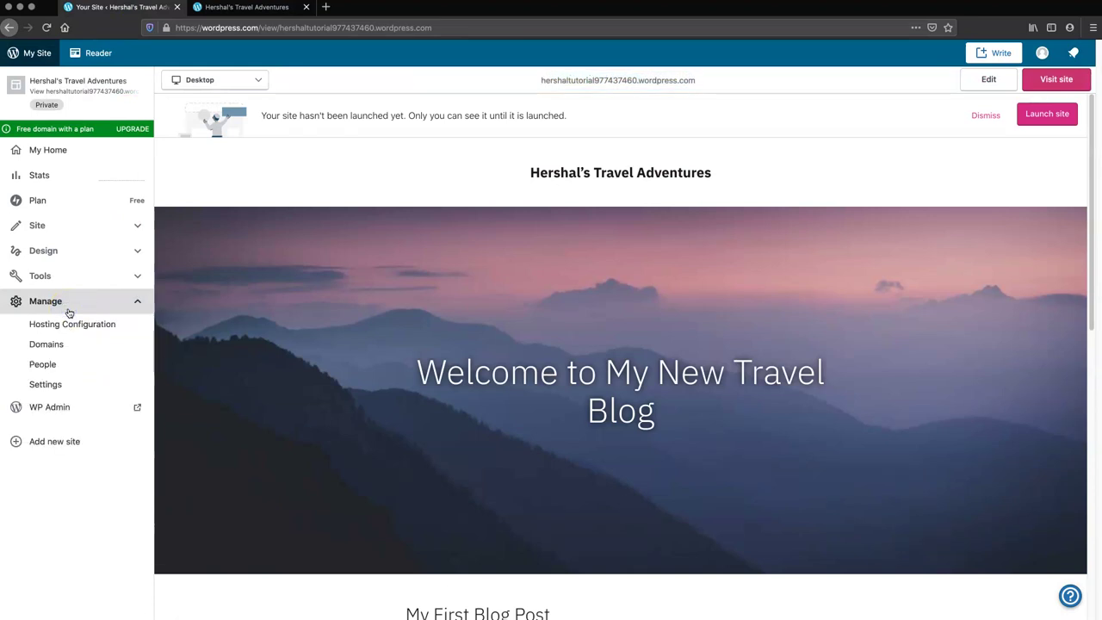
pyautogui.click(52, 347)
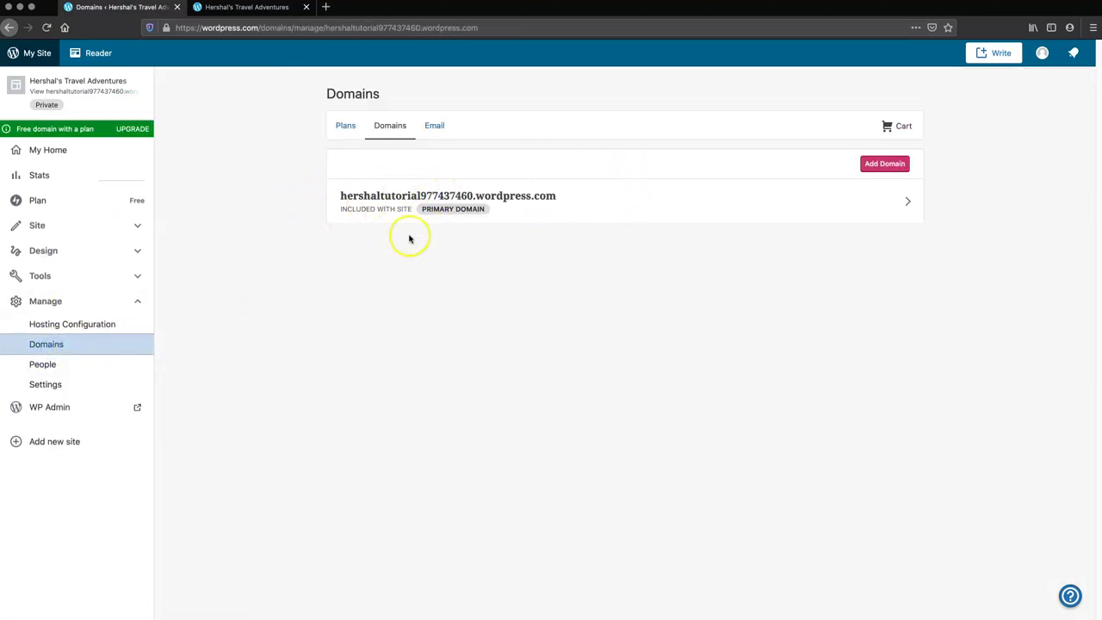
pyautogui.click(543, 201)
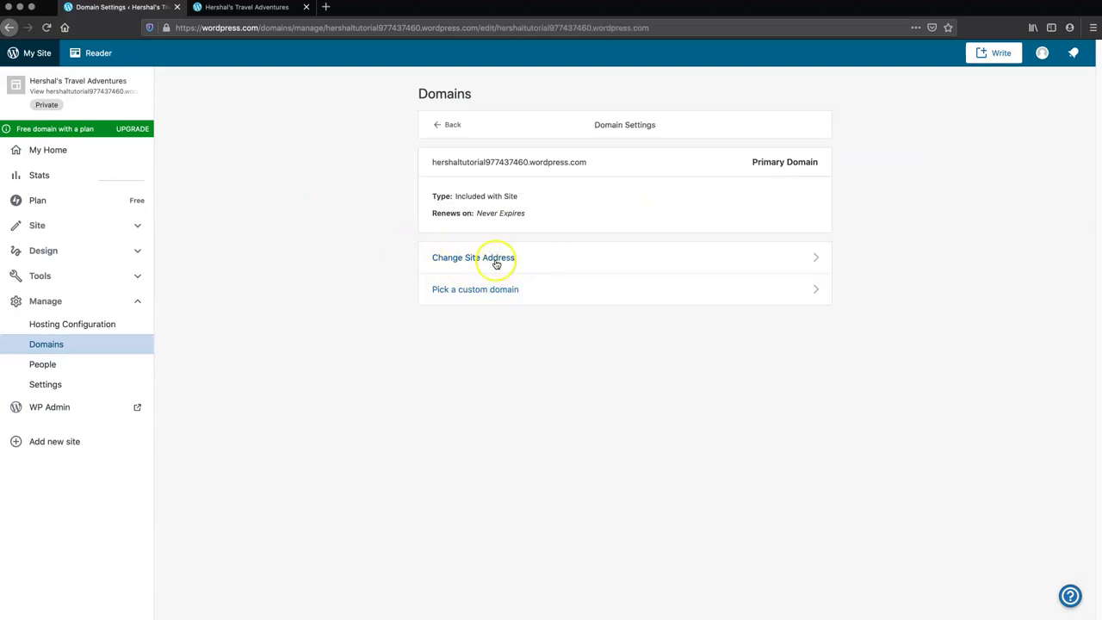
pyautogui.click(492, 259)
pyautogui.write('hersh')
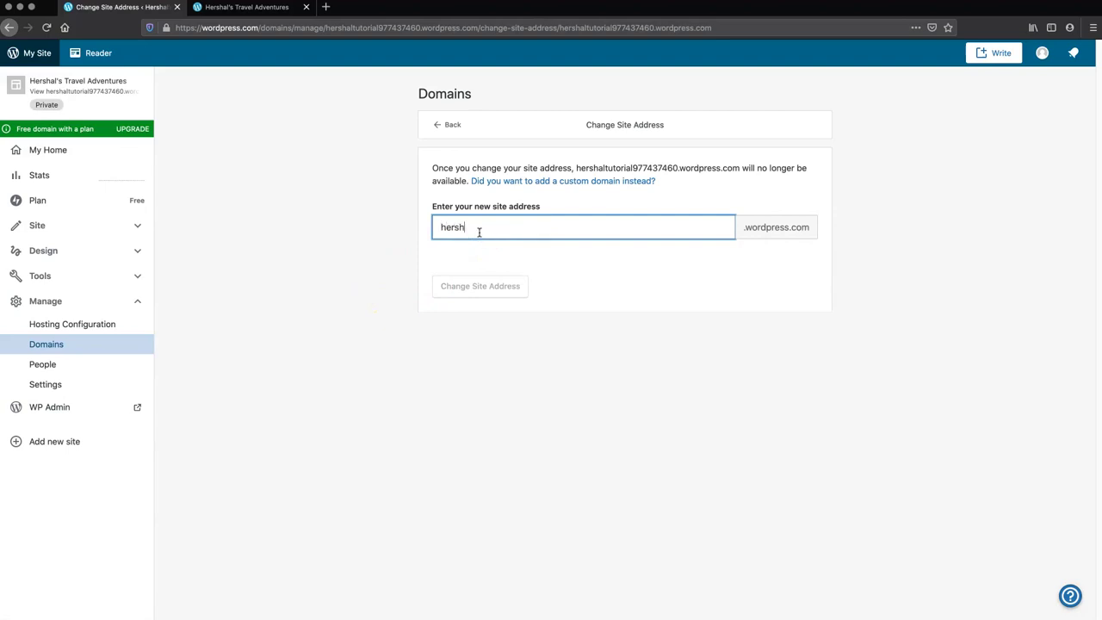
pyautogui.write('latravel')
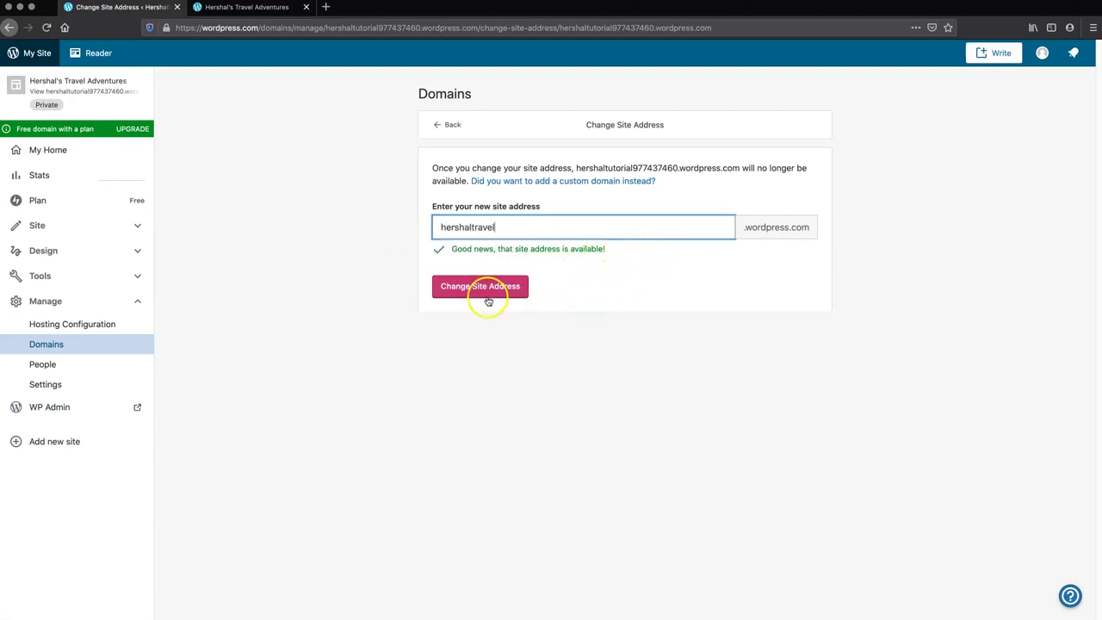
pyautogui.click(481, 289)
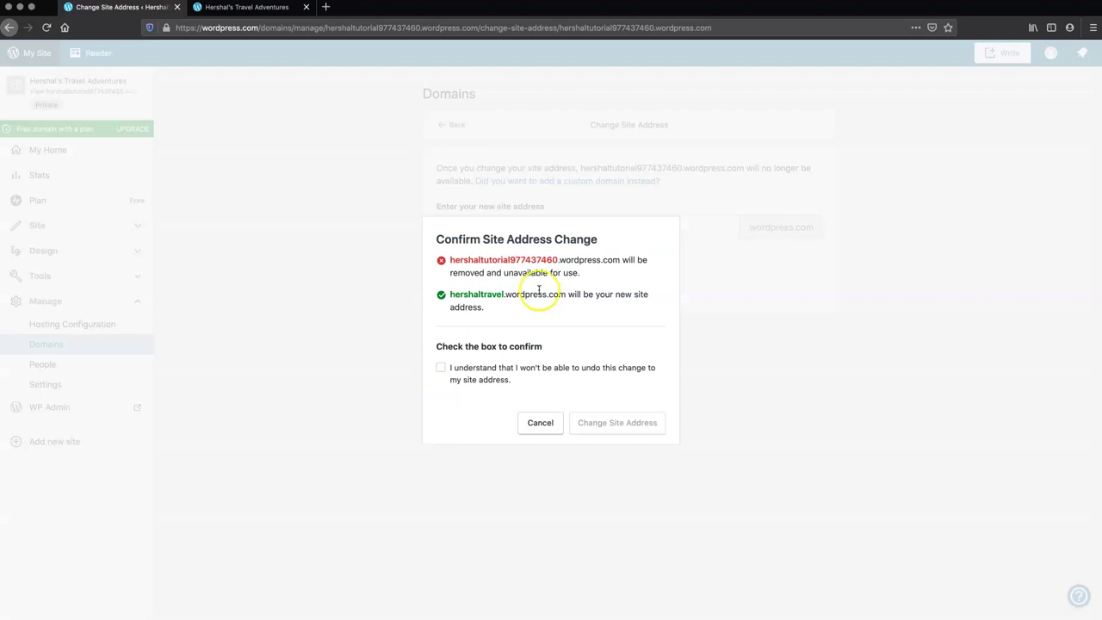
pyautogui.click(516, 379)
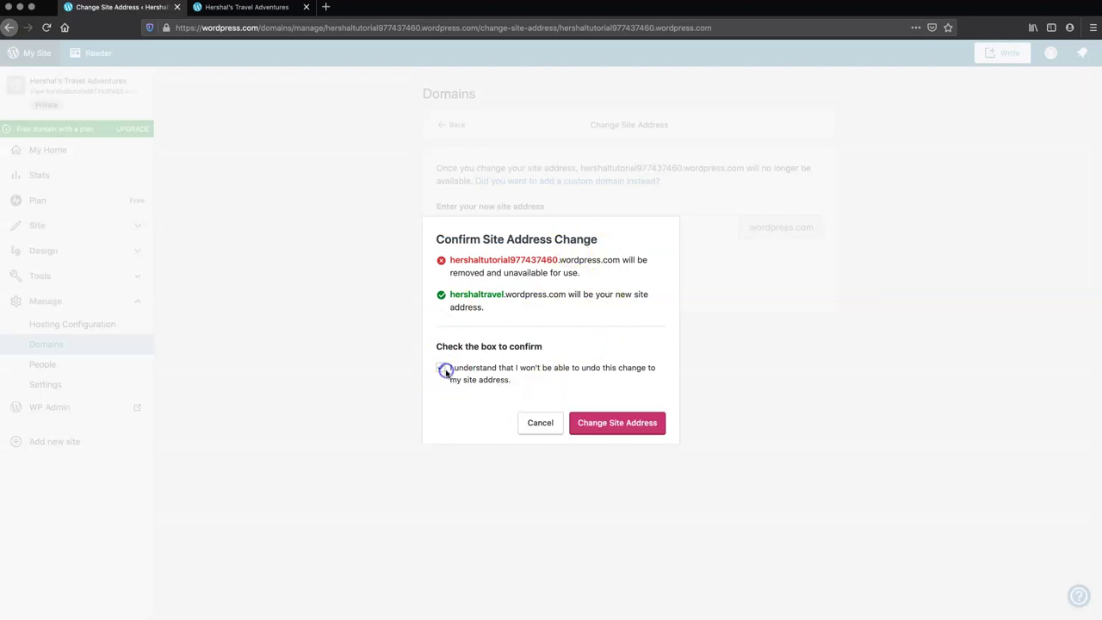
pyautogui.click(616, 428)
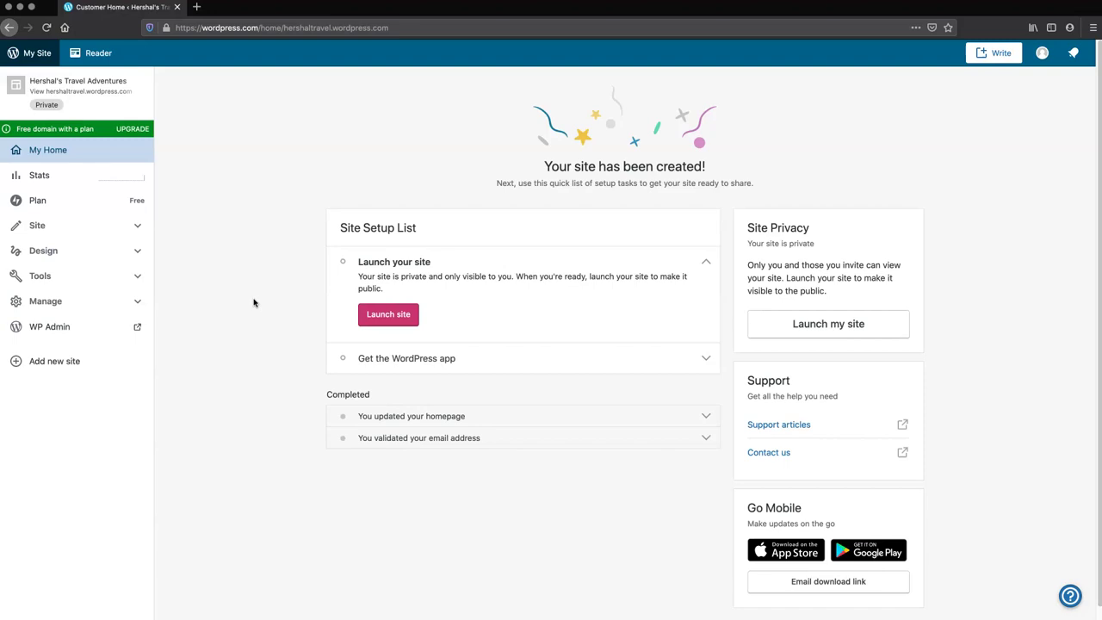
# Step: Activate the Twenty Twenty theme from the Themes gallery
pyautogui.click(106, 250)
pyautogui.click(57, 298)
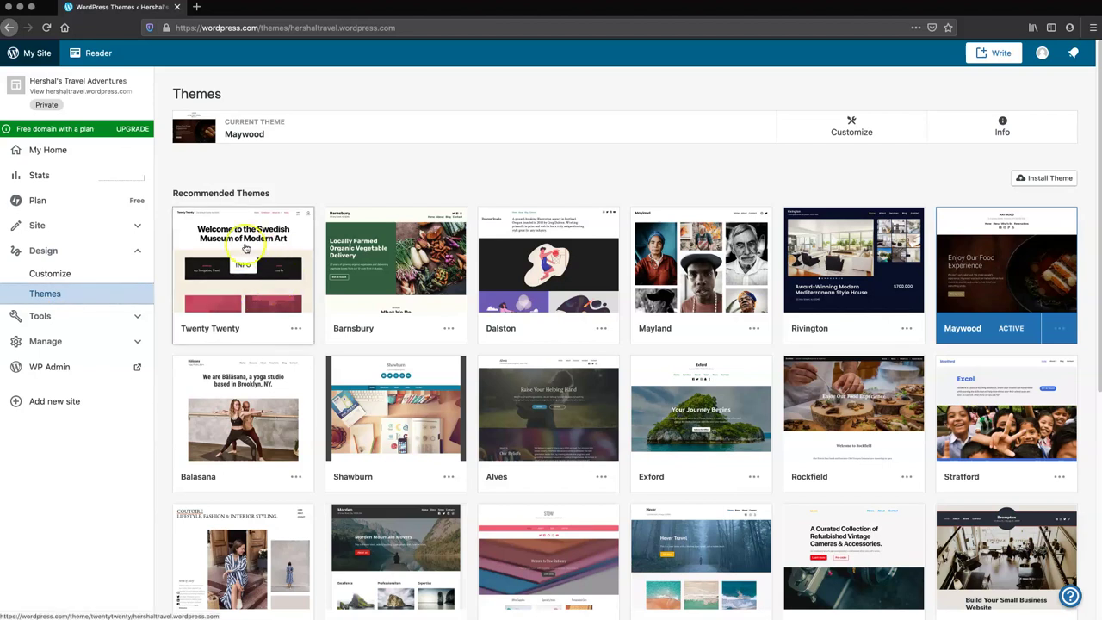
pyautogui.click(233, 300)
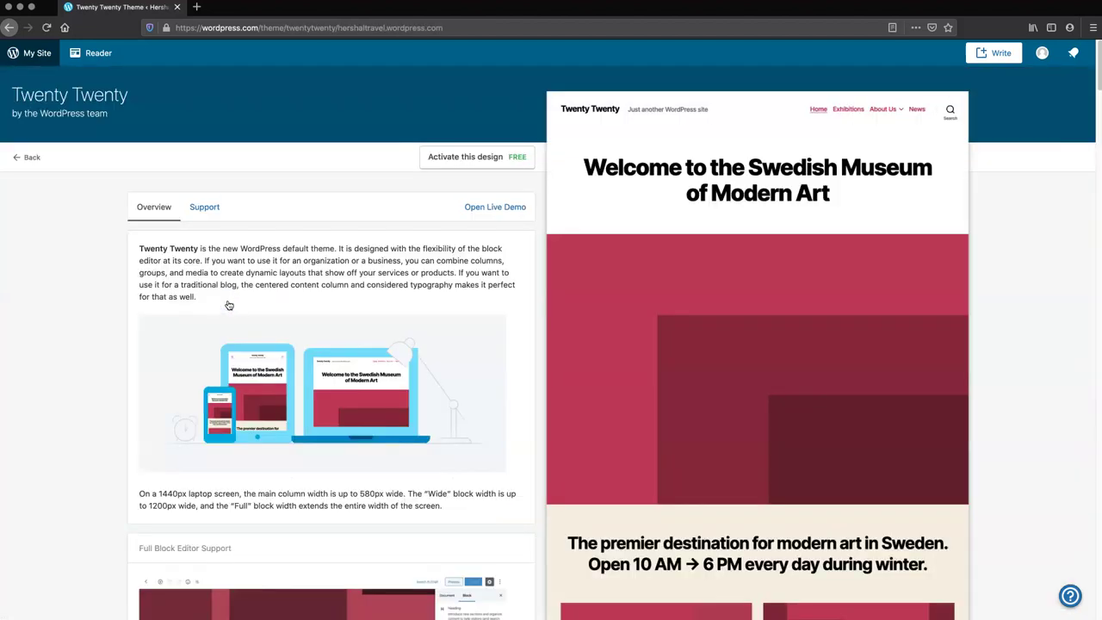
pyautogui.click(447, 160)
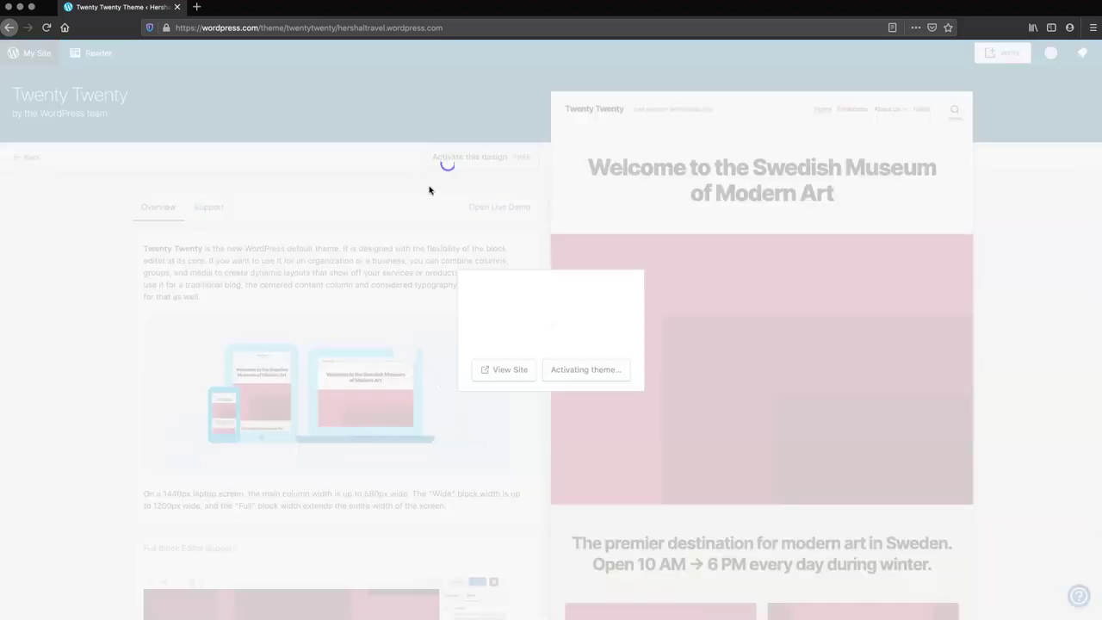
# Step: View the live site with Twenty Twenty, then return to the home dashboard
pyautogui.click(516, 372)
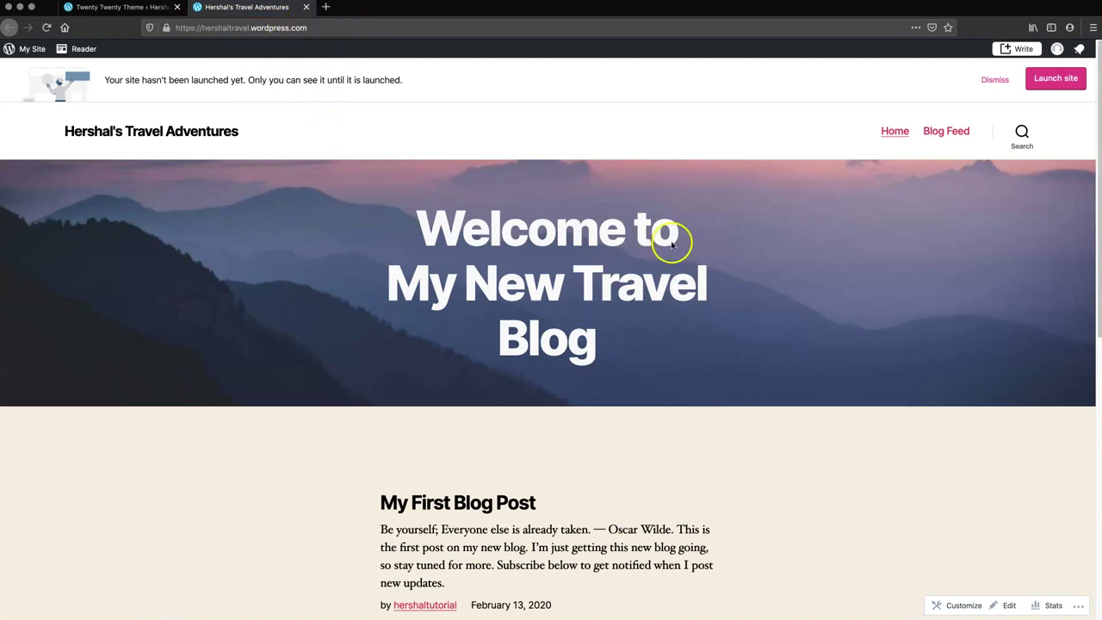
pyautogui.scroll(-4, 603, 381)
pyautogui.scroll(4, 365, 74)
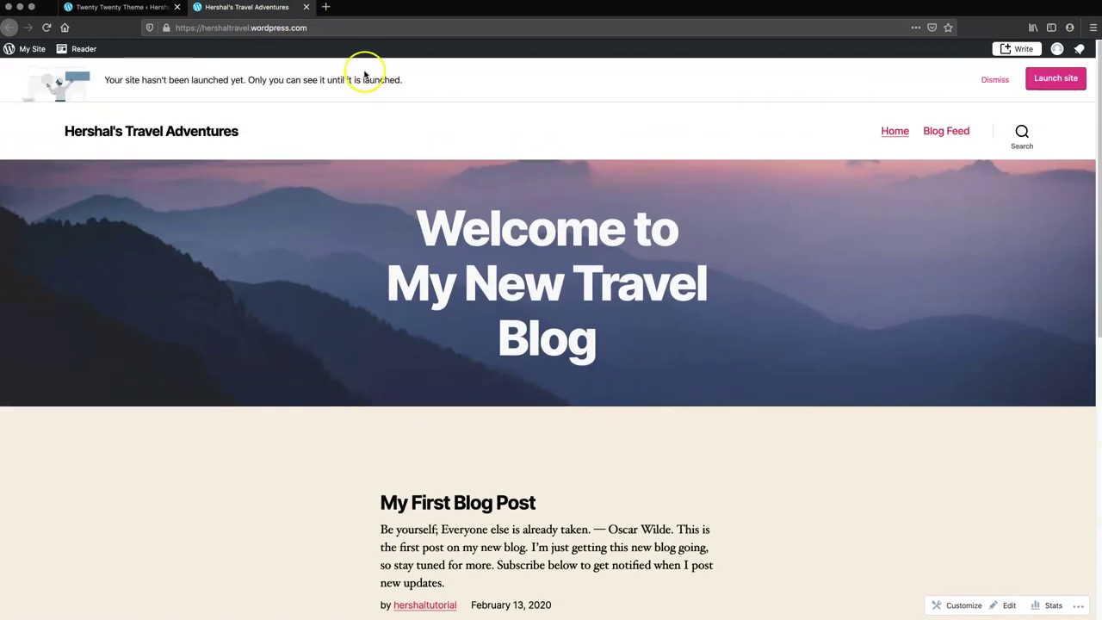
pyautogui.click(305, 7)
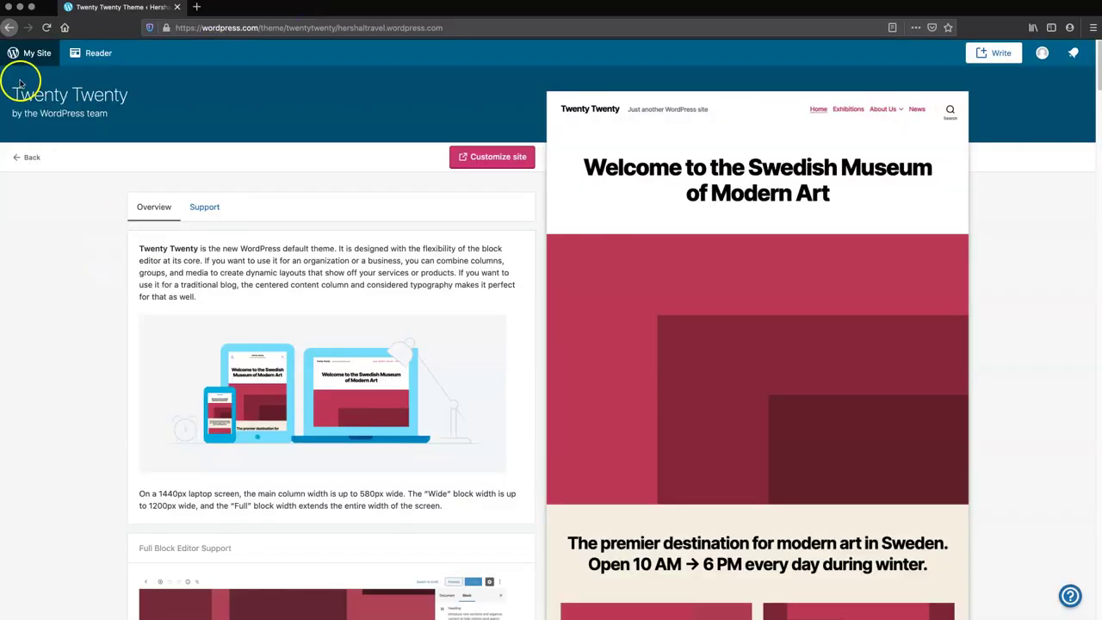
pyautogui.click(25, 53)
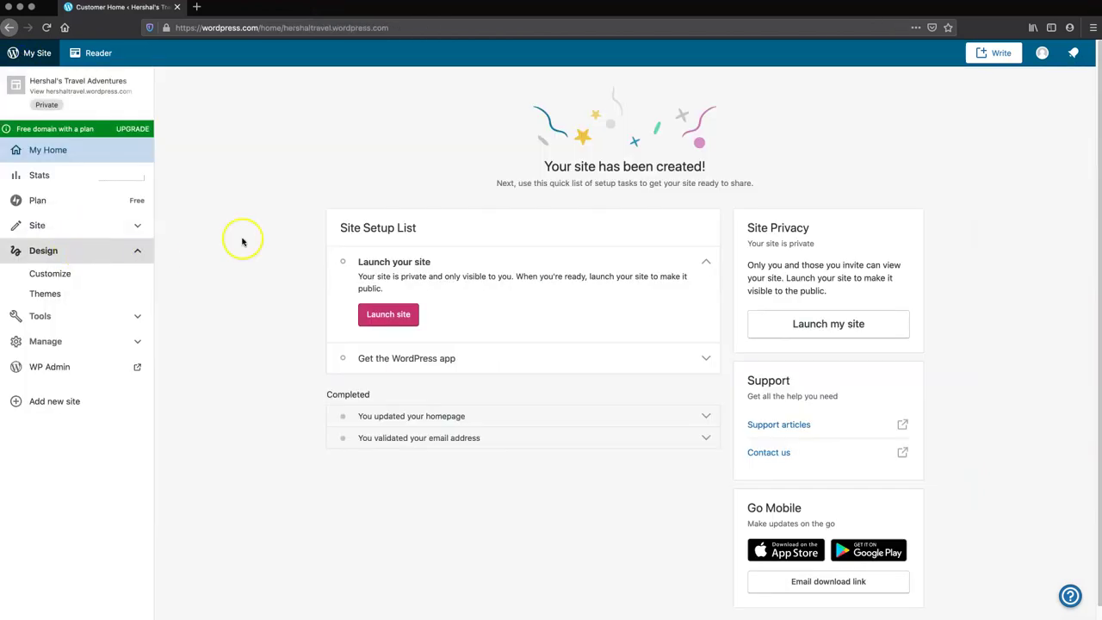
pyautogui.click(138, 253)
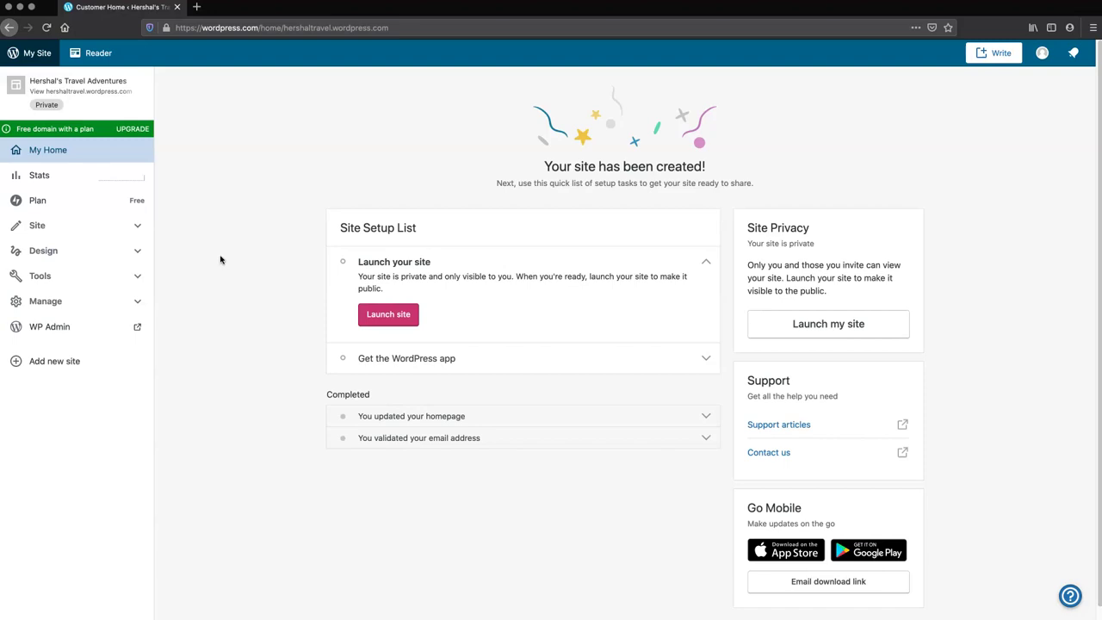
pyautogui.click(142, 254)
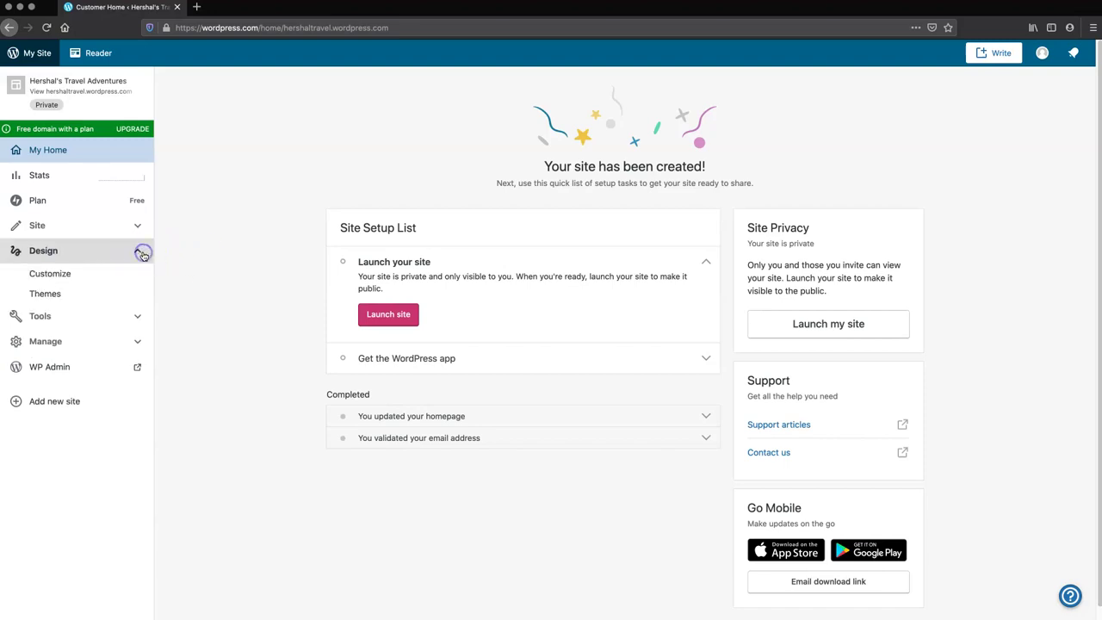
# Step: In Customizer's Site Identity, enter the tagline 'I Travel the World and Talk About It'
pyautogui.click(53, 276)
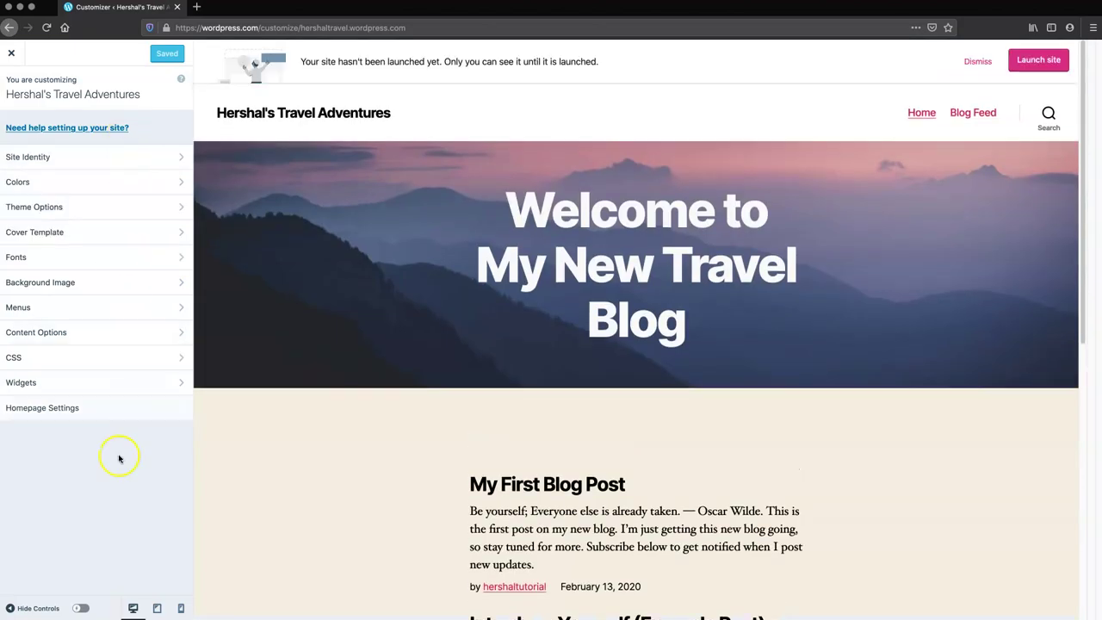
pyautogui.click(81, 163)
pyautogui.click(44, 246)
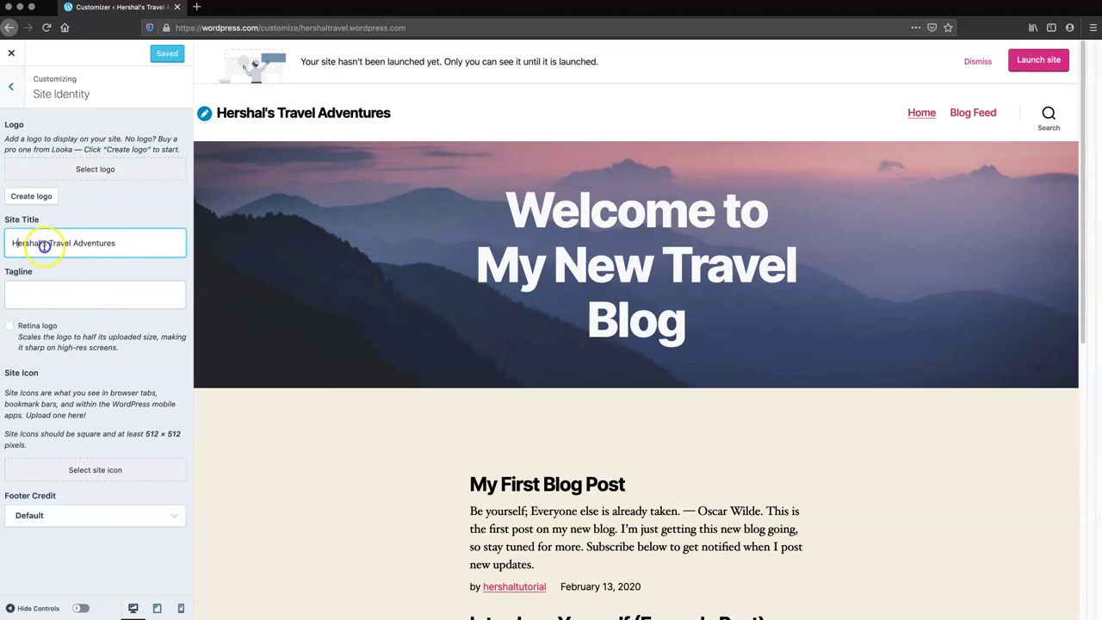
pyautogui.click(85, 293)
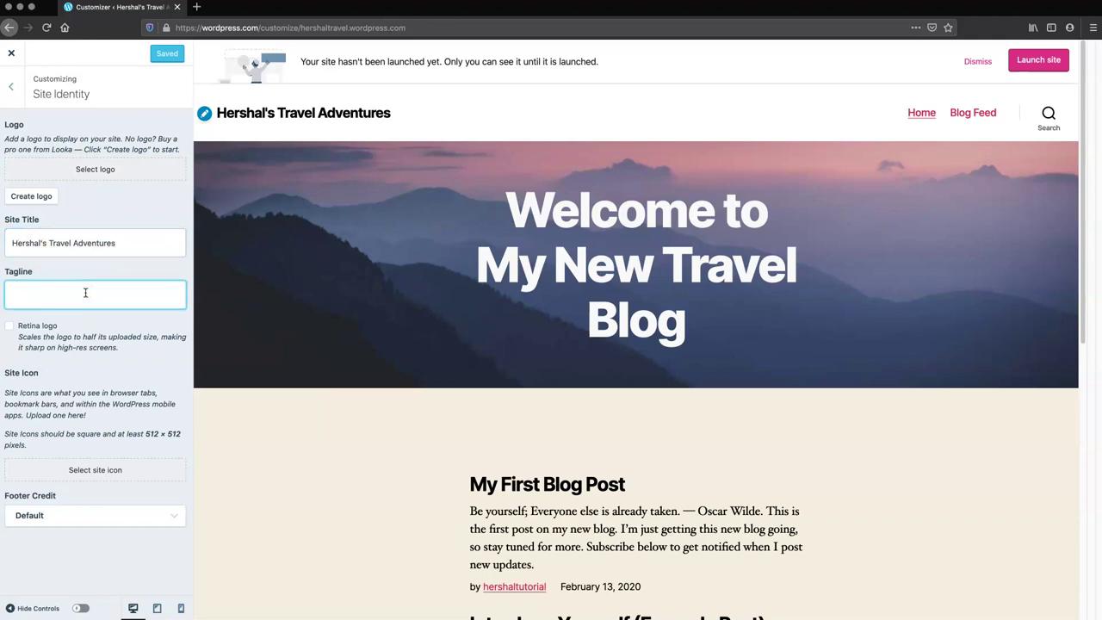
pyautogui.write('( Travel the W')
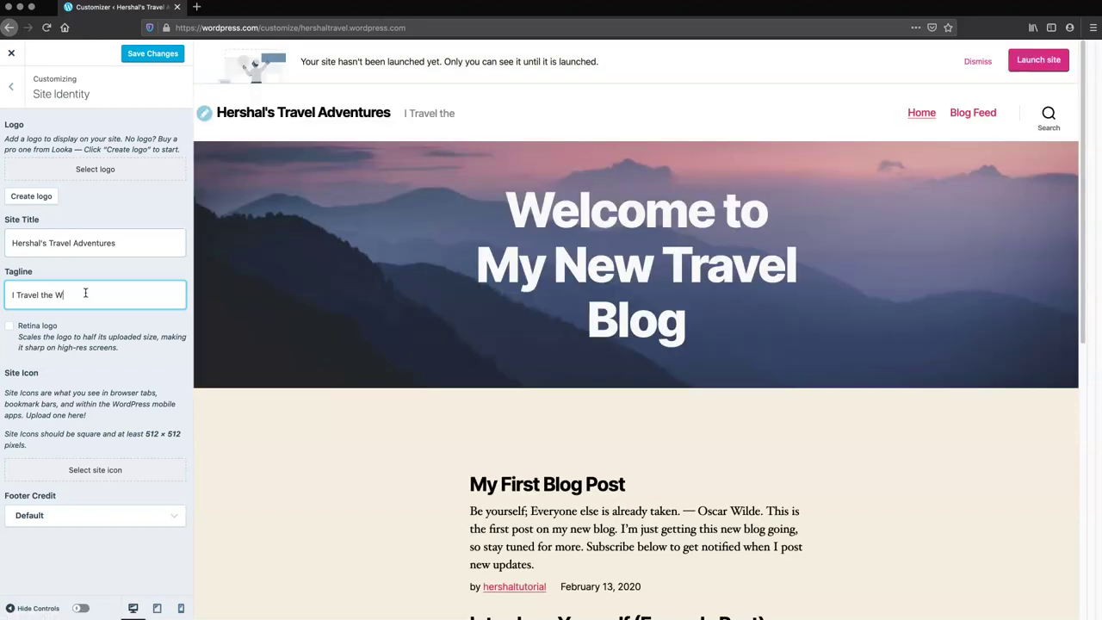
pyautogui.write('orld and Talk ABo')
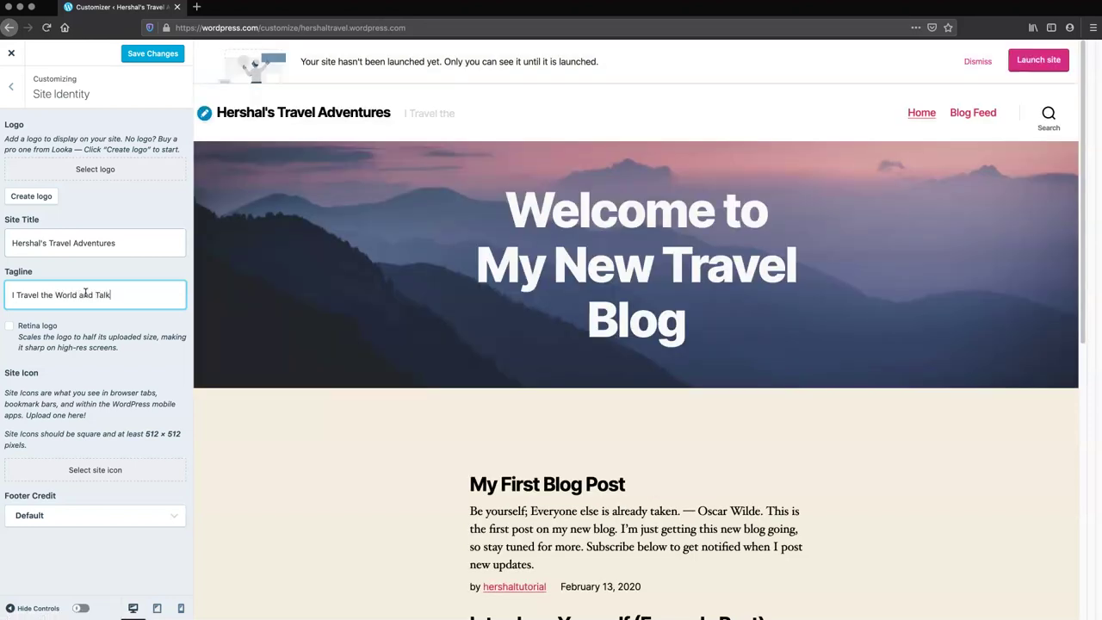
pyautogui.write('u')
pyautogui.press('BackSpace')
pyautogui.press('BackSpace')
pyautogui.press('BackSpace')
pyautogui.write('bout It')
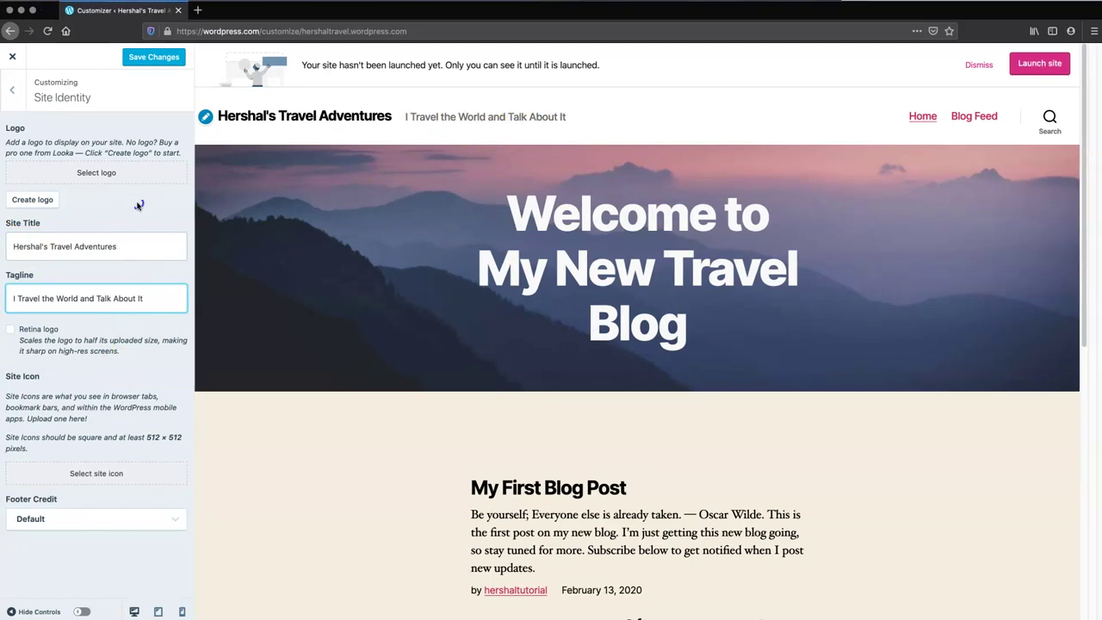
# Step: Upload logo.png from the desktop as the site logo, skipping cropping
pyautogui.click(95, 173)
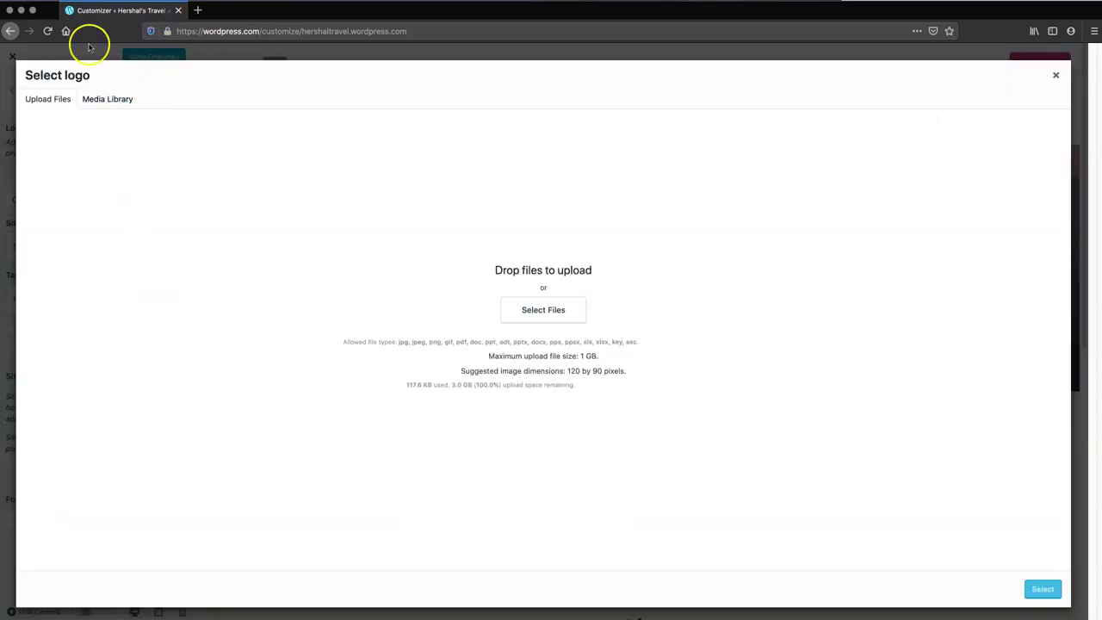
pyautogui.press('Escape')
pyautogui.click(95, 173)
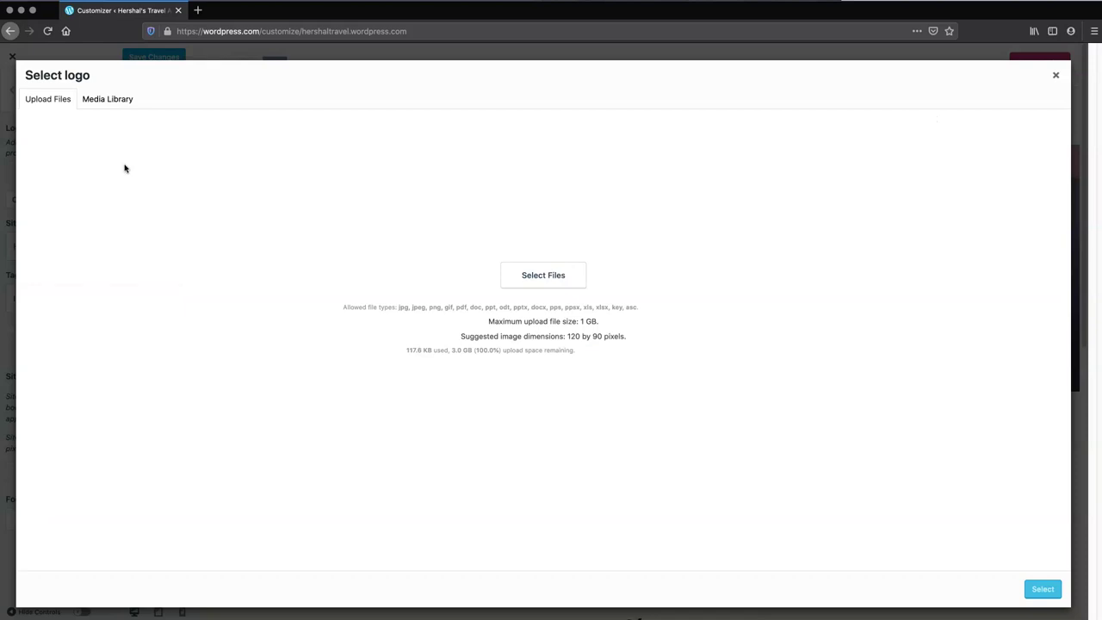
pyautogui.moveTo(228, 20); pyautogui.dragTo(340, 19)
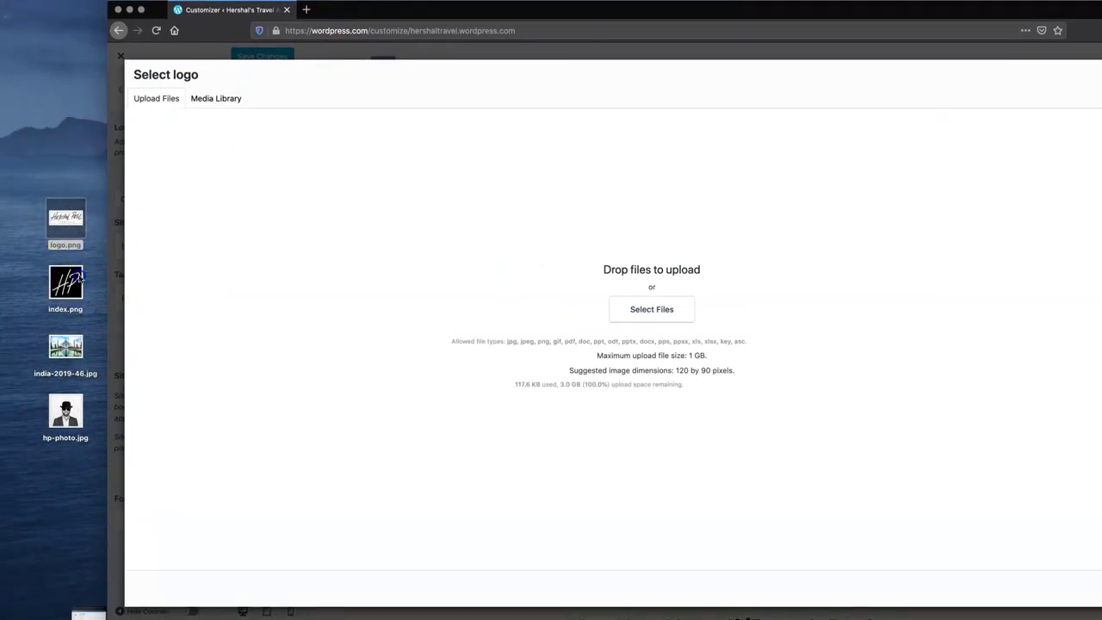
pyautogui.moveTo(78, 225); pyautogui.dragTo(542, 258)
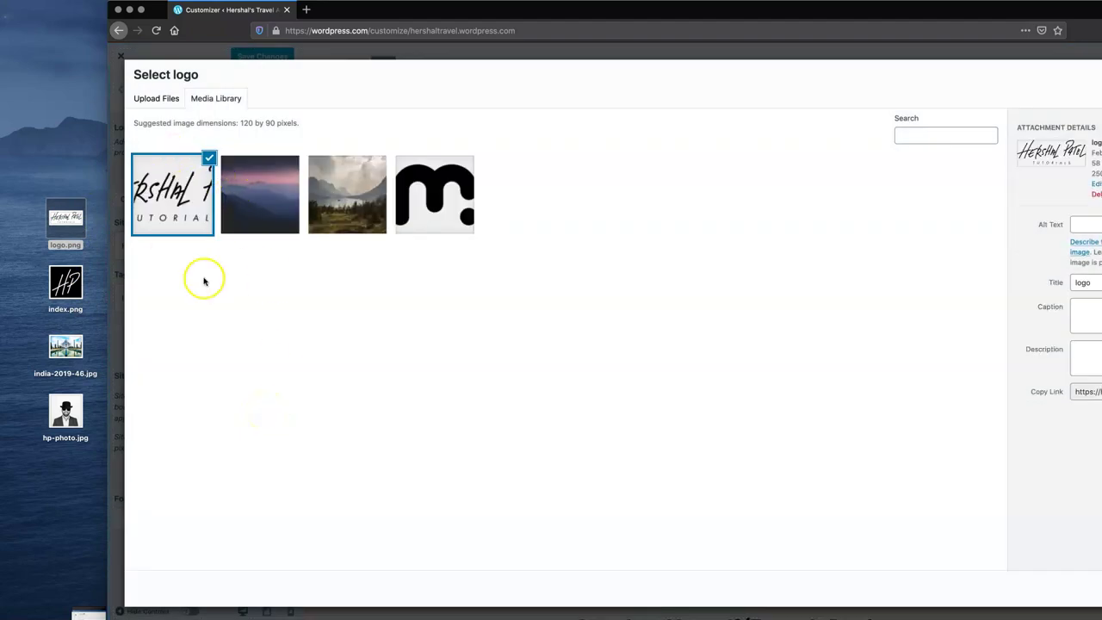
pyautogui.moveTo(568, 15); pyautogui.dragTo(461, 18)
pyautogui.click(1042, 594)
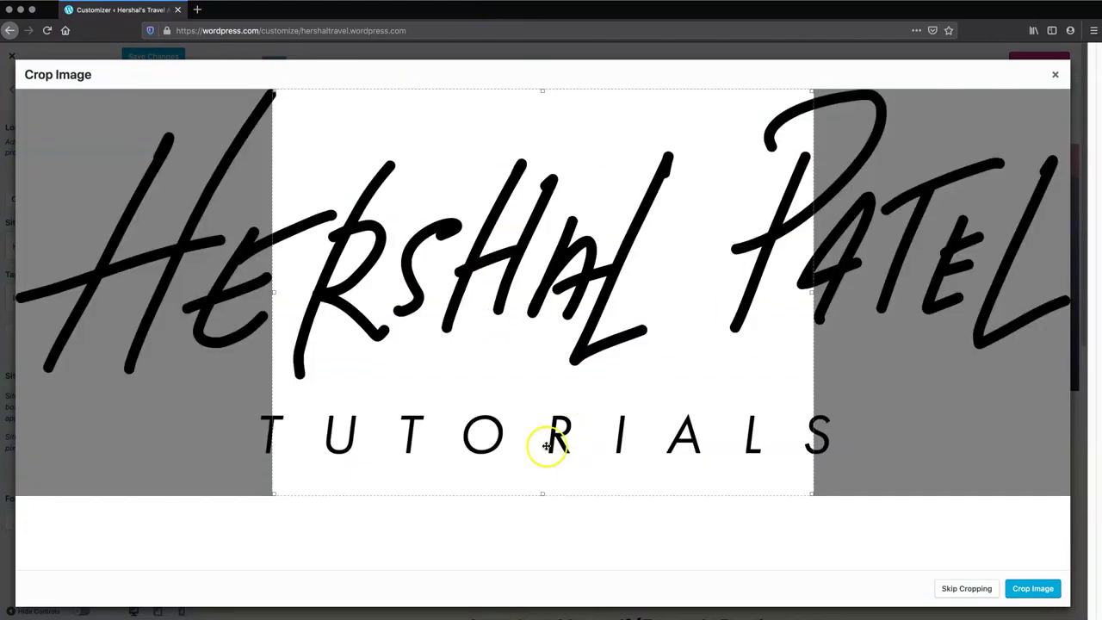
pyautogui.click(965, 588)
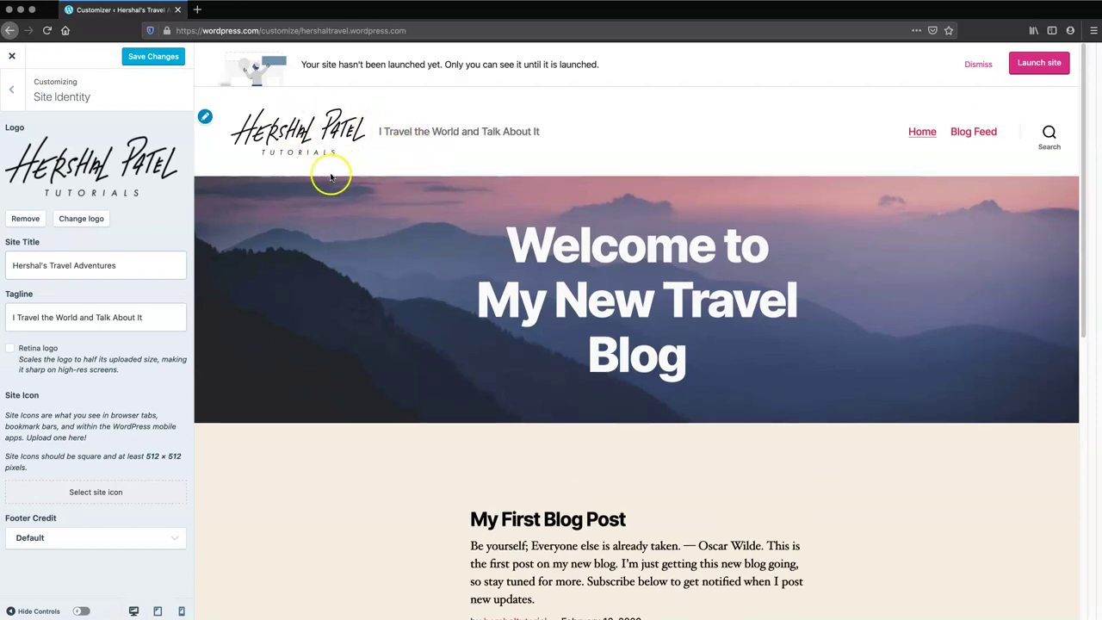
# Step: Enable the high-resolution logo option and set the uploaded index.png HP monogram as the site icon
pyautogui.click(10, 348)
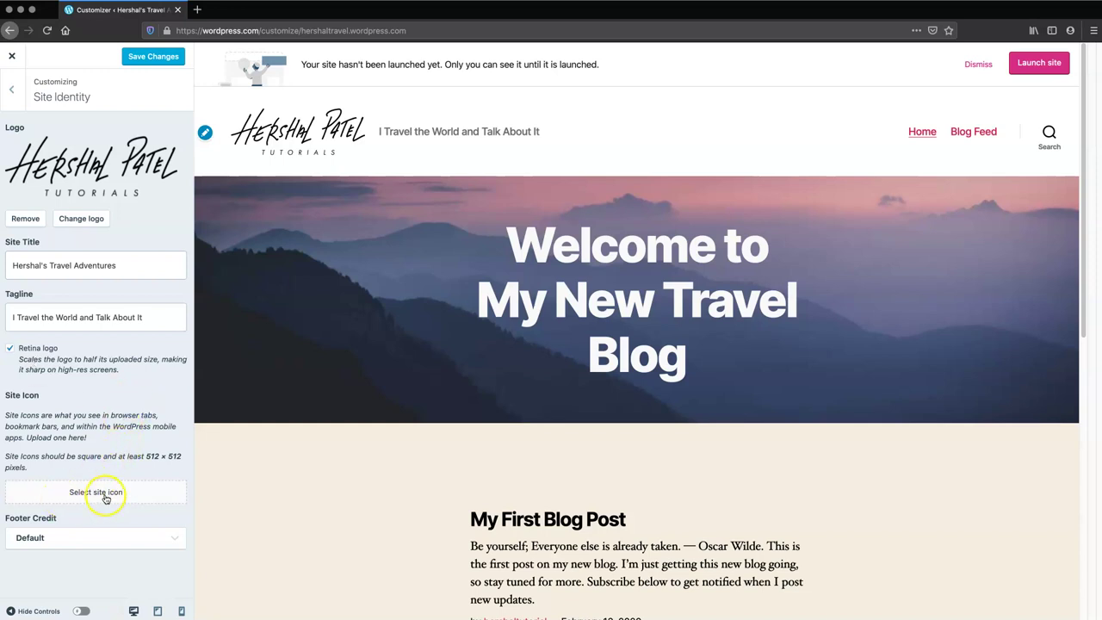
pyautogui.click(76, 496)
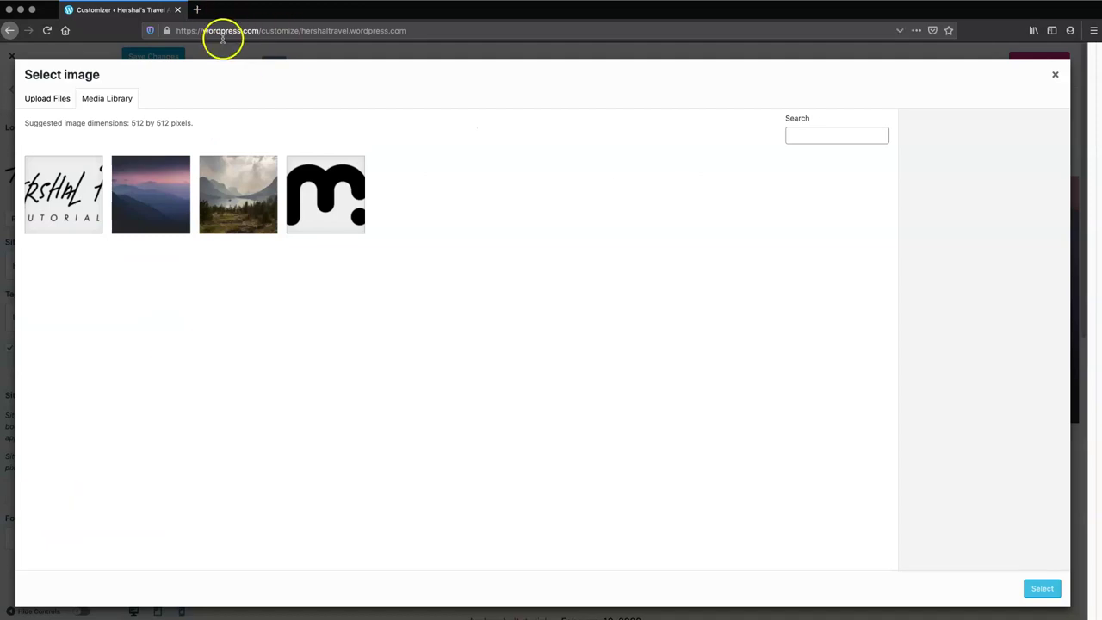
pyautogui.moveTo(65, 283); pyautogui.dragTo(425, 457)
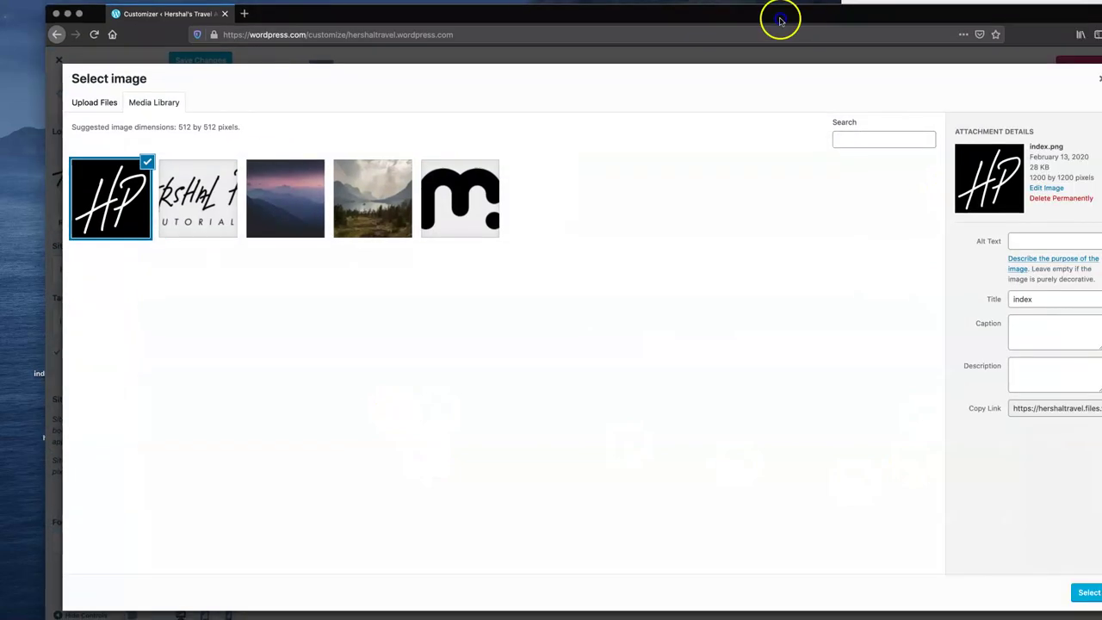
pyautogui.click(1043, 586)
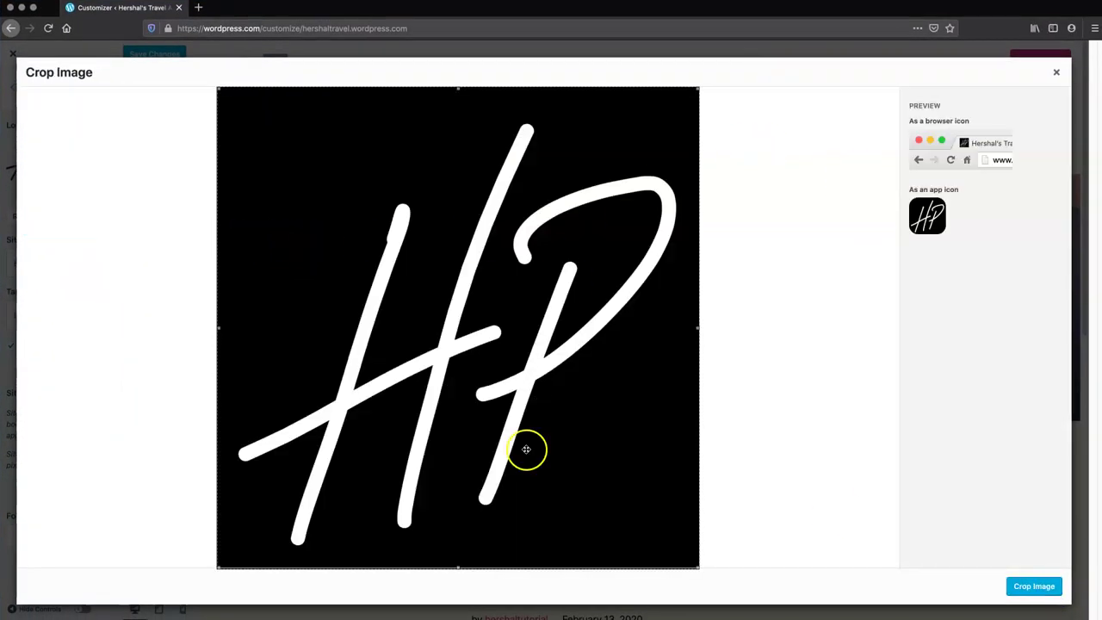
pyautogui.click(1024, 585)
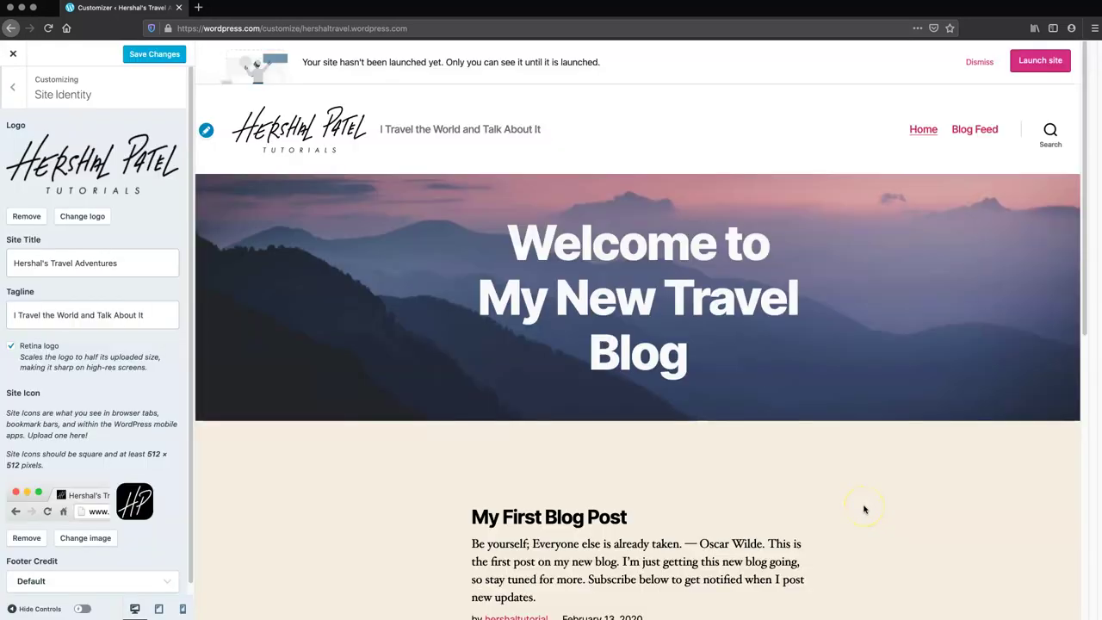
pyautogui.scroll(-1, 116, 449)
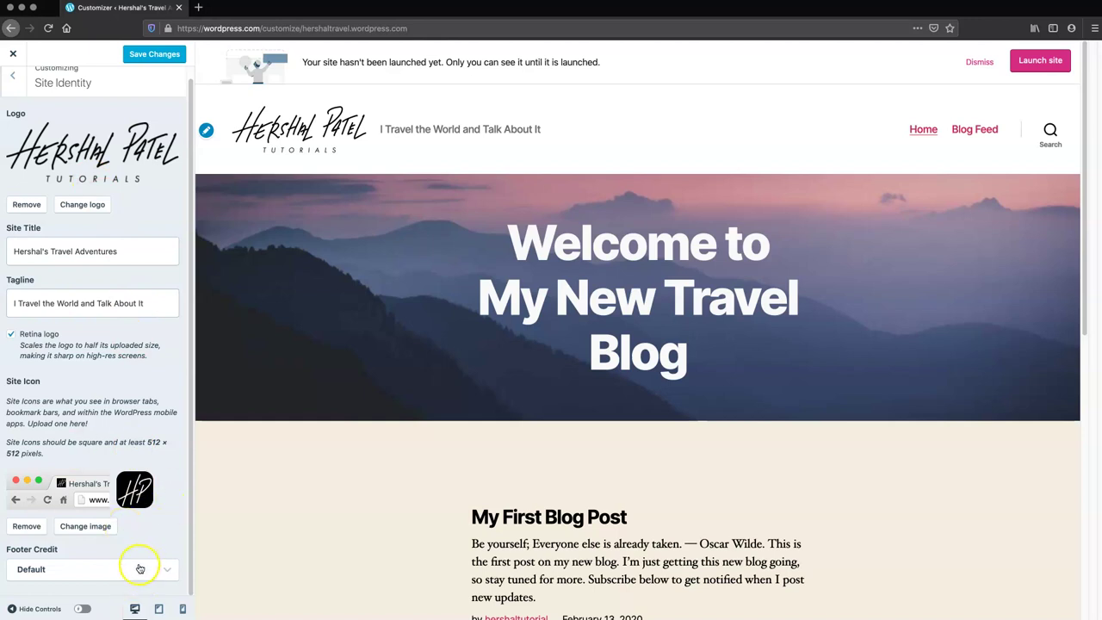
# Step: Set the Footer Credit to 'Powered by WordPress.com' and save the change
pyautogui.click(61, 568)
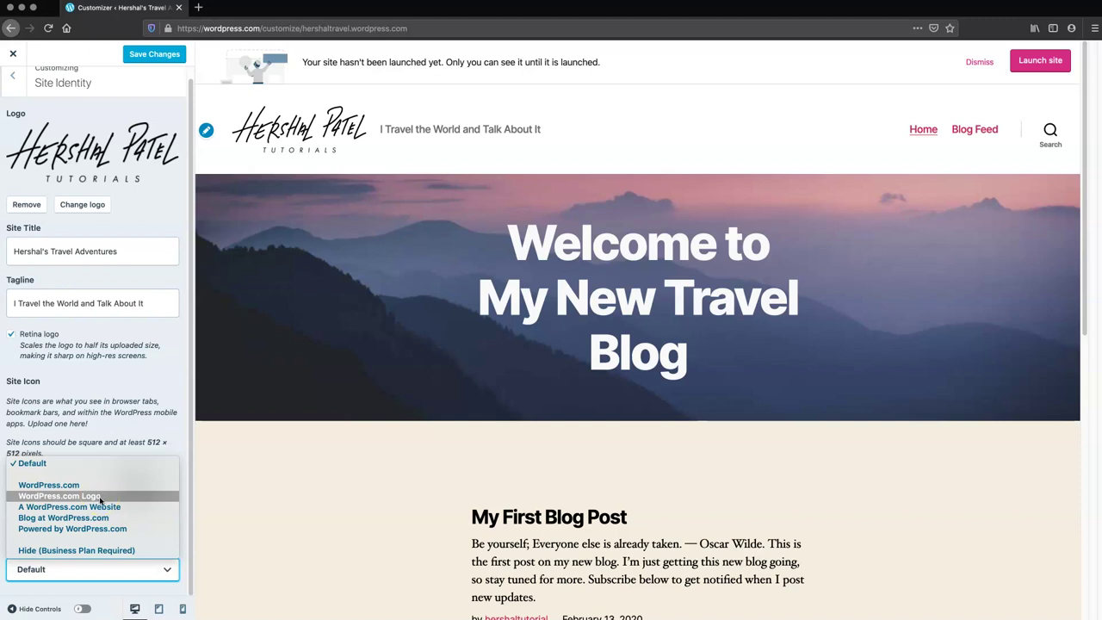
pyautogui.click(84, 532)
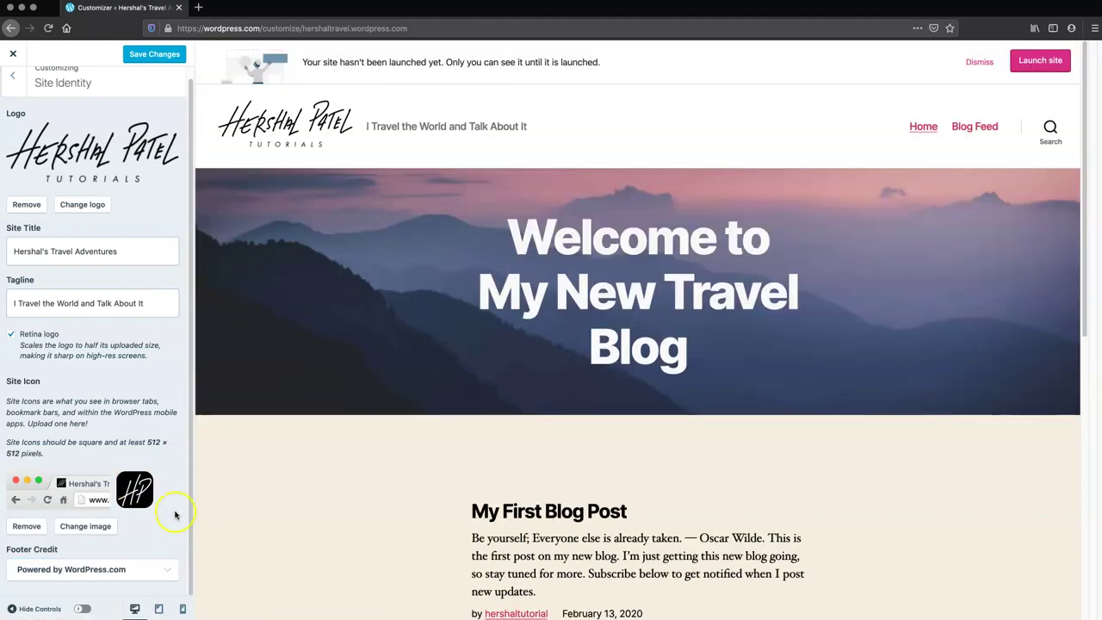
pyautogui.click(149, 53)
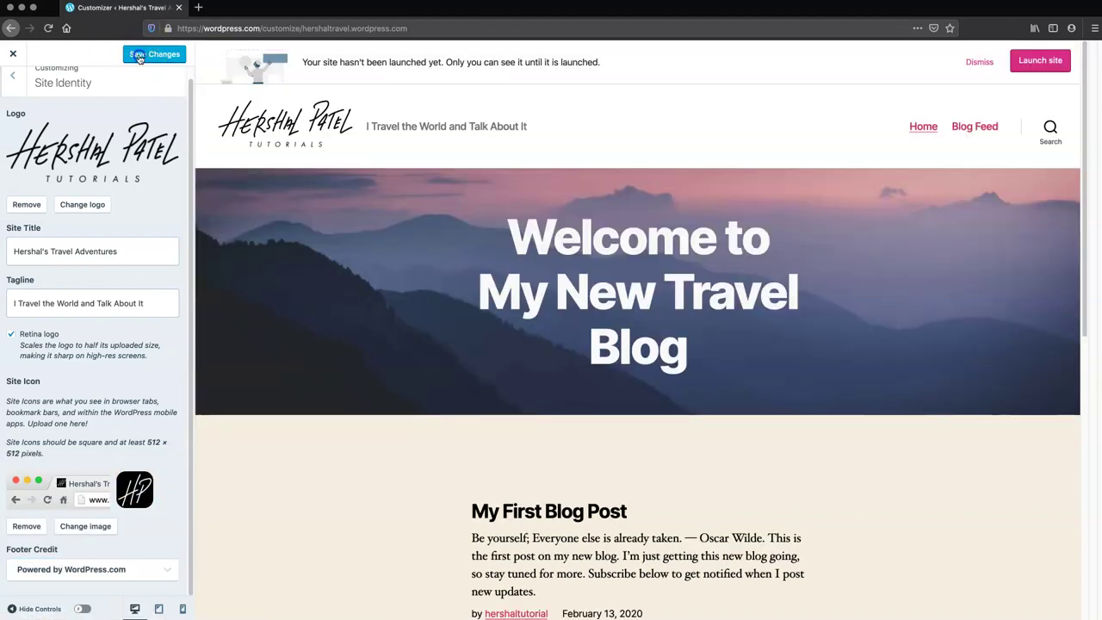
pyautogui.click(9, 83)
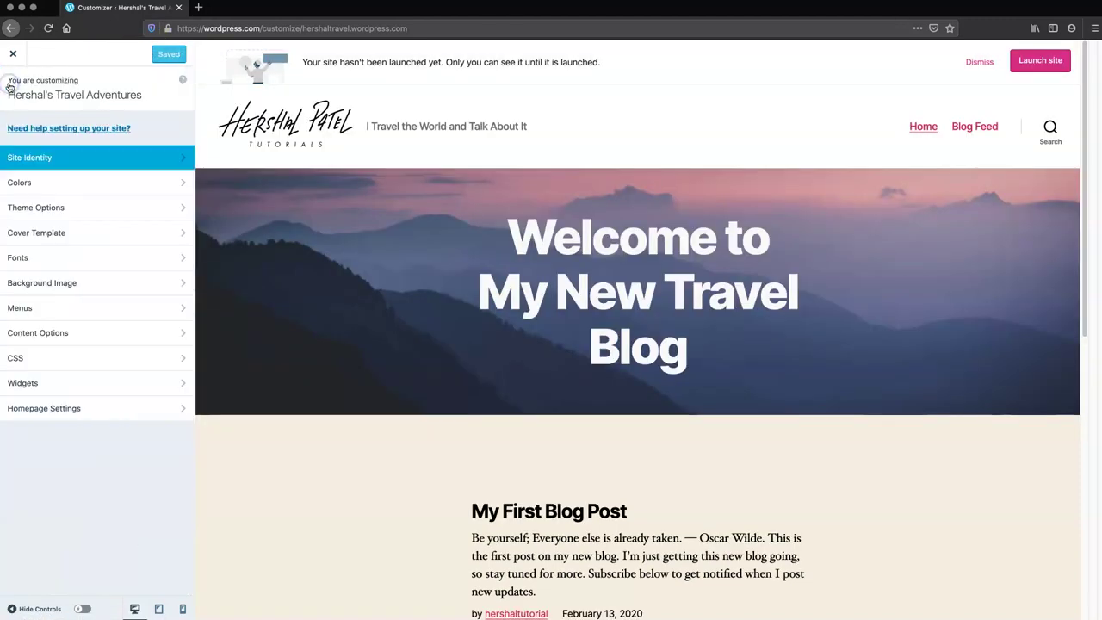
# Step: In Colors, try darker and purple page backgrounds, then set the background back to white
pyautogui.click(87, 184)
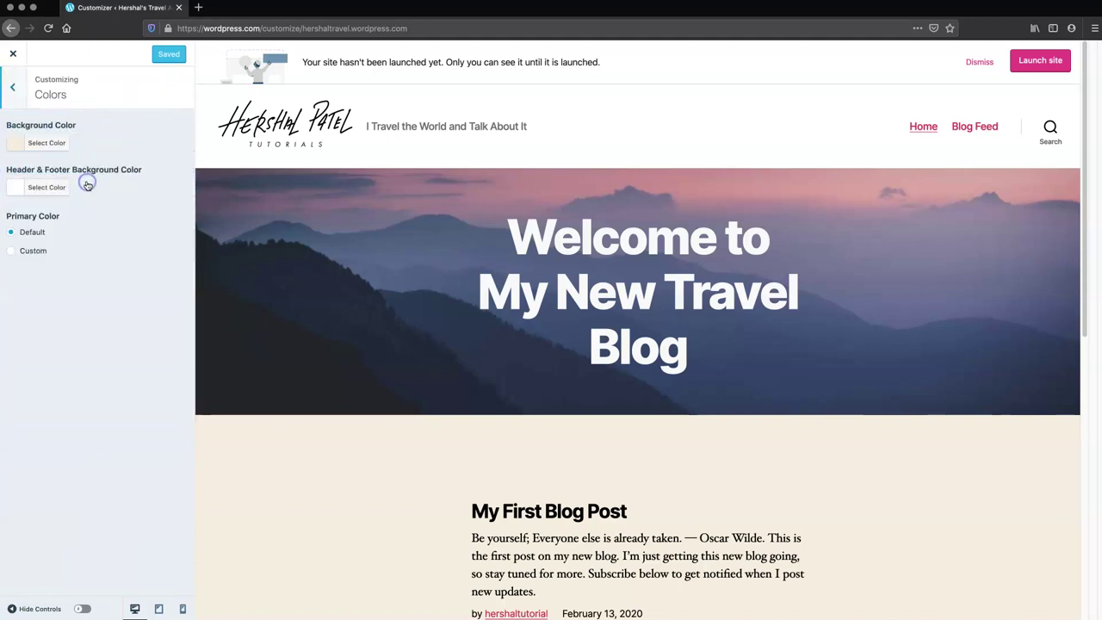
pyautogui.click(47, 144)
pyautogui.moveTo(98, 226); pyautogui.dragTo(97, 191)
pyautogui.moveTo(137, 272); pyautogui.dragTo(136, 161)
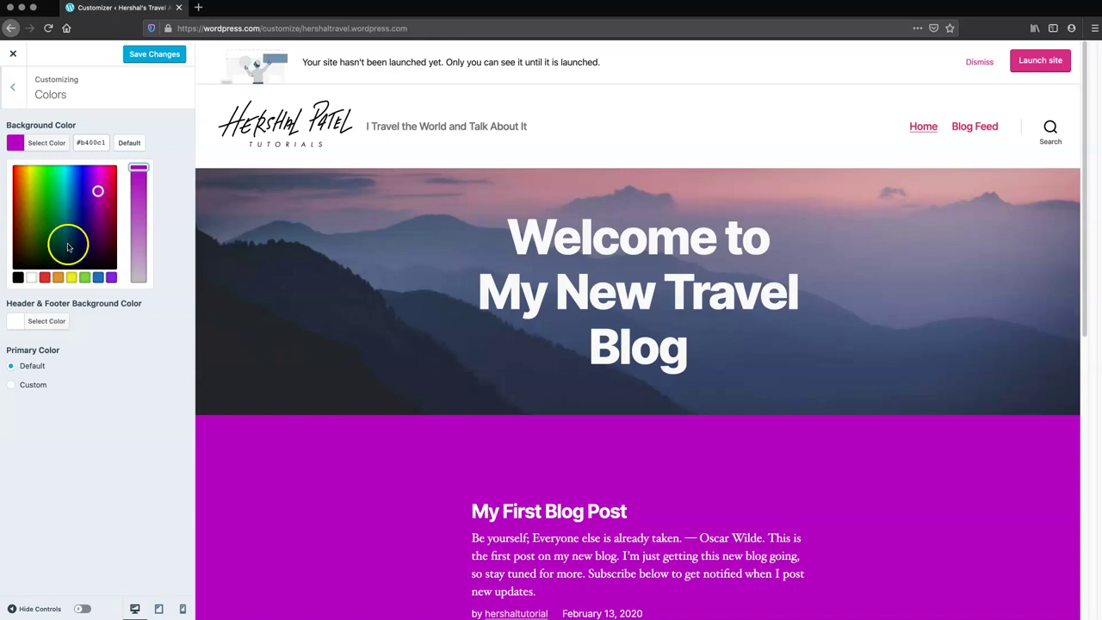
pyautogui.click(32, 279)
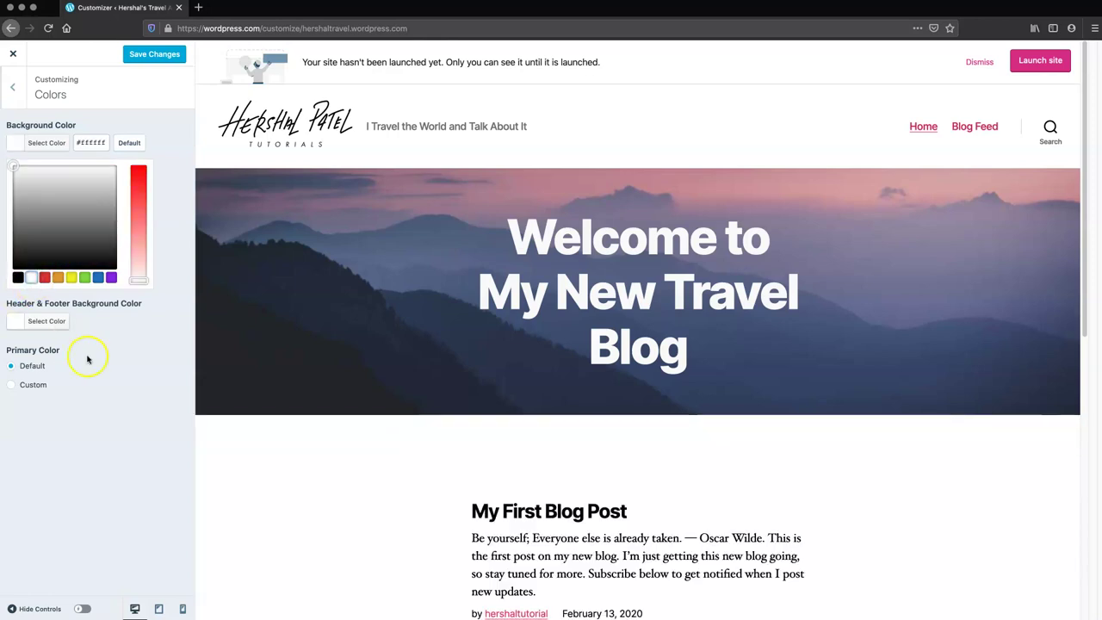
pyautogui.moveTo(100, 202); pyautogui.dragTo(13, 165)
pyautogui.click(98, 443)
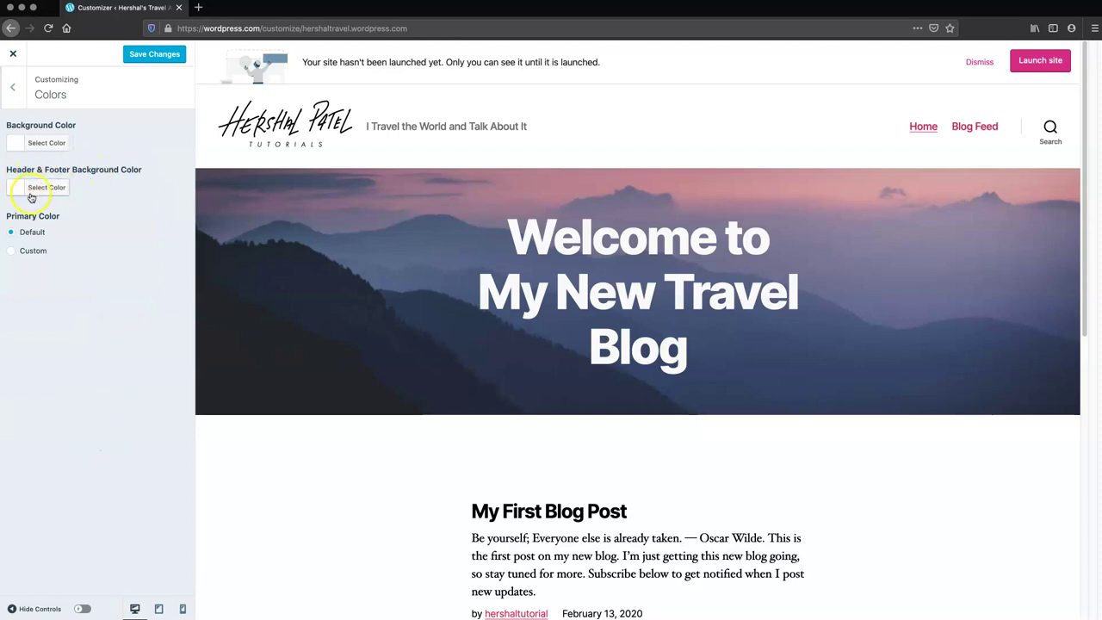
# Step: Try a black header and footer background, return it to white, and save the colours
pyautogui.click(39, 191)
pyautogui.moveTo(78, 285); pyautogui.dragTo(68, 313)
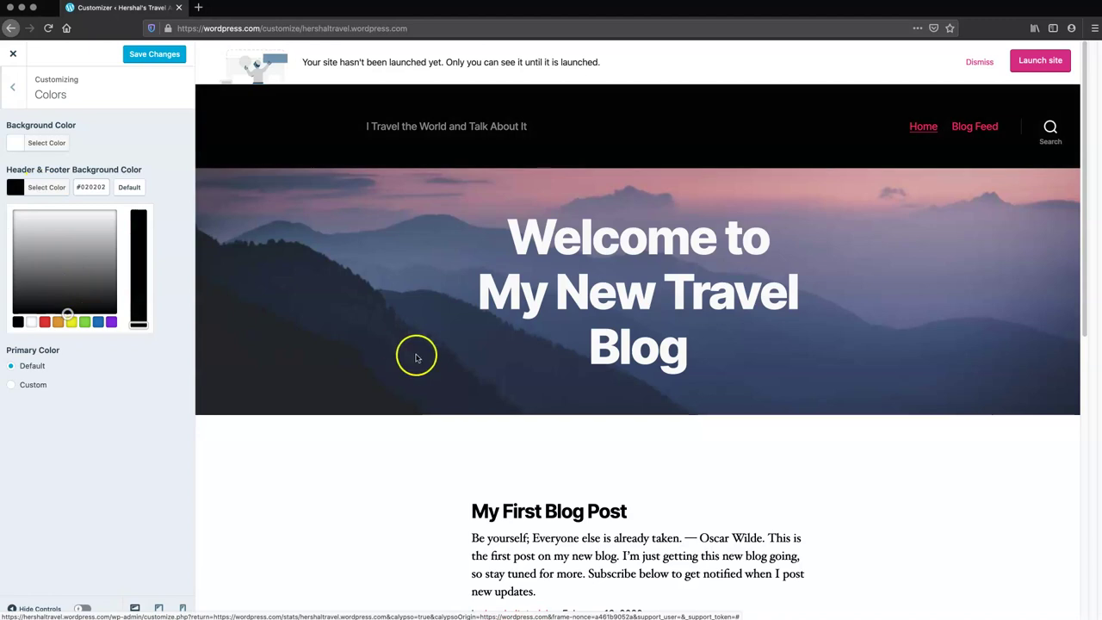
pyautogui.scroll(-3, 418, 364)
pyautogui.scroll(-5, 418, 365)
pyautogui.scroll(8, 418, 364)
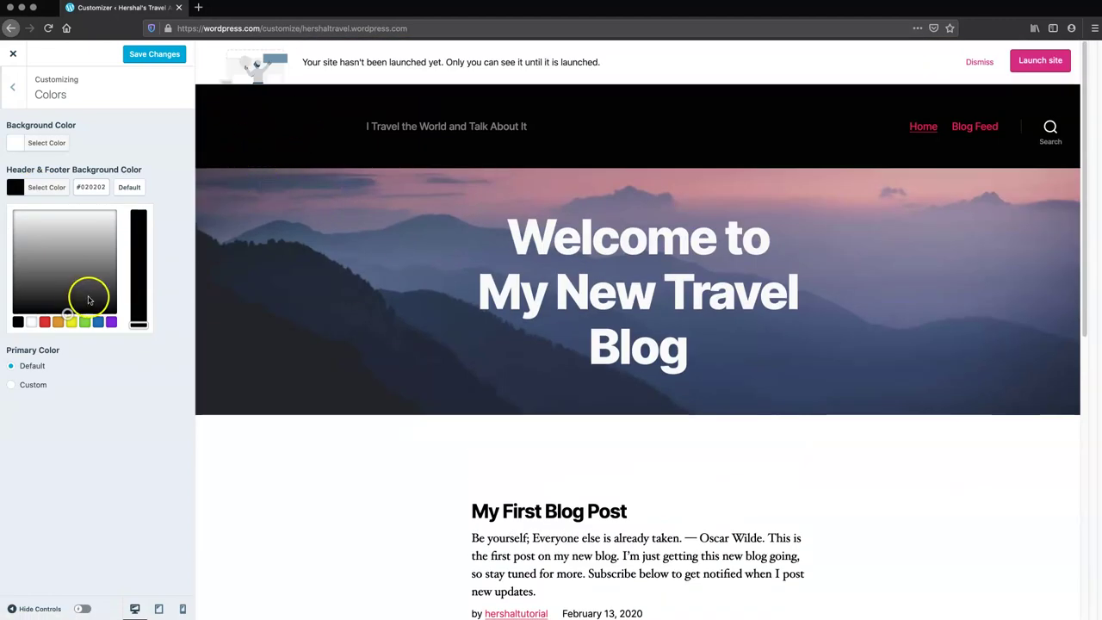
pyautogui.moveTo(73, 308); pyautogui.dragTo(54, 215)
pyautogui.click(131, 129)
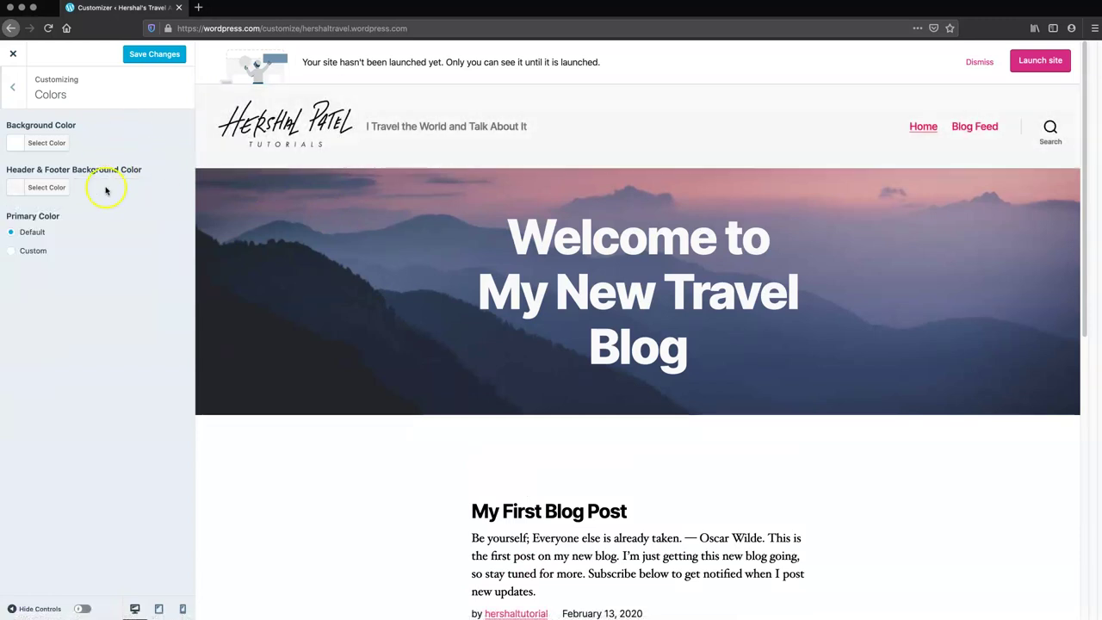
pyautogui.click(154, 53)
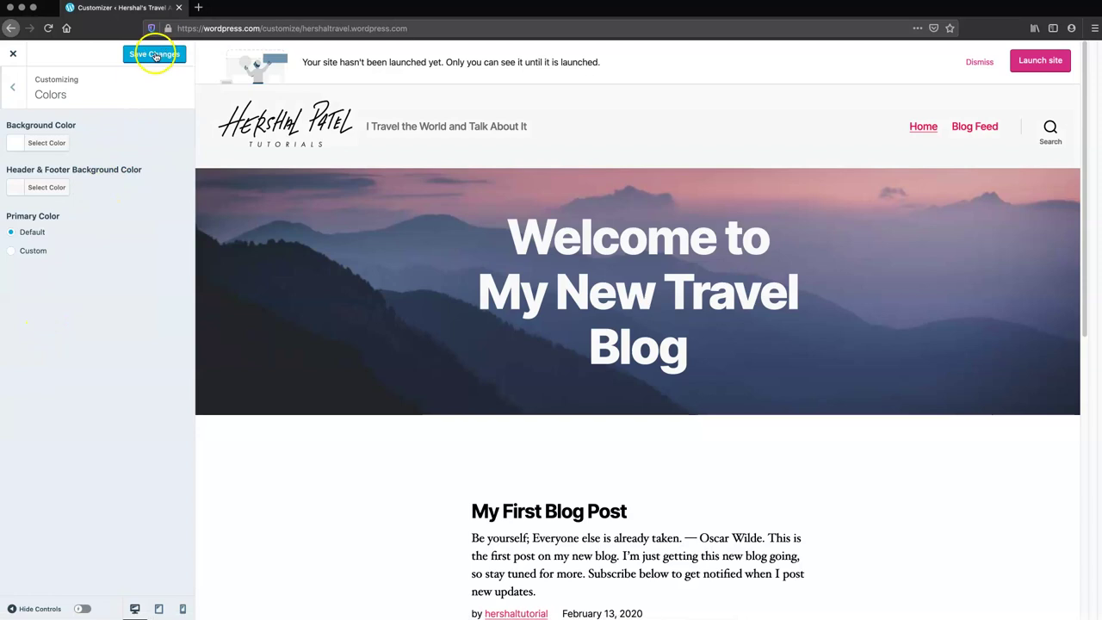
pyautogui.click(13, 86)
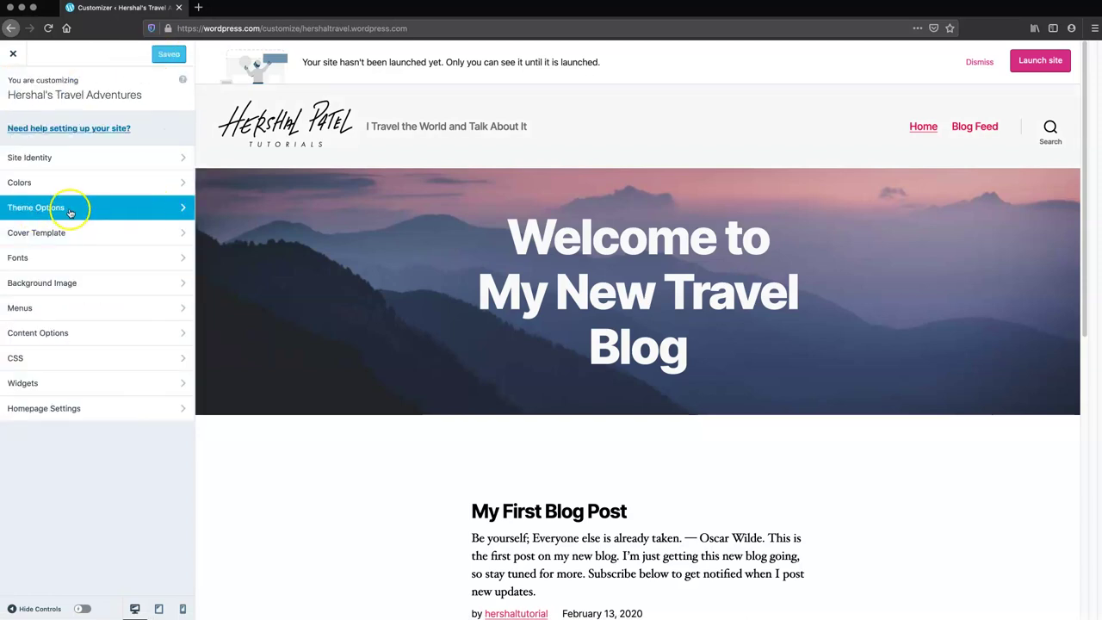
# Step: Uncheck 'Show search in header' and 'Show author bio' in Theme Options and save
pyautogui.click(69, 212)
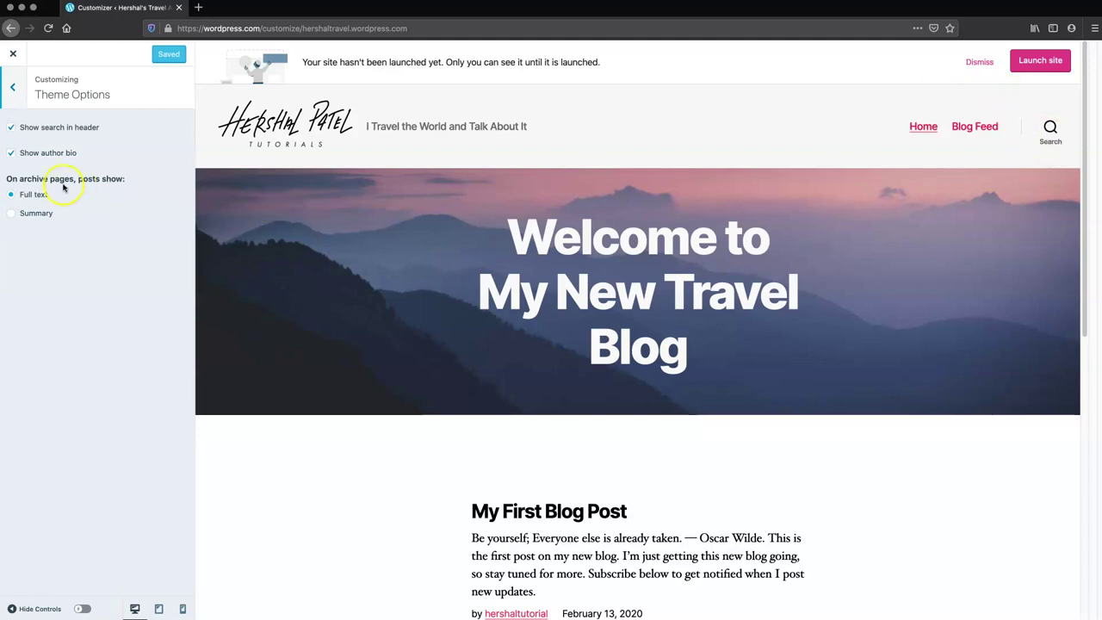
pyautogui.click(24, 129)
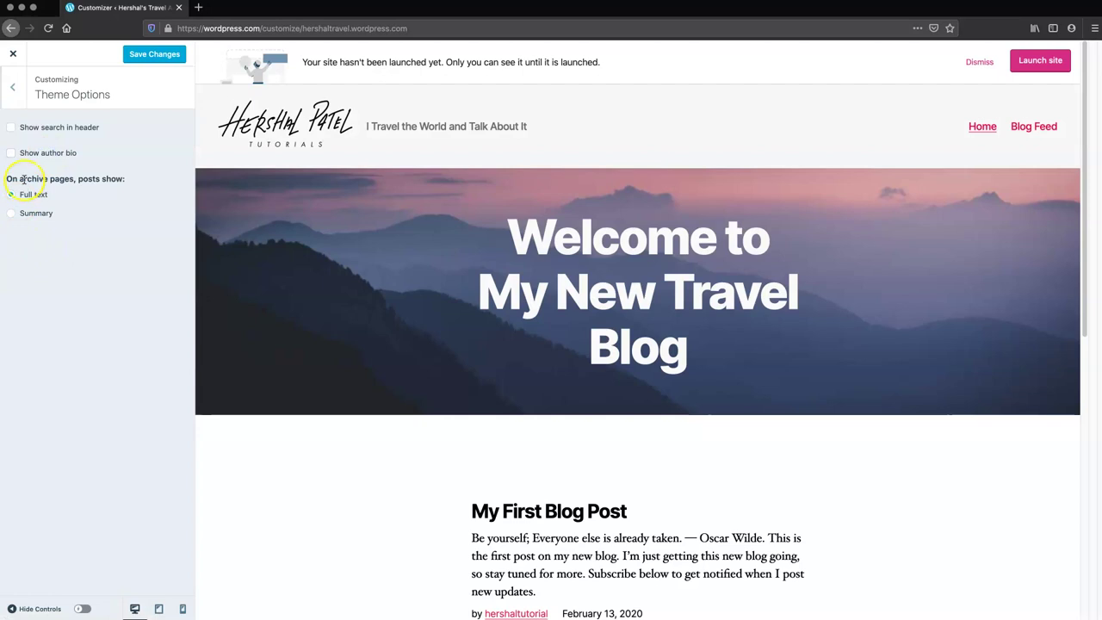
pyautogui.click(145, 54)
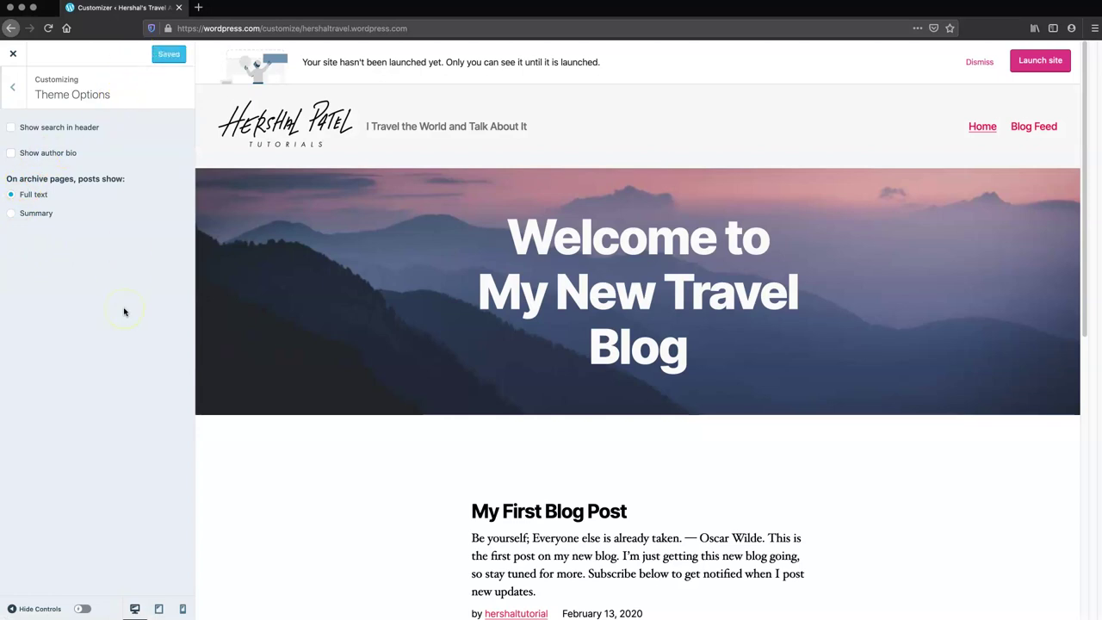
pyautogui.click(12, 86)
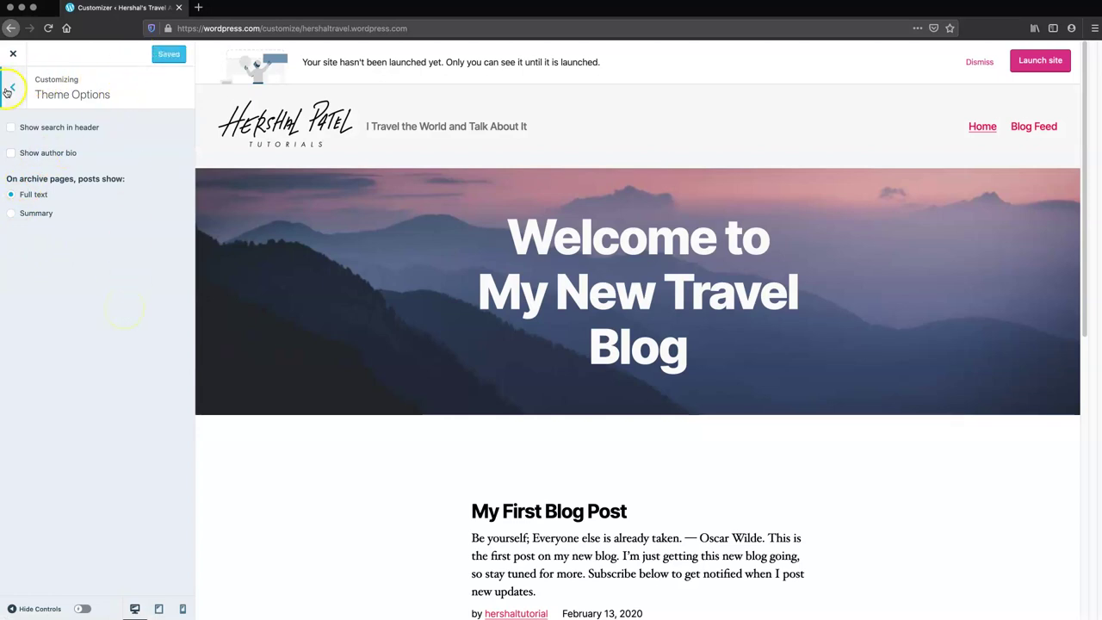
pyautogui.click(41, 235)
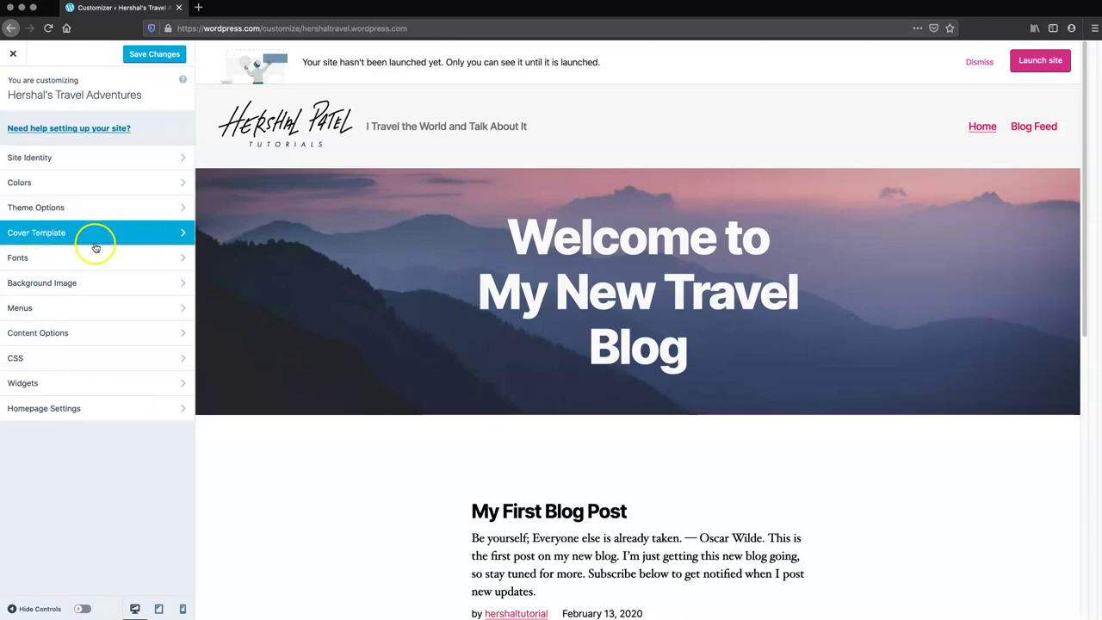
pyautogui.click(26, 257)
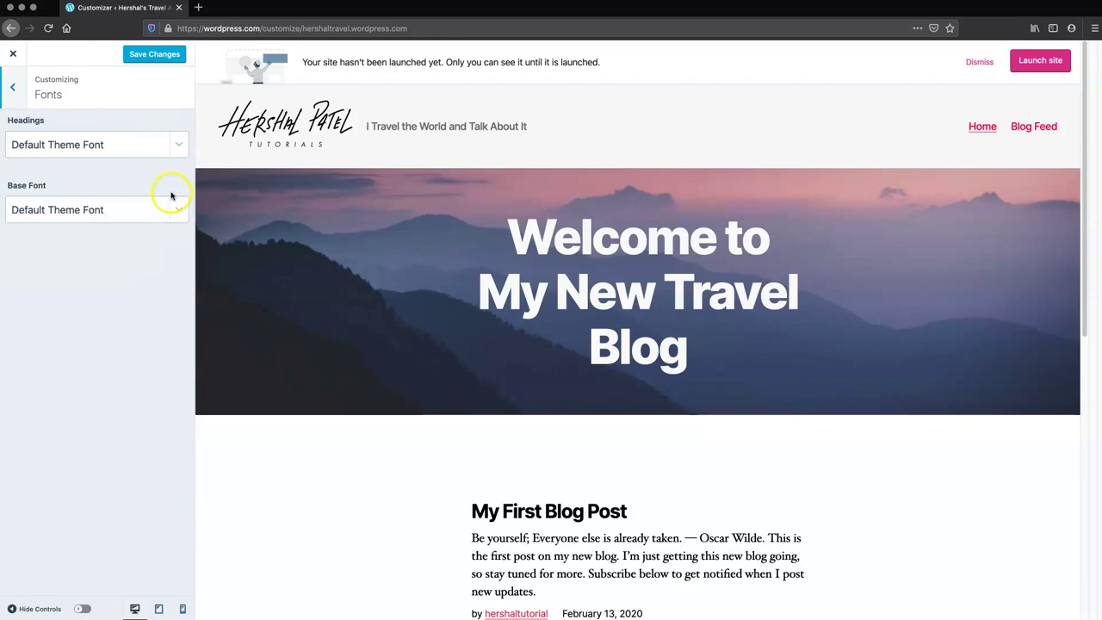
pyautogui.click(170, 146)
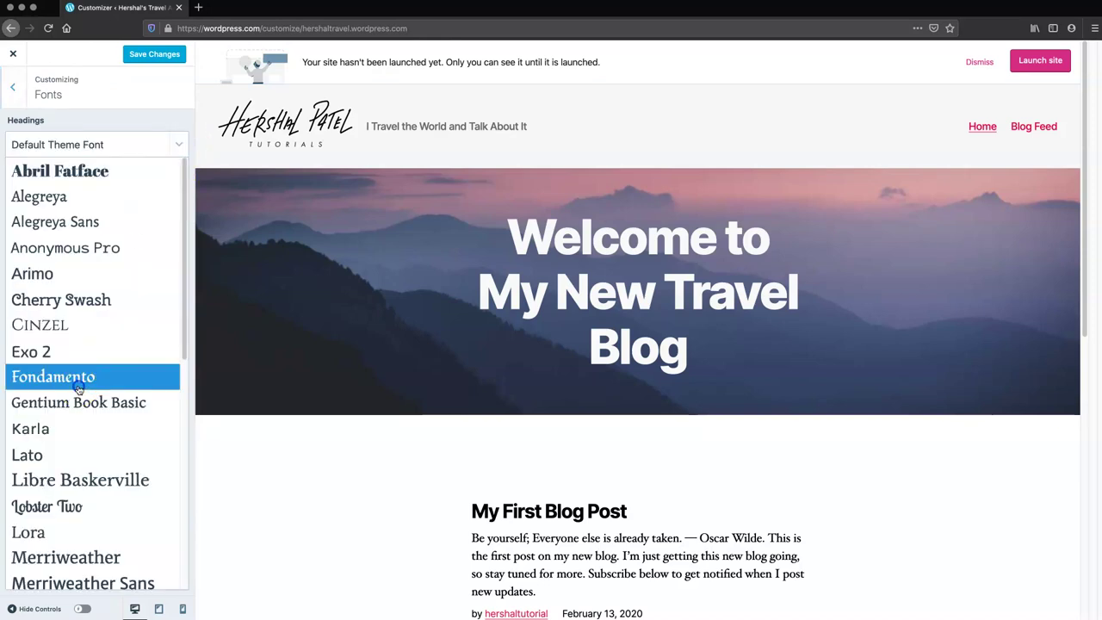
pyautogui.click(77, 388)
pyautogui.click(172, 225)
pyautogui.click(81, 434)
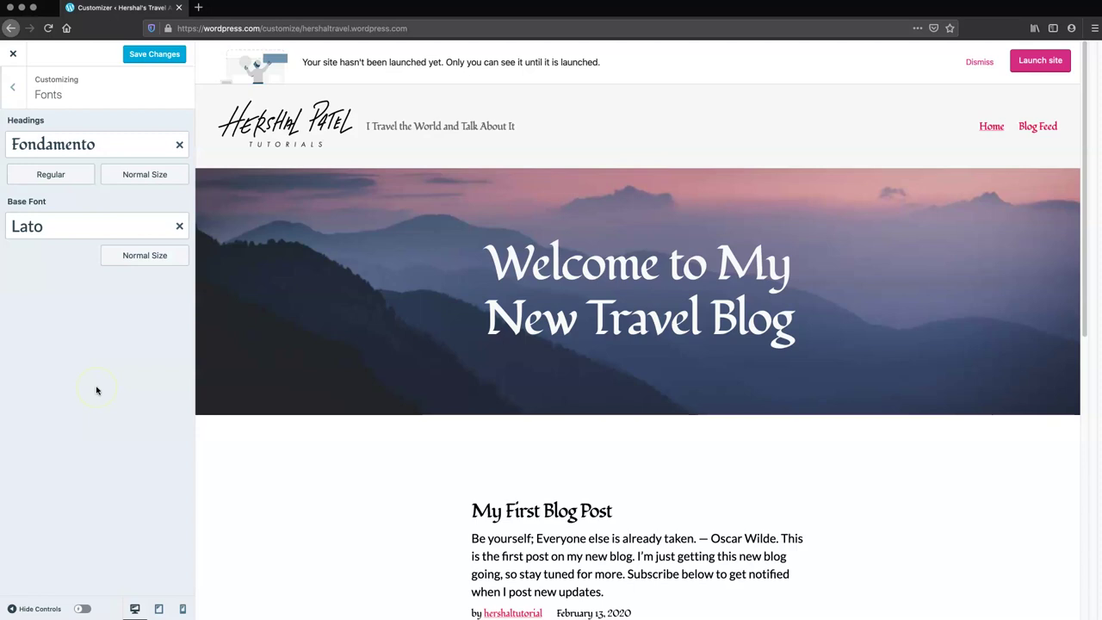
pyautogui.click(175, 226)
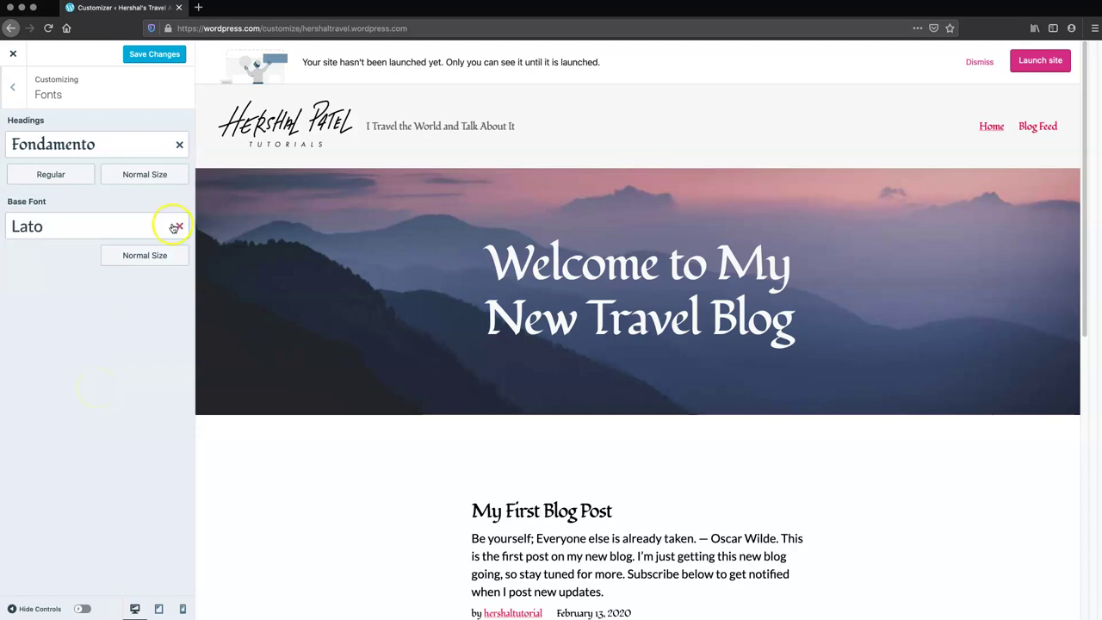
pyautogui.click(181, 146)
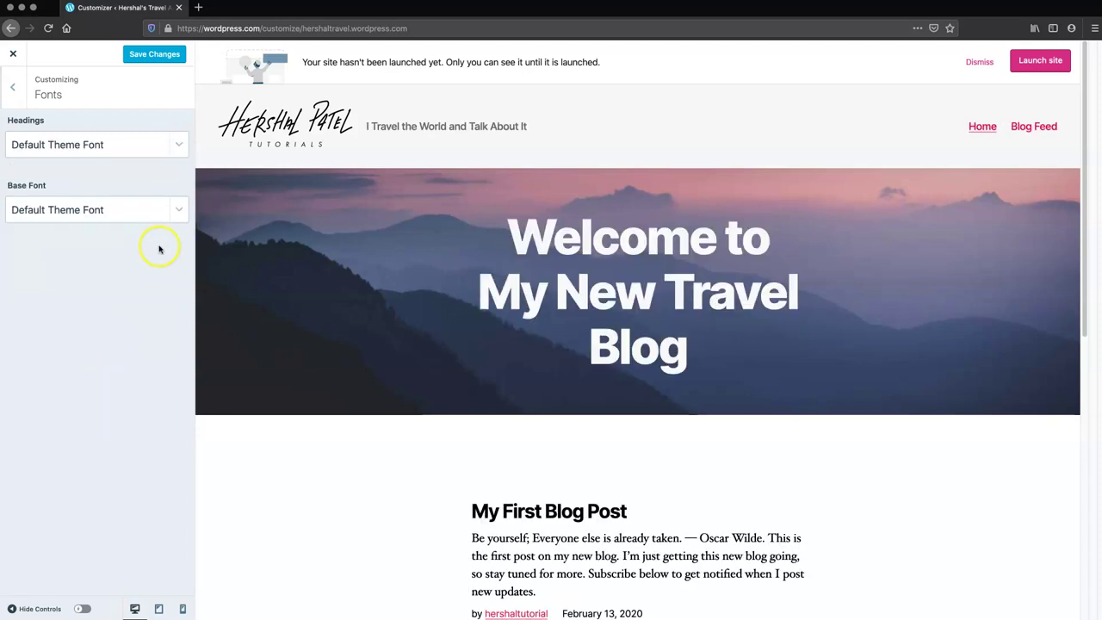
pyautogui.click(152, 54)
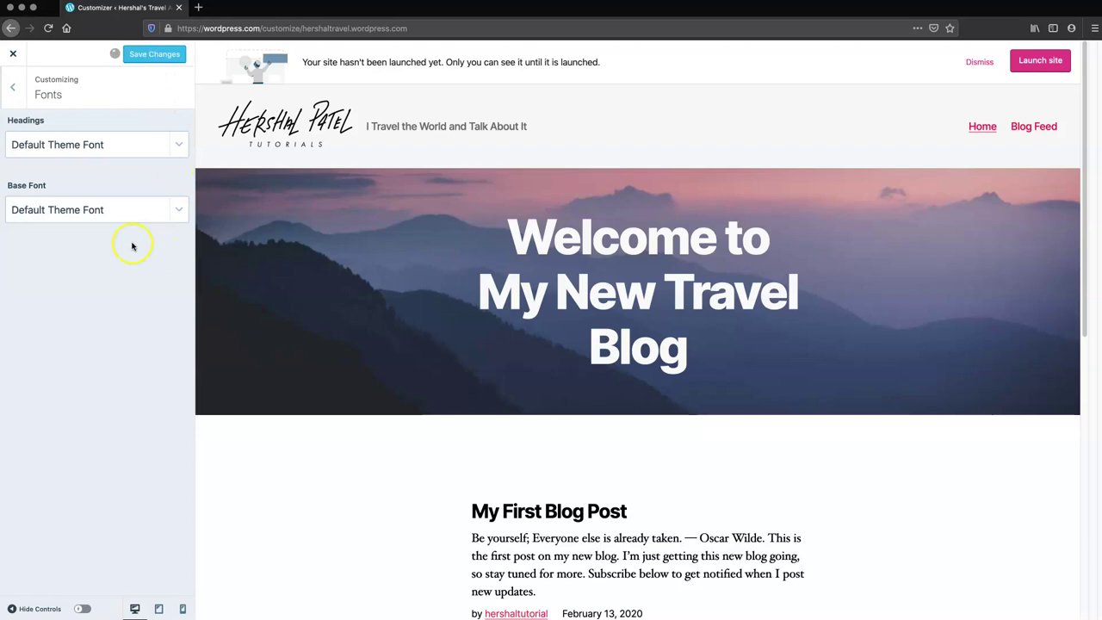
pyautogui.click(12, 87)
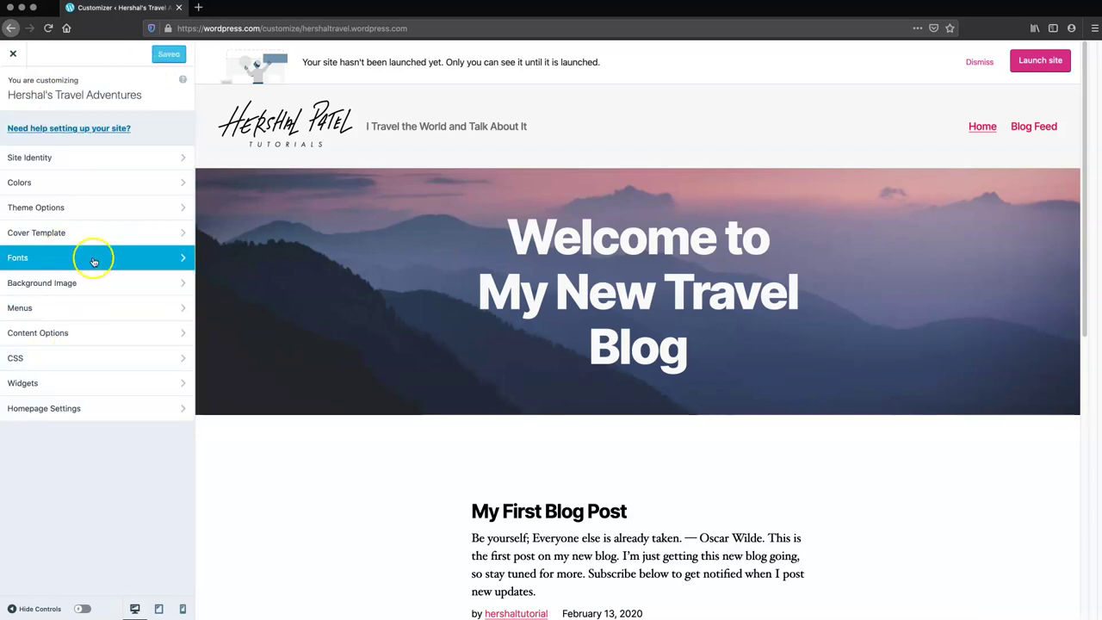
# Step: Set Homepage Settings to 'Your latest posts', save, and close the Customizer
pyautogui.click(53, 409)
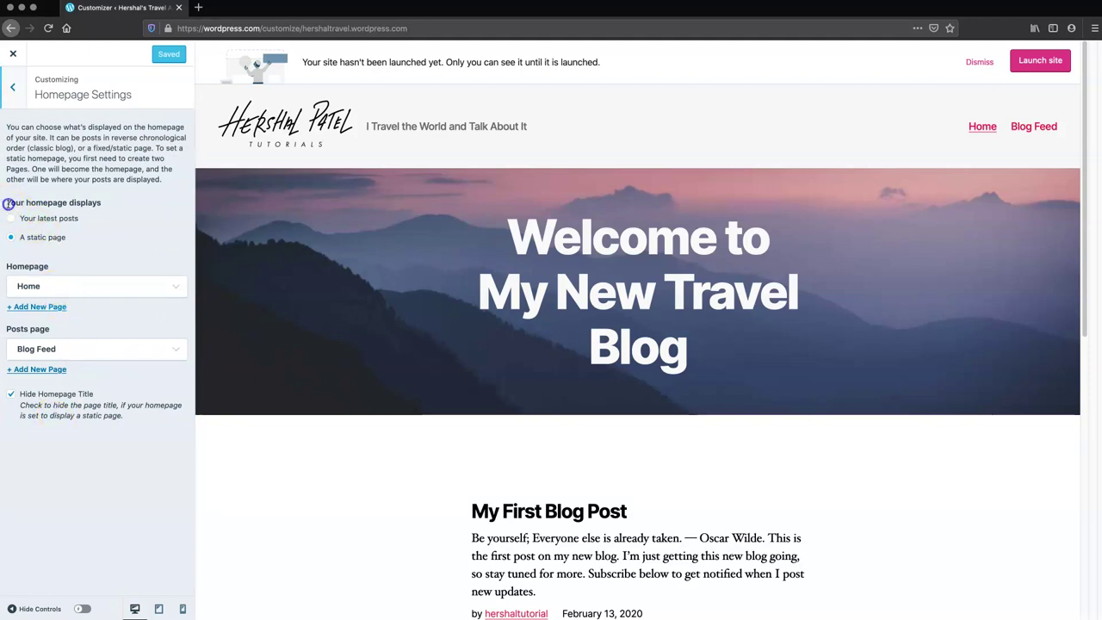
pyautogui.click(37, 232)
pyautogui.click(32, 219)
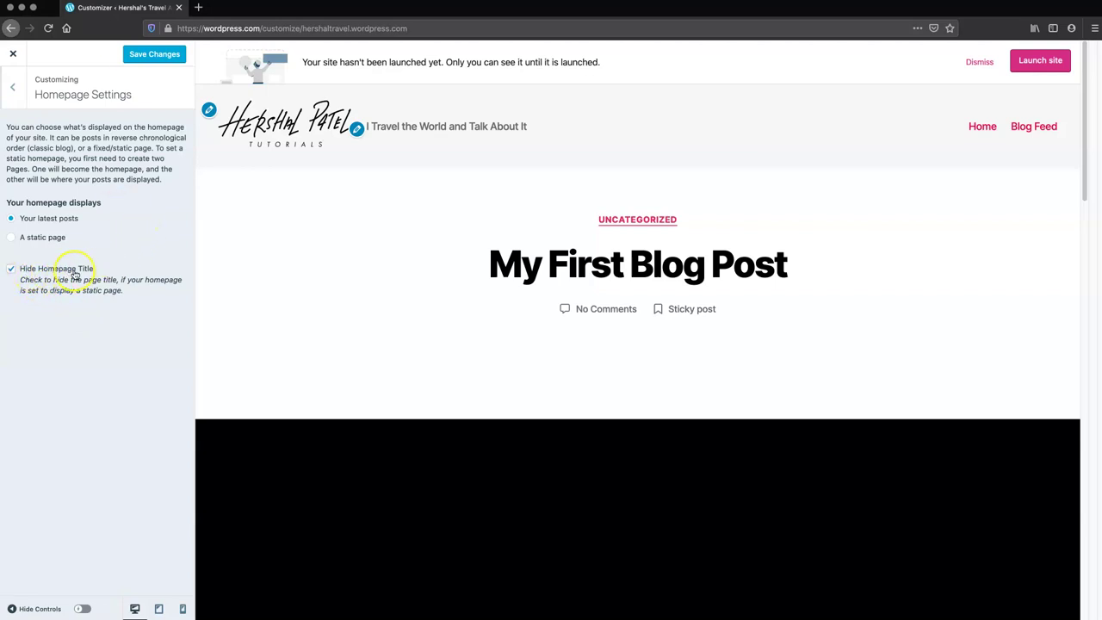
pyautogui.click(156, 53)
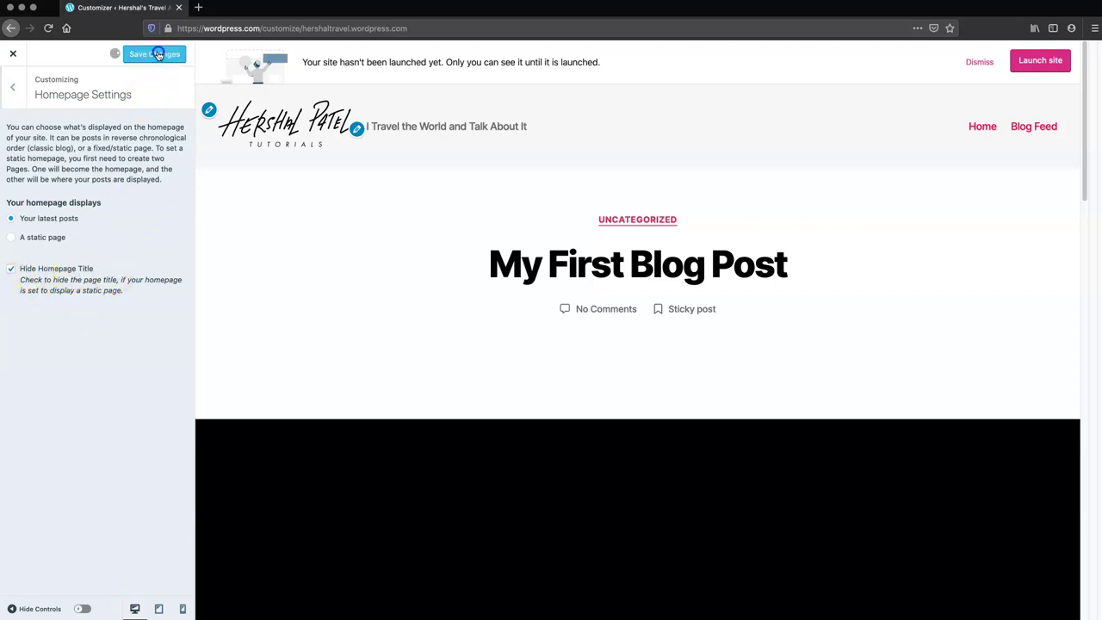
pyautogui.click(15, 56)
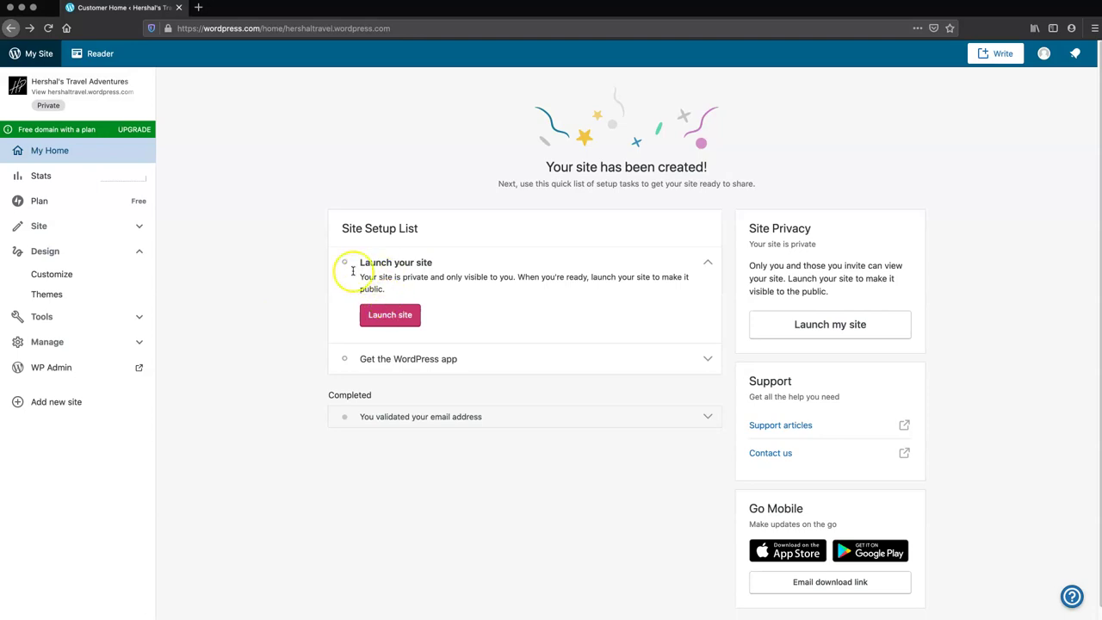
# Step: Trash the 'Introduce Yourself' and 'My First Blog Post' sample posts from the Posts list
pyautogui.click(131, 227)
pyautogui.click(64, 271)
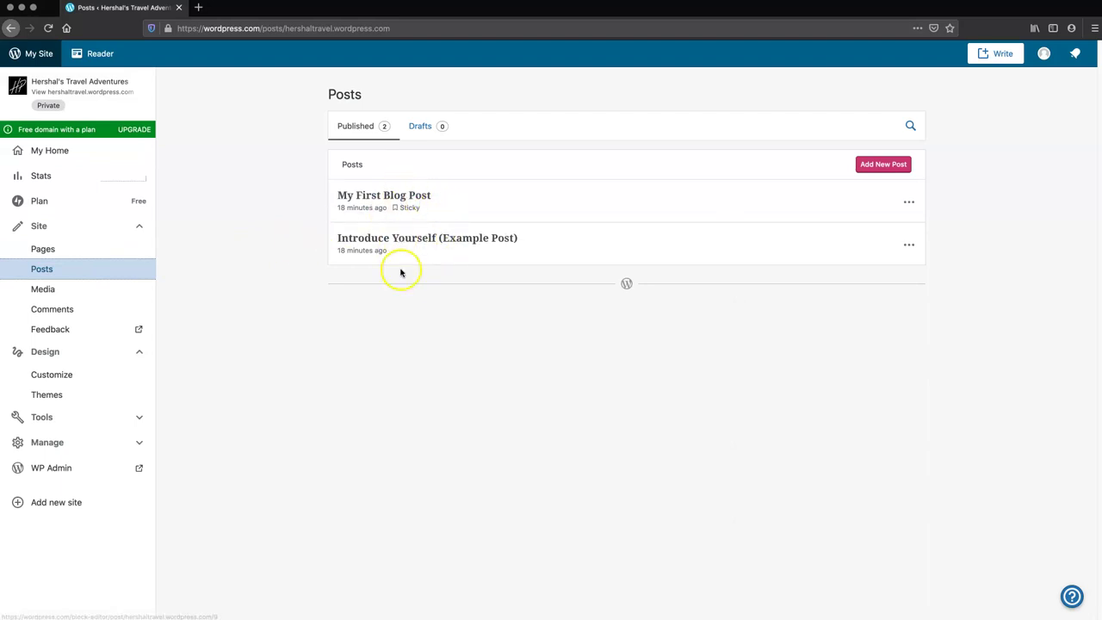
pyautogui.click(908, 244)
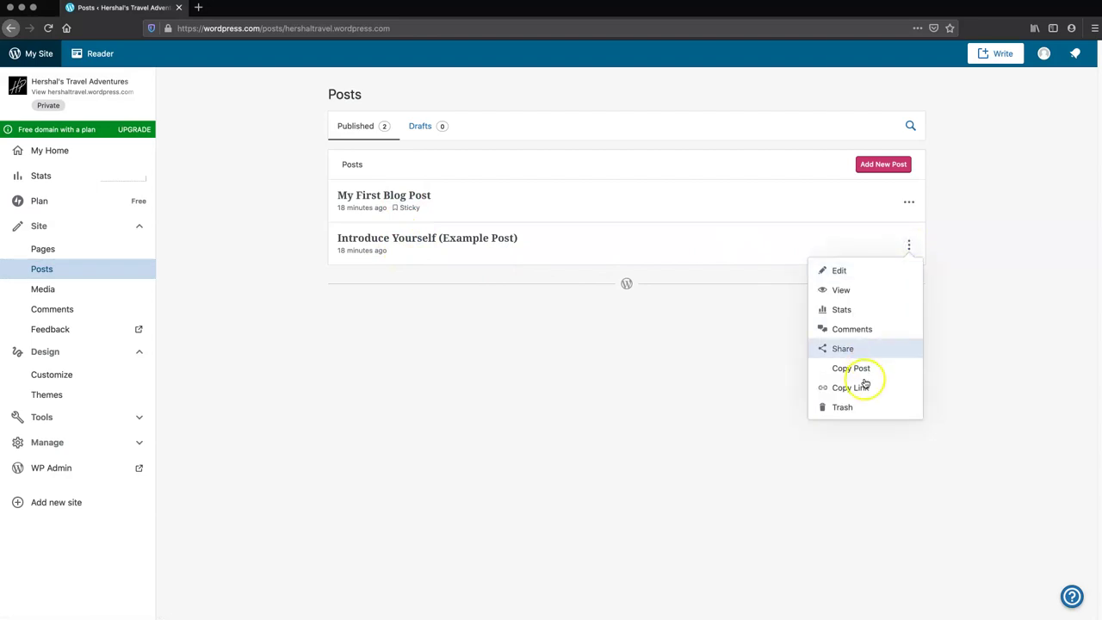
pyautogui.click(848, 407)
pyautogui.click(911, 205)
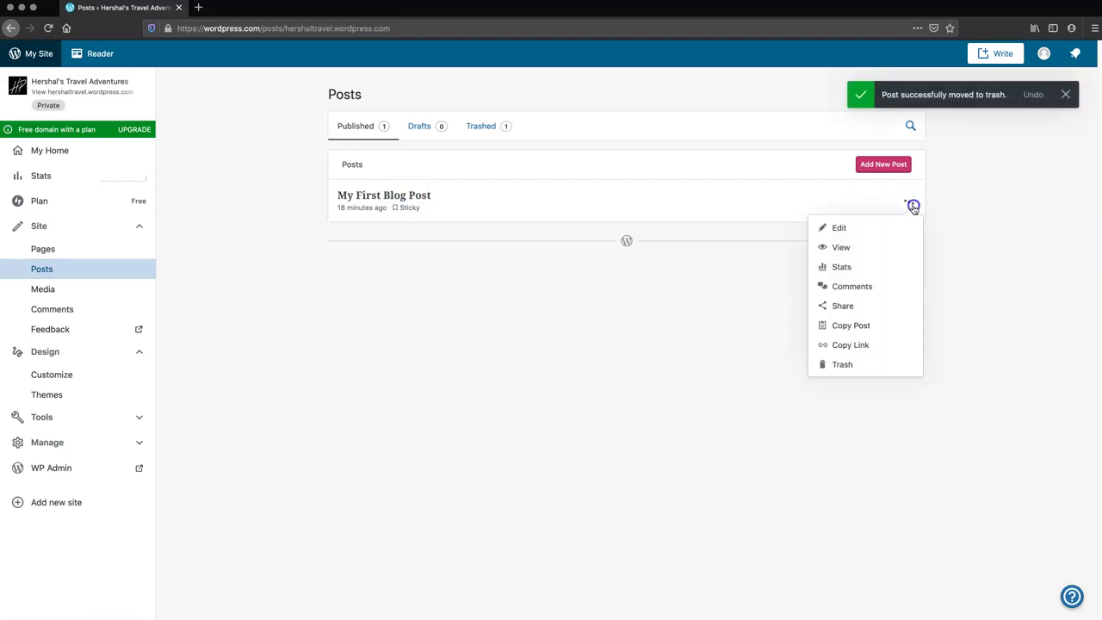
pyautogui.click(836, 364)
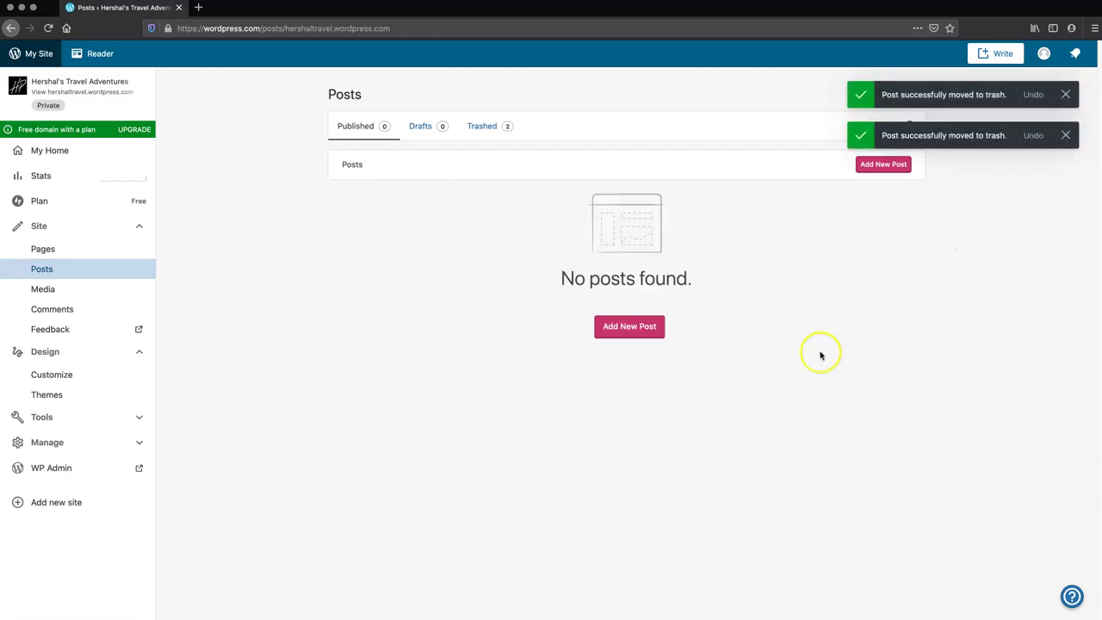
pyautogui.click(896, 165)
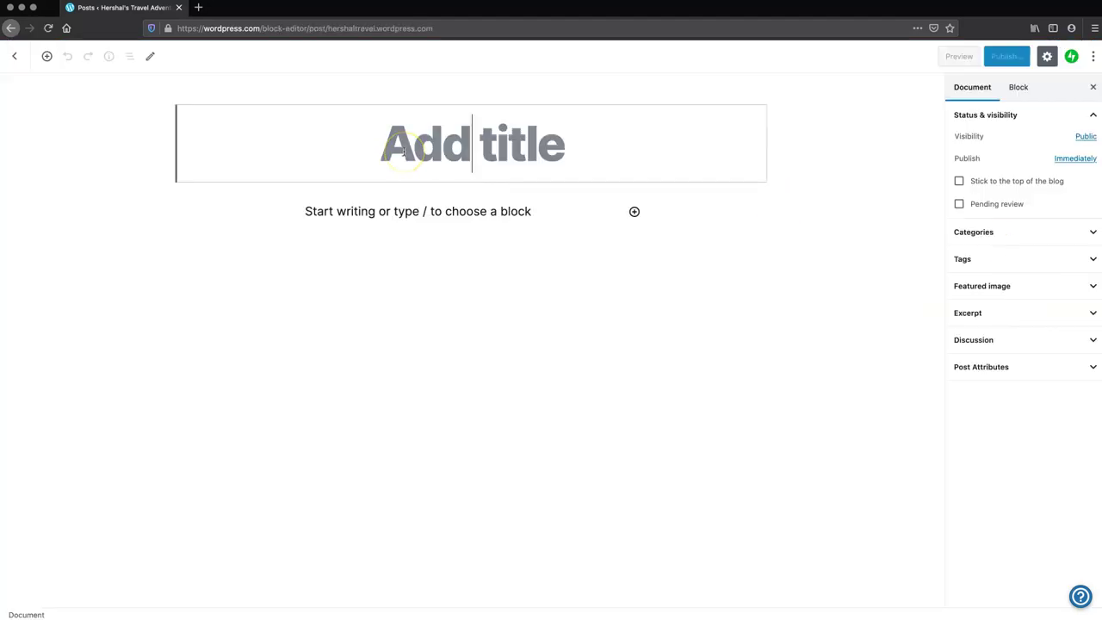
# Step: Title the new post 'Taj Mahal' and paste the Taj Mahal article into its body
pyautogui.write('Taj Mhala')
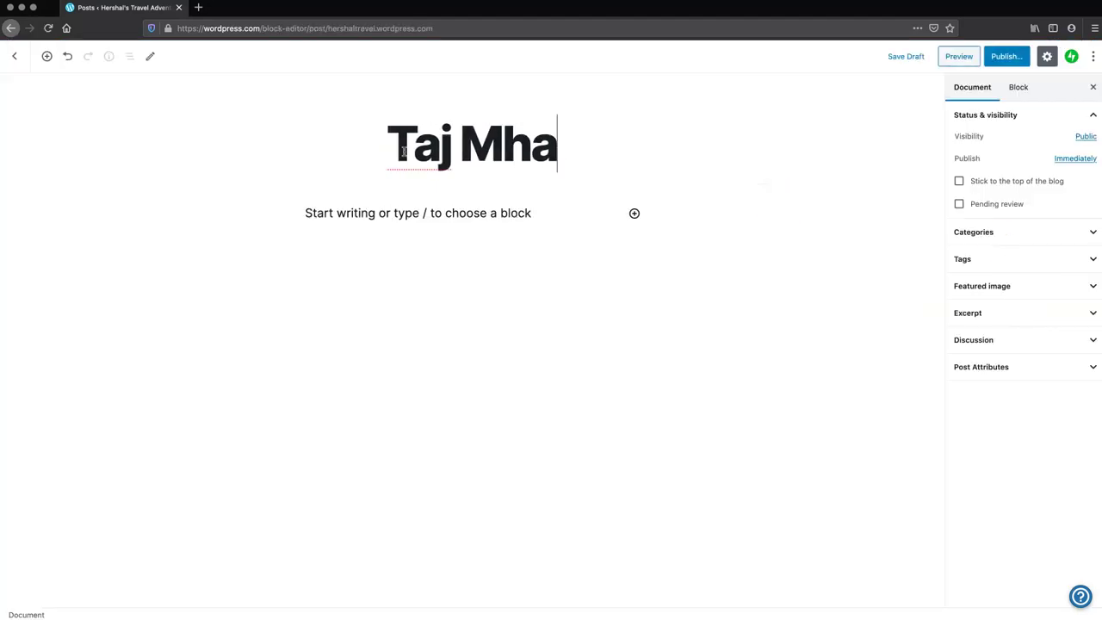
pyautogui.press('BackSpace')
pyautogui.press('BackSpace')
pyautogui.press('BackSpace')
pyautogui.press('BackSpace')
pyautogui.write('ahal')
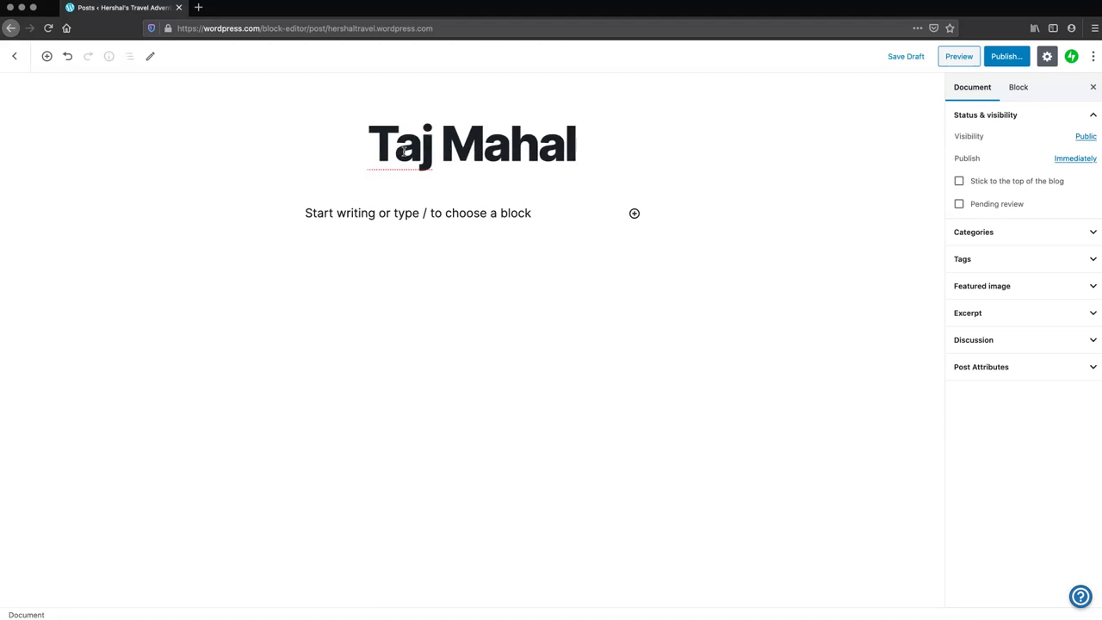
pyautogui.click(298, 227)
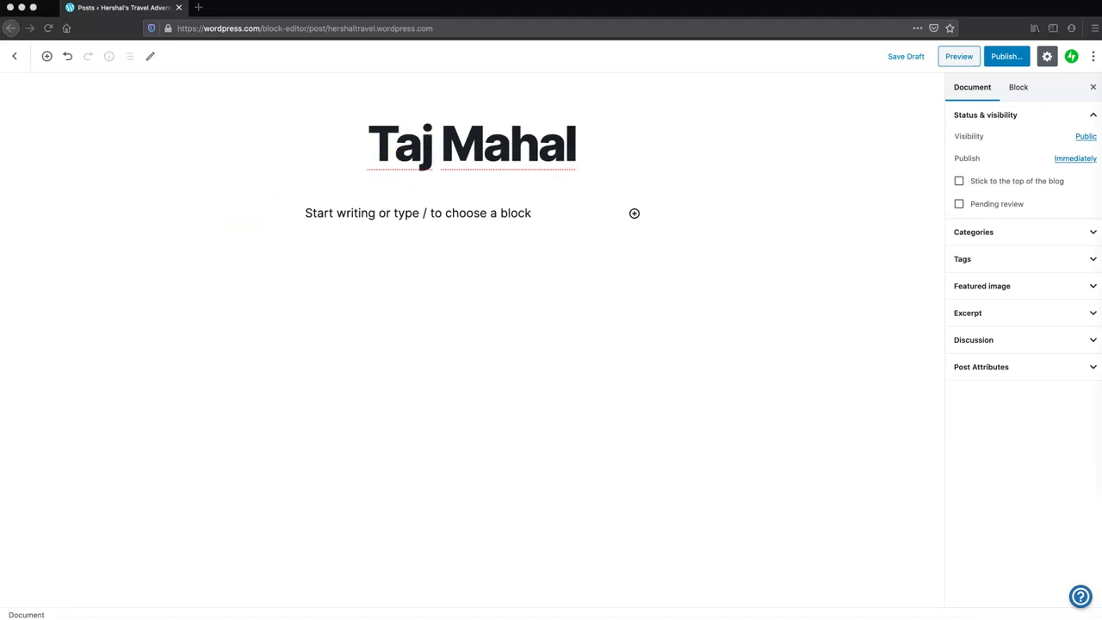
pyautogui.click(472, 217)
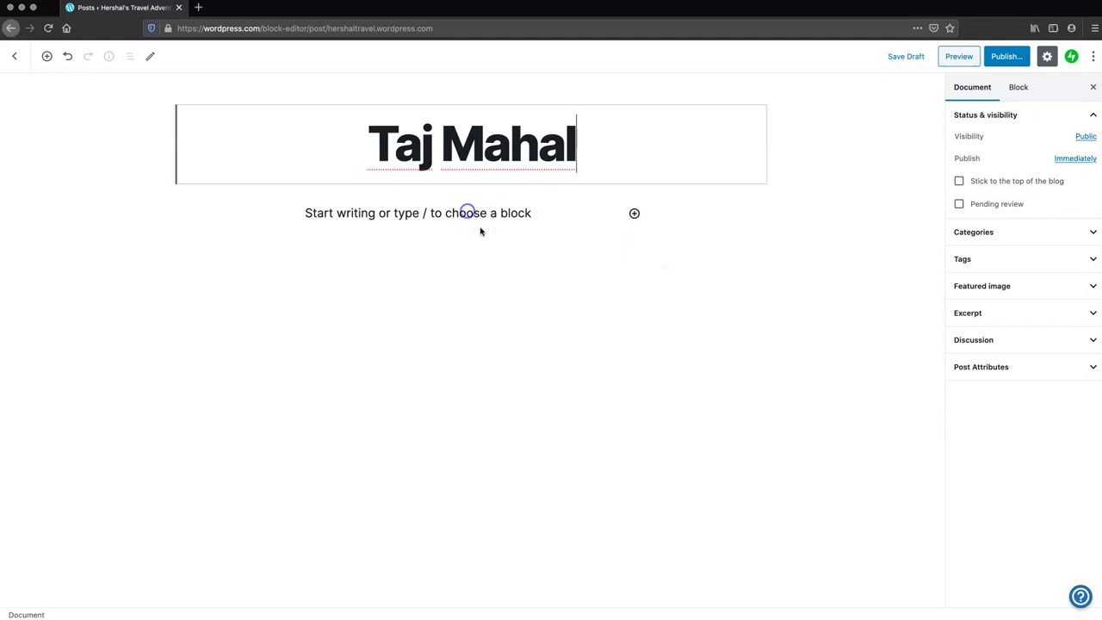
pyautogui.click(476, 214)
pyautogui.press('super+v')
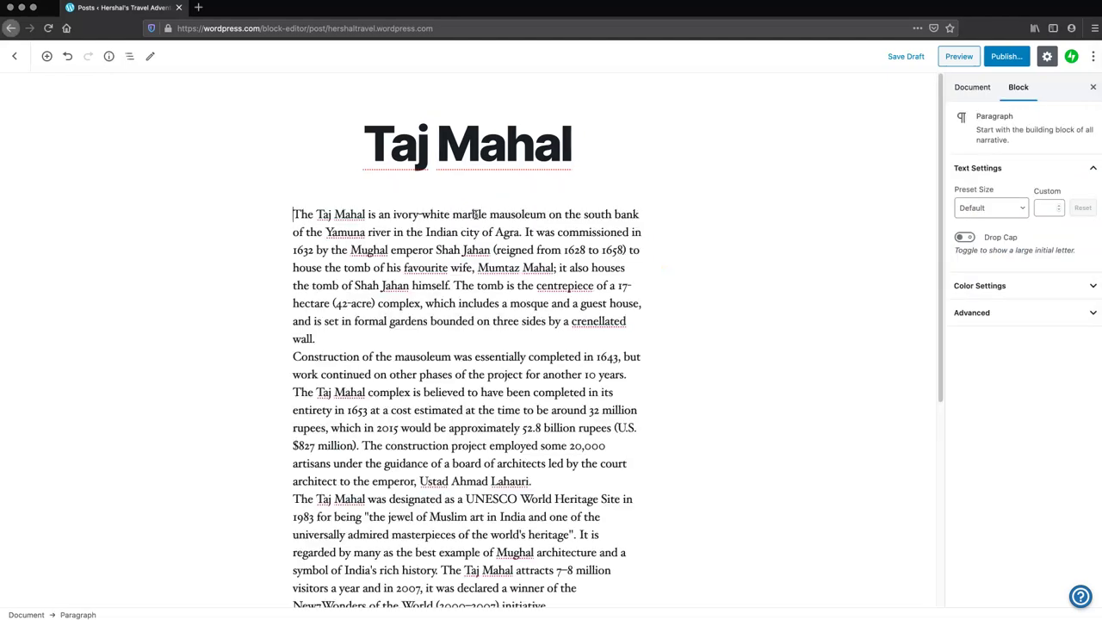
pyautogui.click(778, 228)
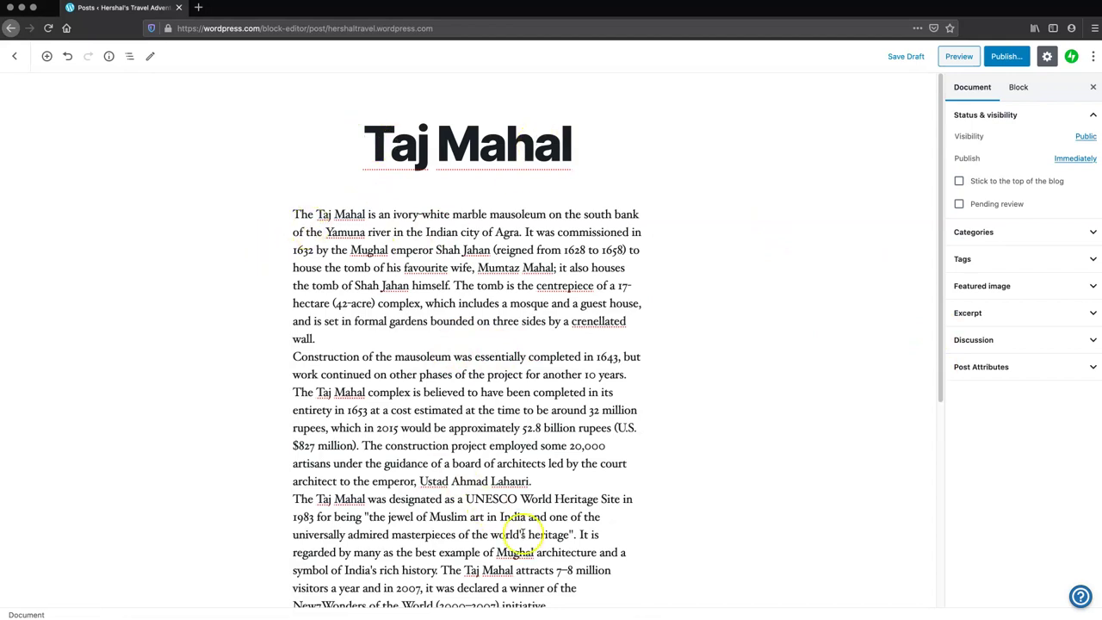
# Step: Upload india-2019-46.jpg to the Media Library and set it as the post's featured image
pyautogui.click(988, 286)
pyautogui.click(1021, 342)
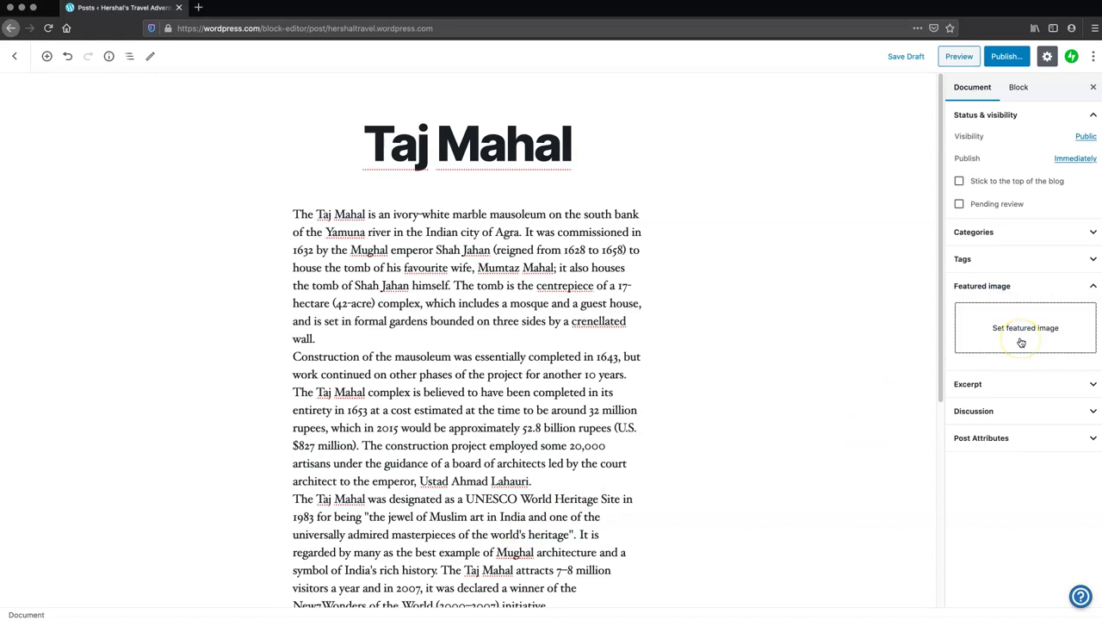
pyautogui.click(1018, 325)
pyautogui.moveTo(266, 12); pyautogui.dragTo(379, 19)
pyautogui.moveTo(69, 348); pyautogui.dragTo(420, 357)
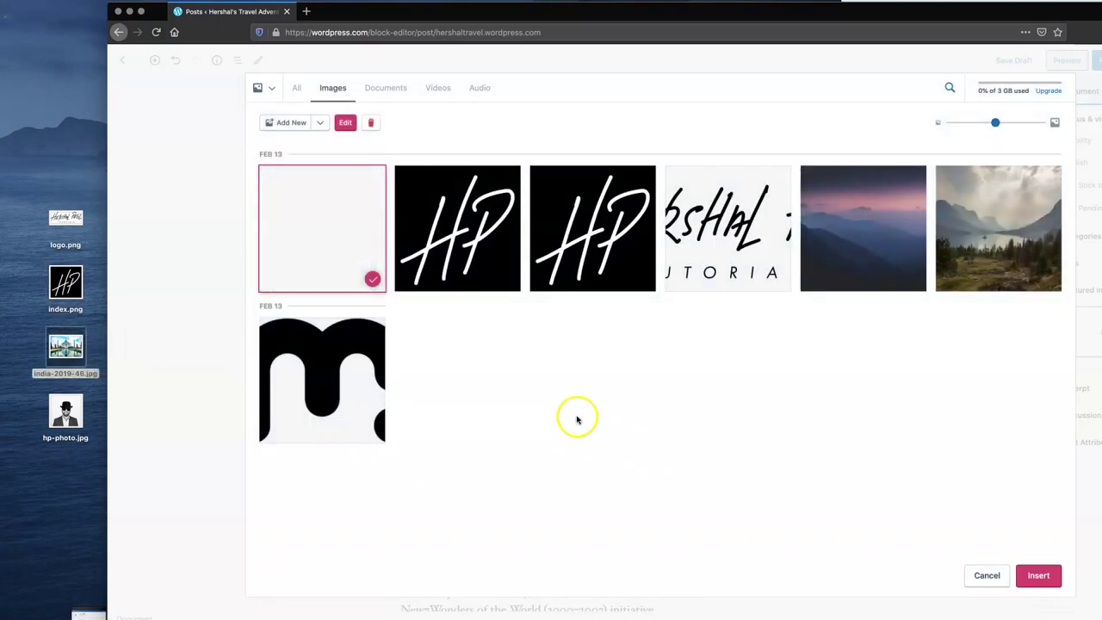
pyautogui.click(1040, 575)
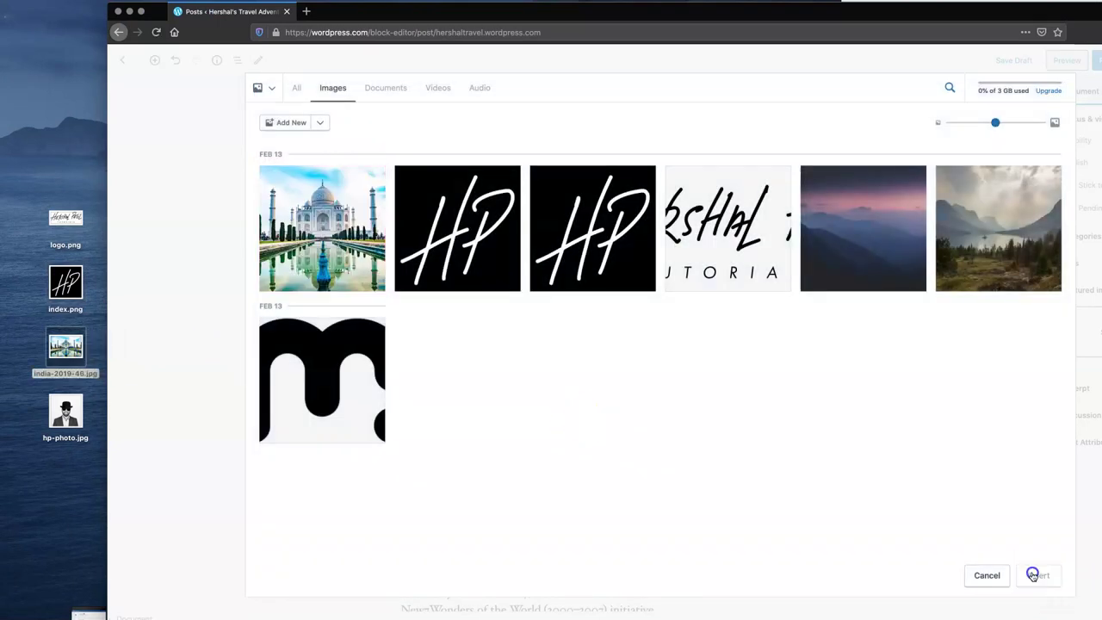
pyautogui.moveTo(706, 12); pyautogui.dragTo(580, 8)
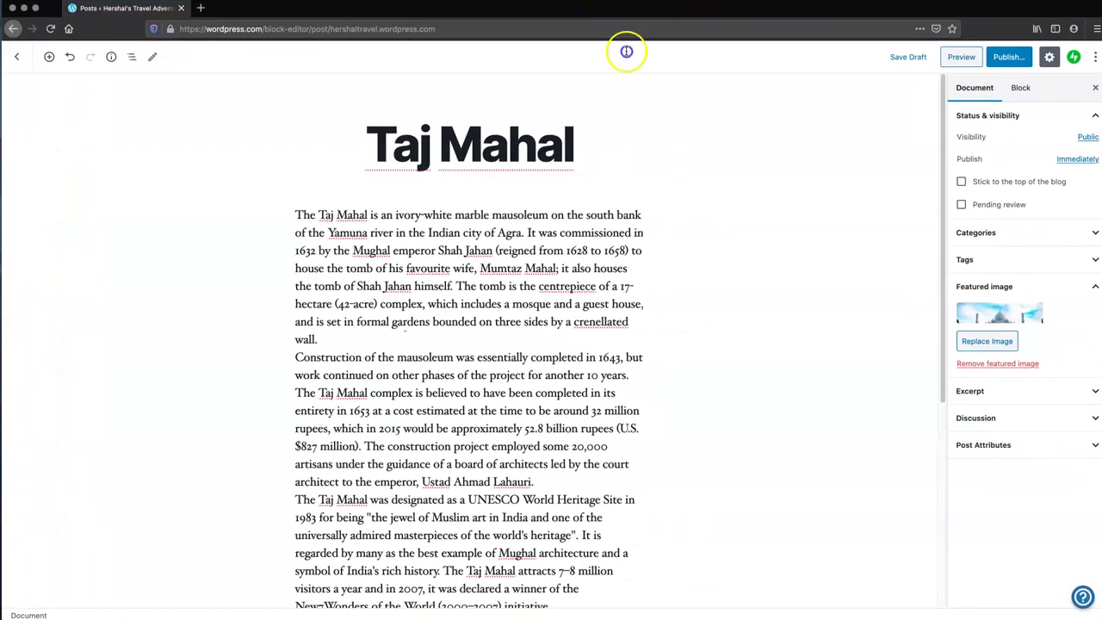
pyautogui.click(1078, 292)
pyautogui.click(1077, 293)
# Step: Publish the Taj Mahal post and scroll through the live post page
pyautogui.click(1009, 57)
pyautogui.click(1030, 56)
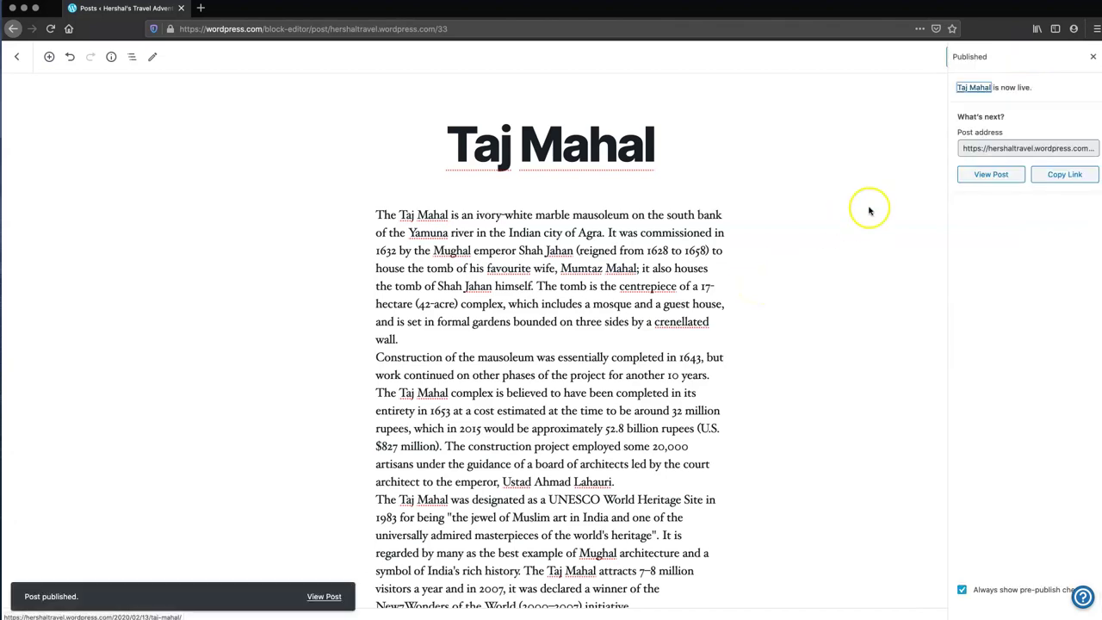
pyautogui.click(1001, 173)
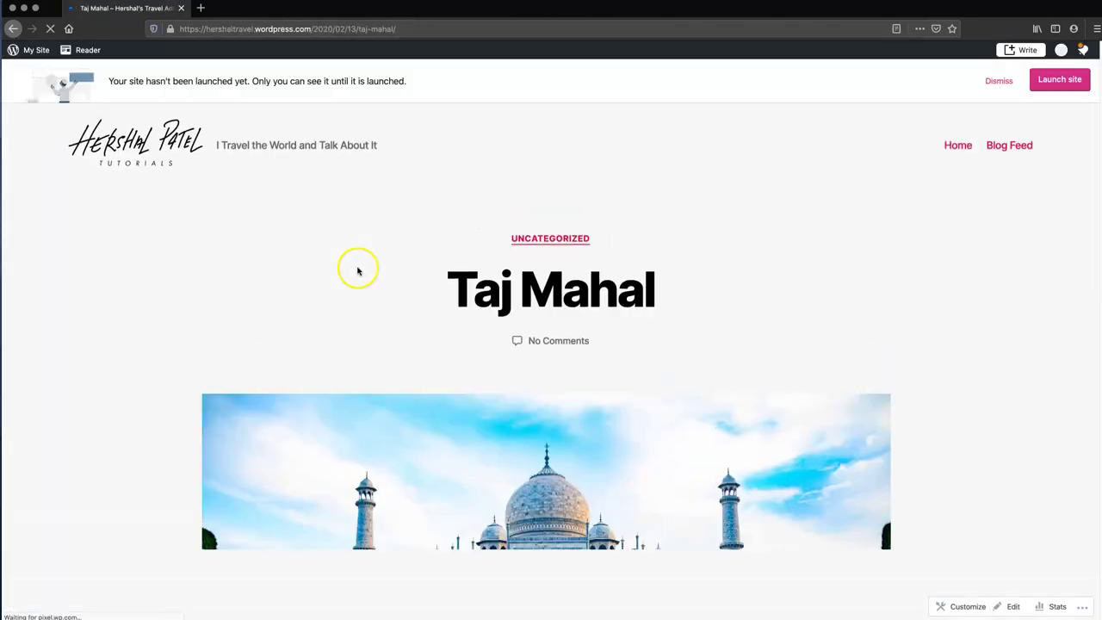
pyautogui.scroll(-5, 358, 270)
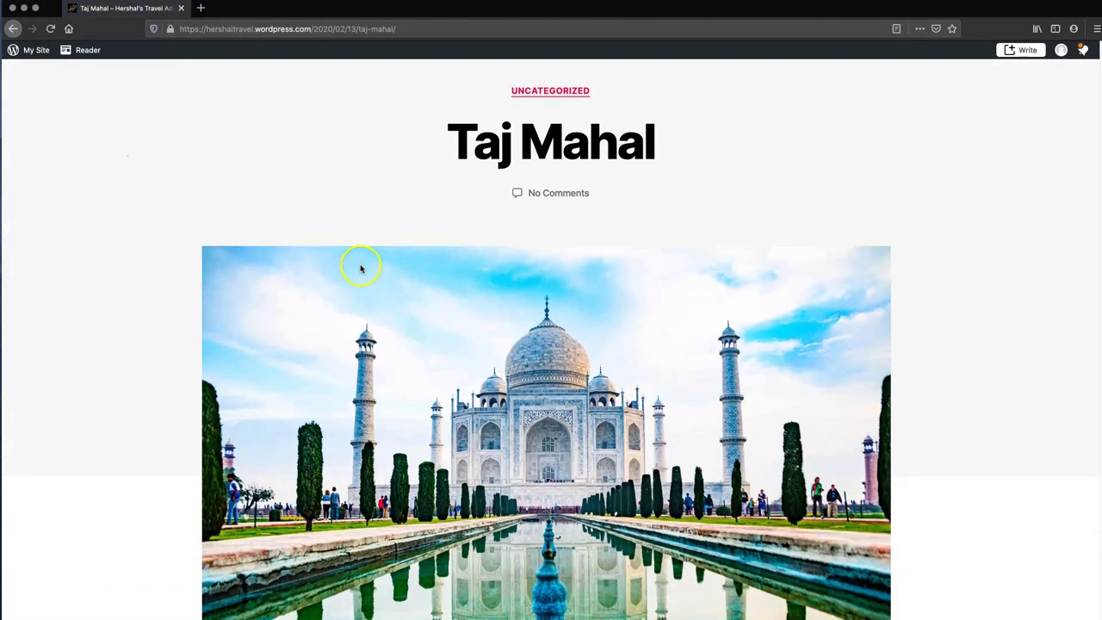
pyautogui.scroll(-4, 668, 393)
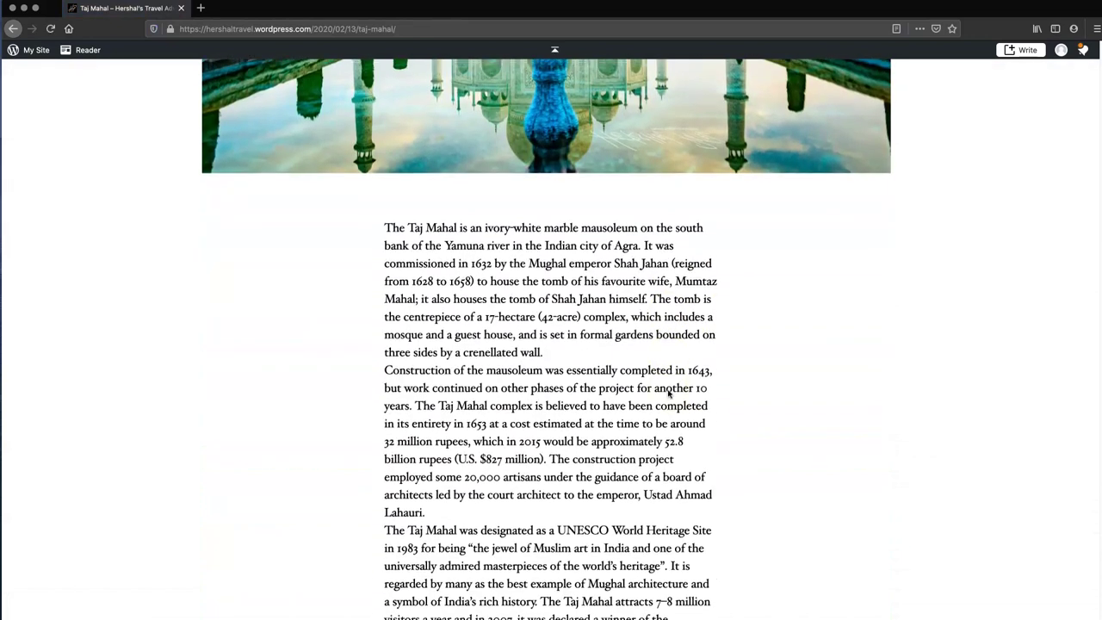
pyautogui.scroll(6, 668, 394)
pyautogui.scroll(2, 621, 262)
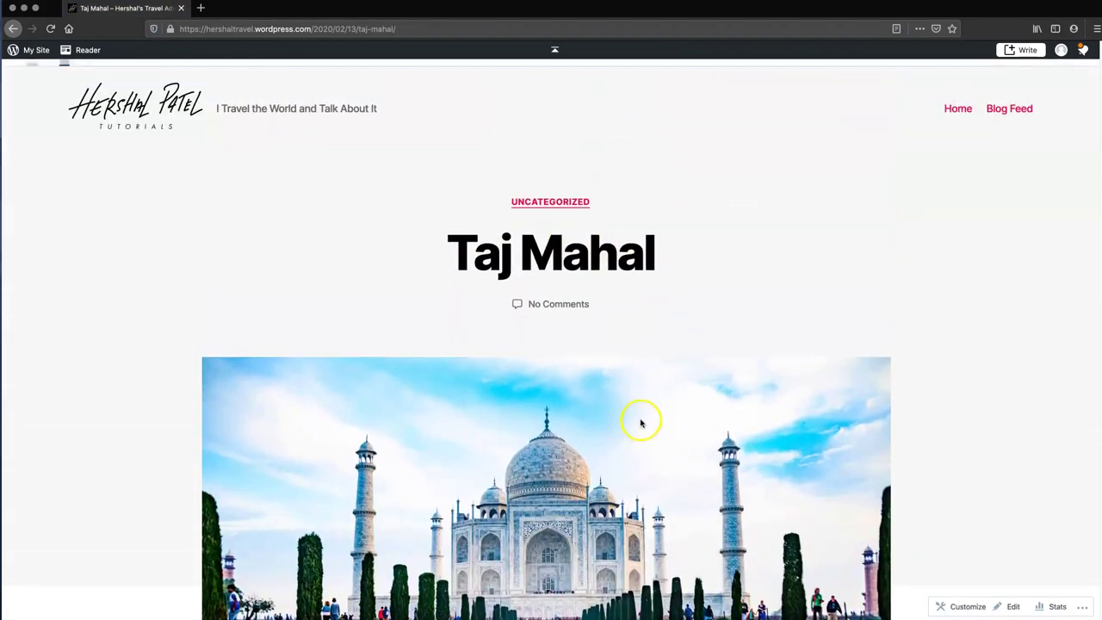
# Step: Go to the blog homepage and scroll through the Taj Mahal post in the feed
pyautogui.click(146, 105)
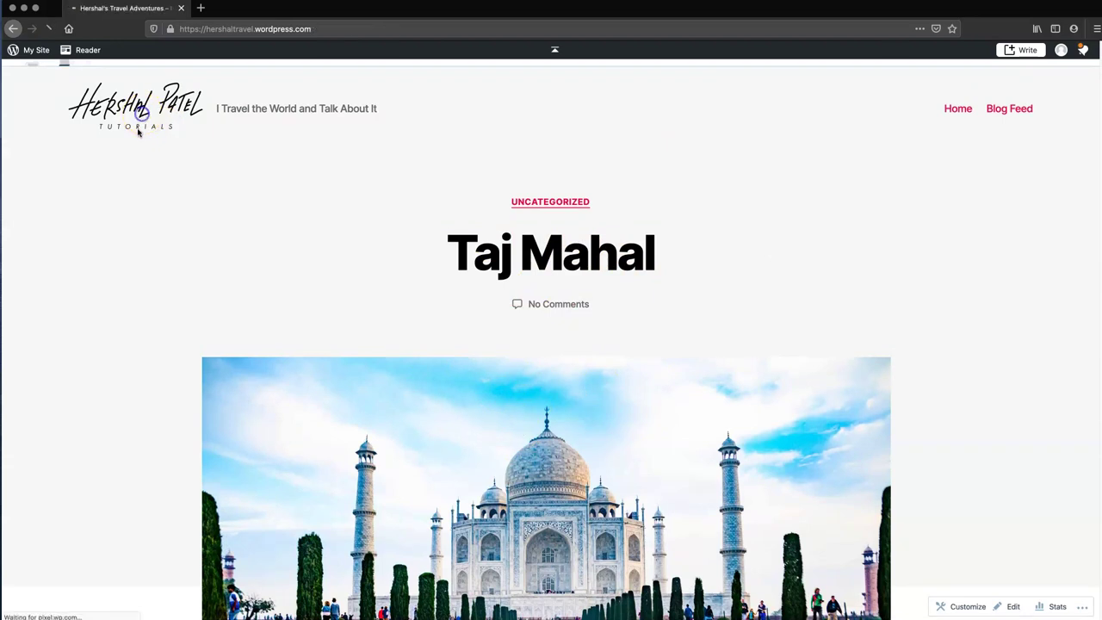
pyautogui.scroll(-5, 218, 373)
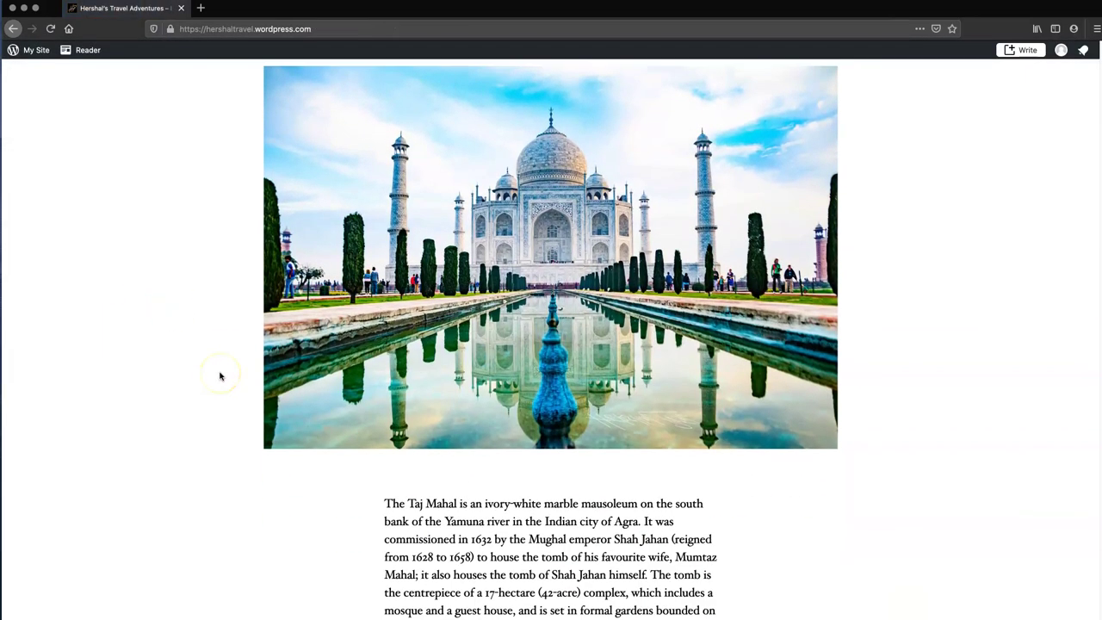
pyautogui.scroll(8, 683, 342)
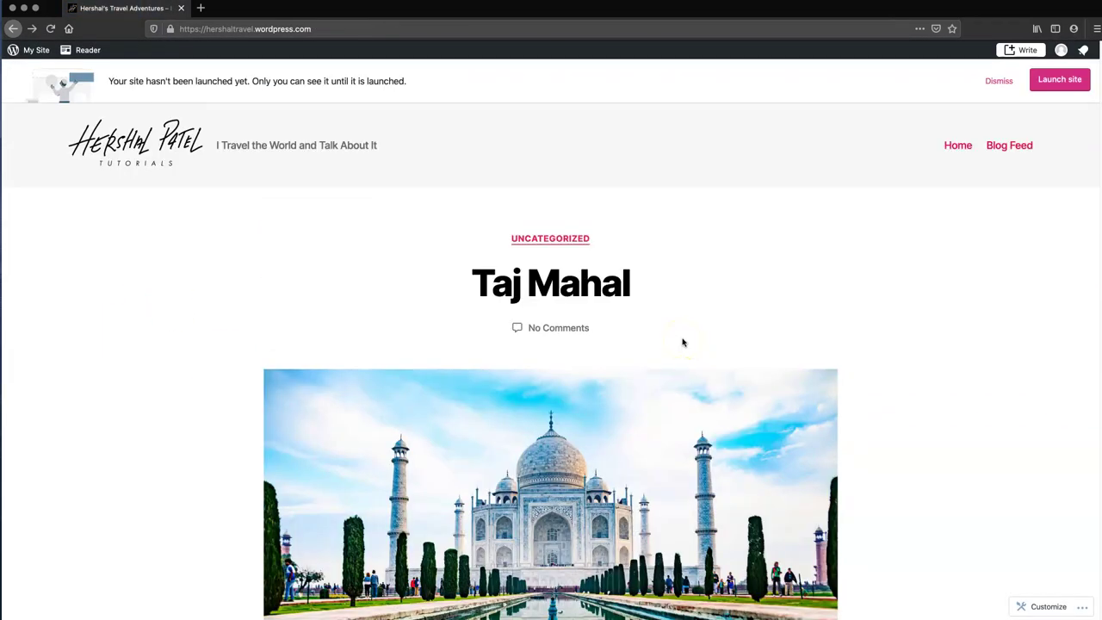
pyautogui.scroll(-7, 682, 342)
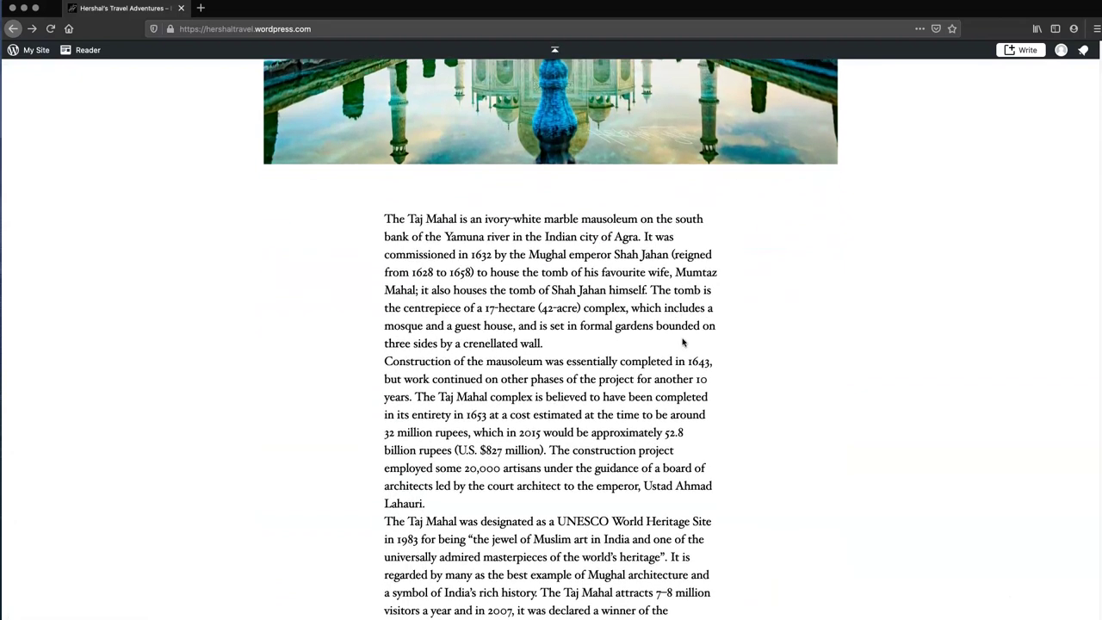
pyautogui.scroll(-3, 682, 342)
pyautogui.scroll(4, 682, 342)
pyautogui.scroll(-3, 683, 342)
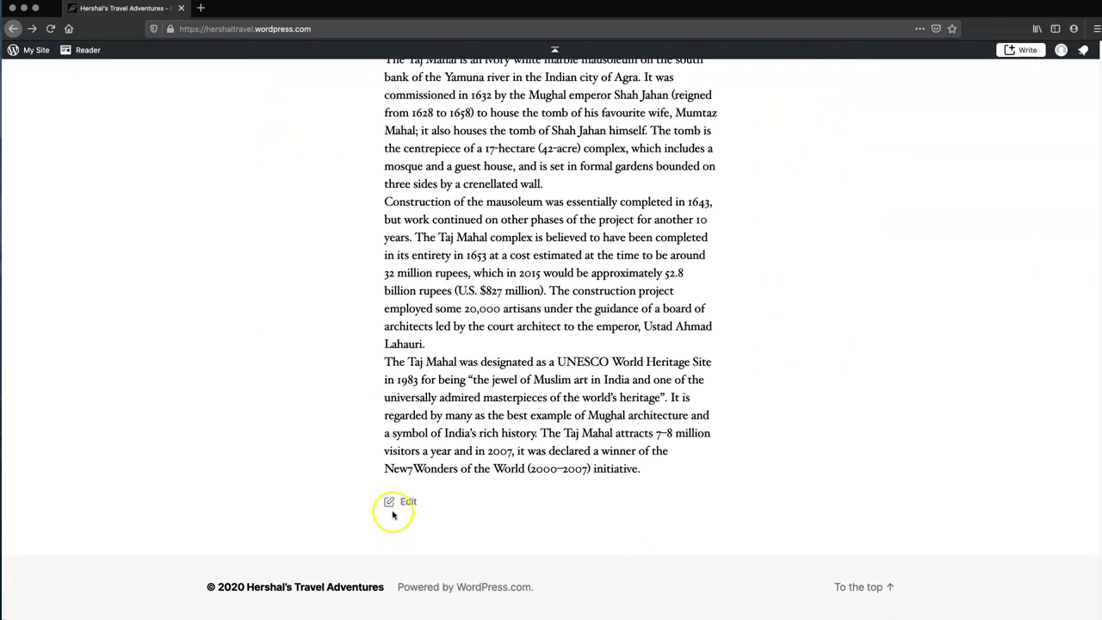
# Step: Insert a More block after the Taj Mahal post's first paragraph and update the post
pyautogui.click(405, 502)
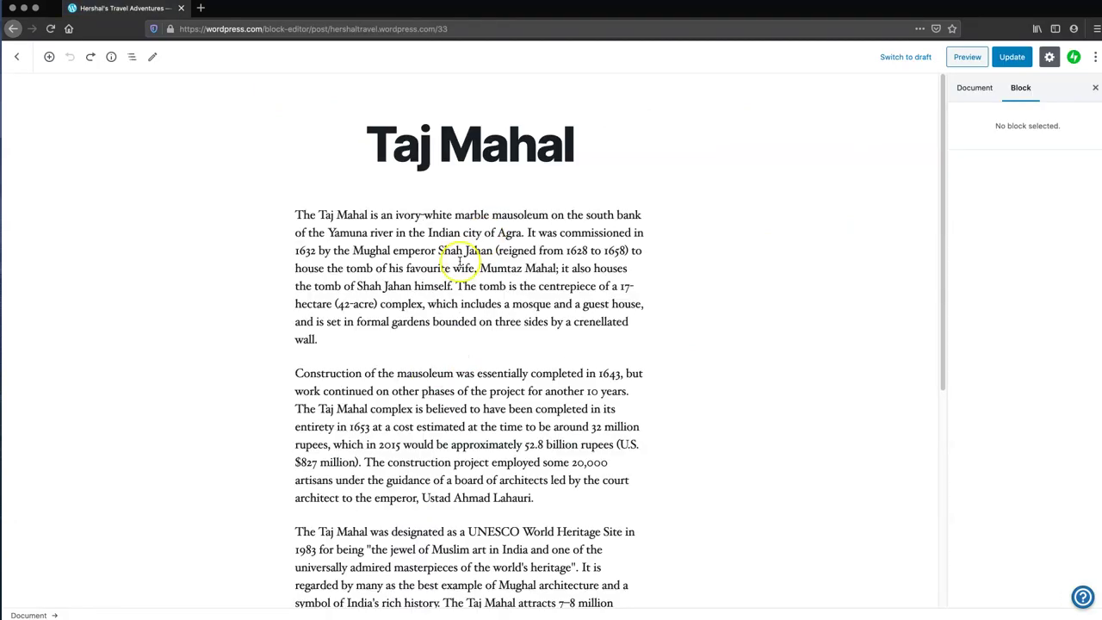
pyautogui.moveTo(457, 357)
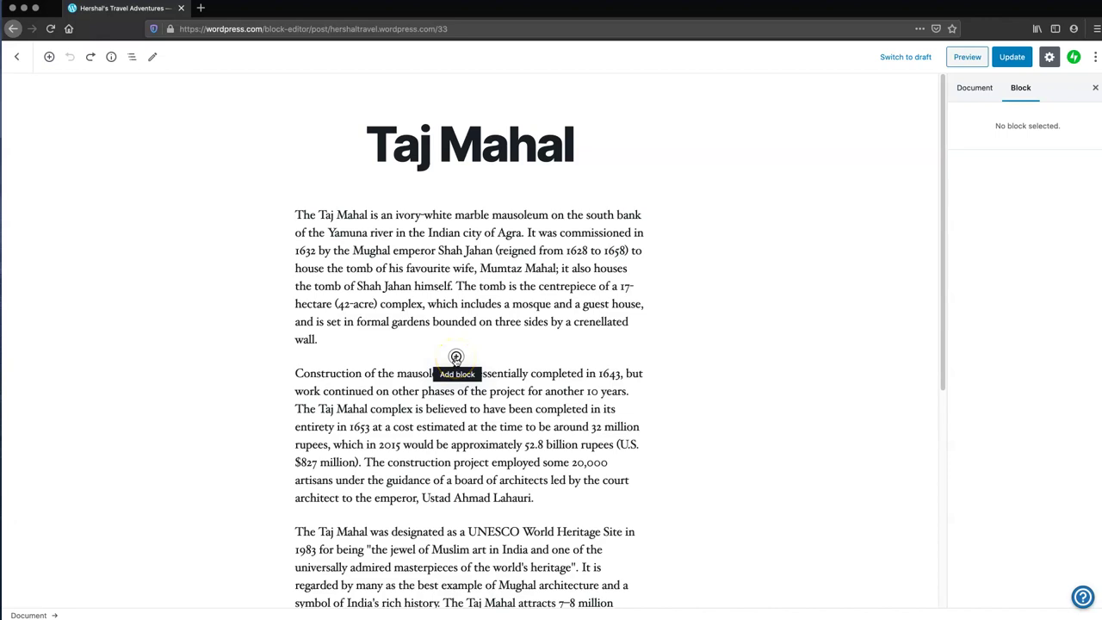
pyautogui.click(455, 357)
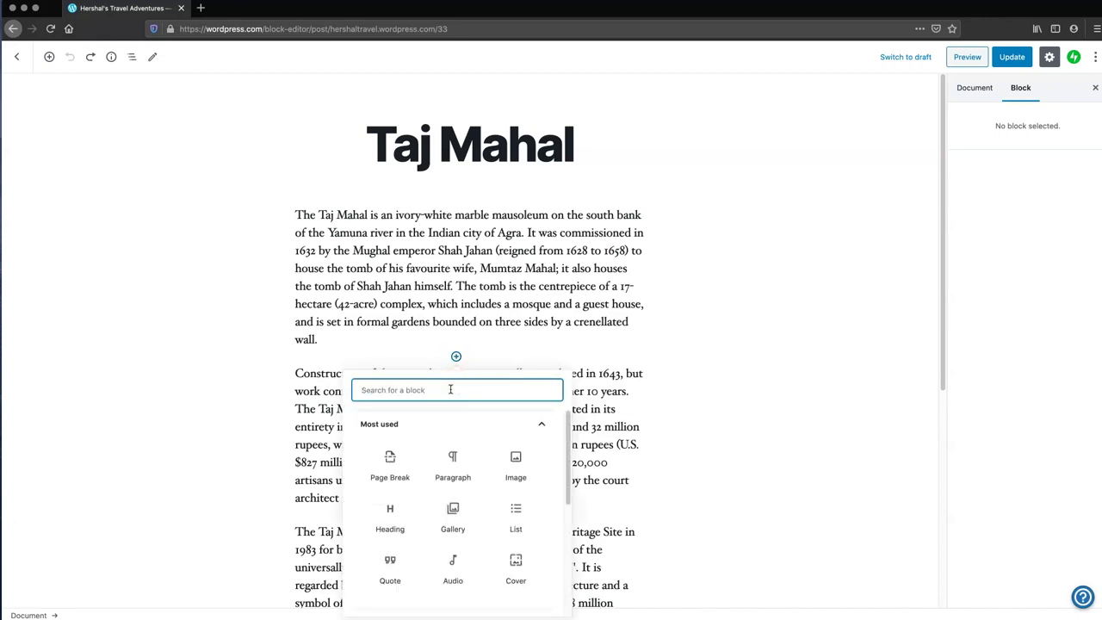
pyautogui.write('more')
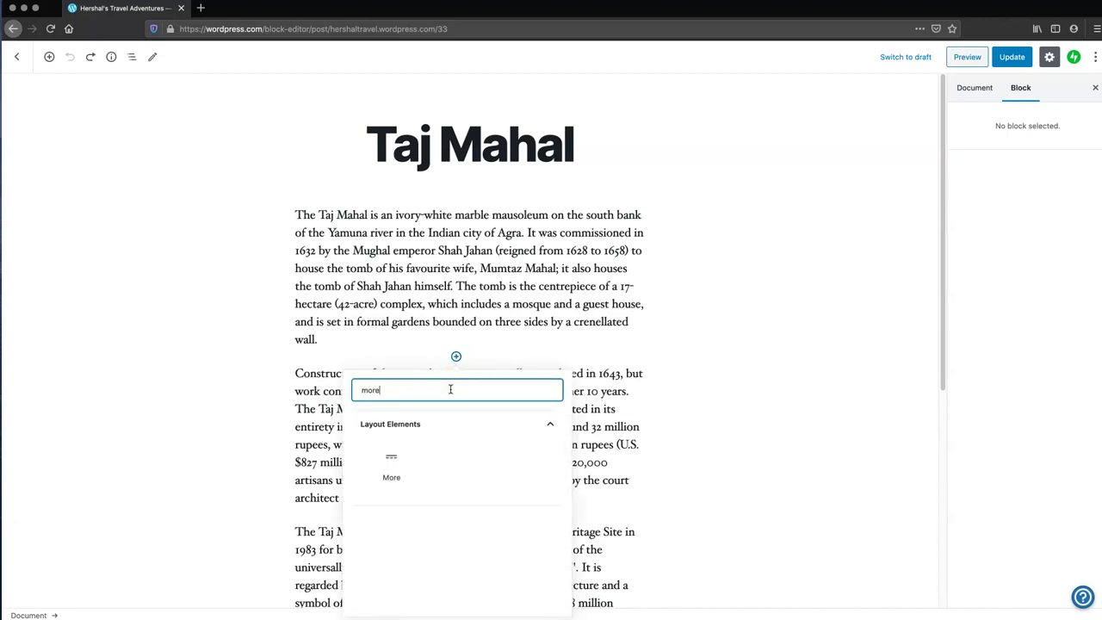
pyautogui.click(401, 468)
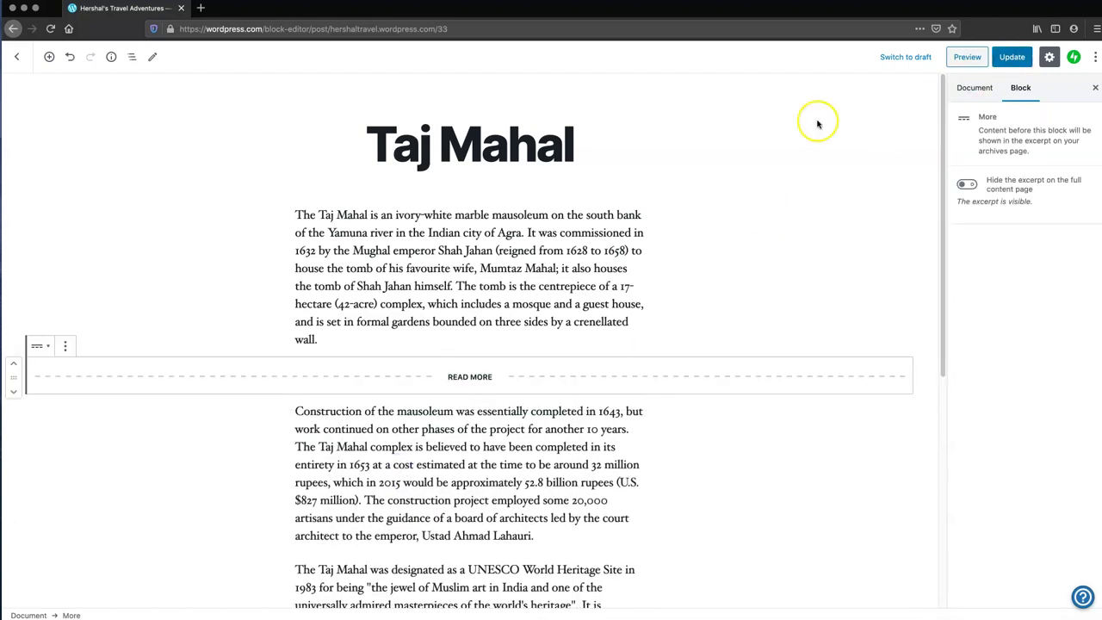
pyautogui.click(1014, 58)
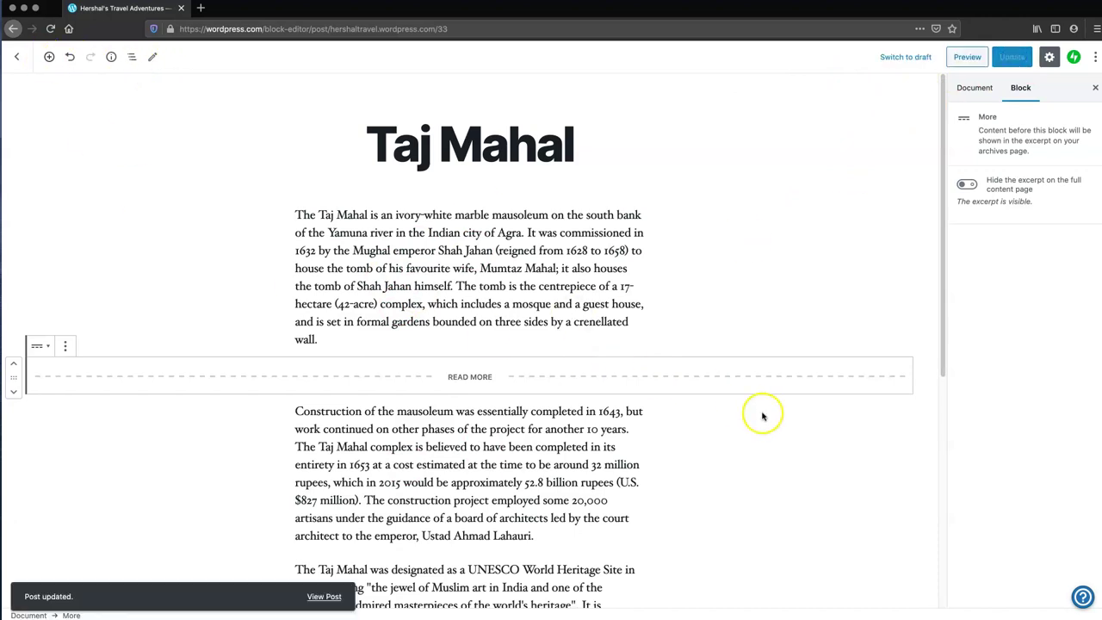
pyautogui.click(323, 596)
# Step: Scroll the home feed and open the full Taj Mahal post from its excerpt
pyautogui.scroll(-10, 386, 369)
pyautogui.scroll(10, 387, 369)
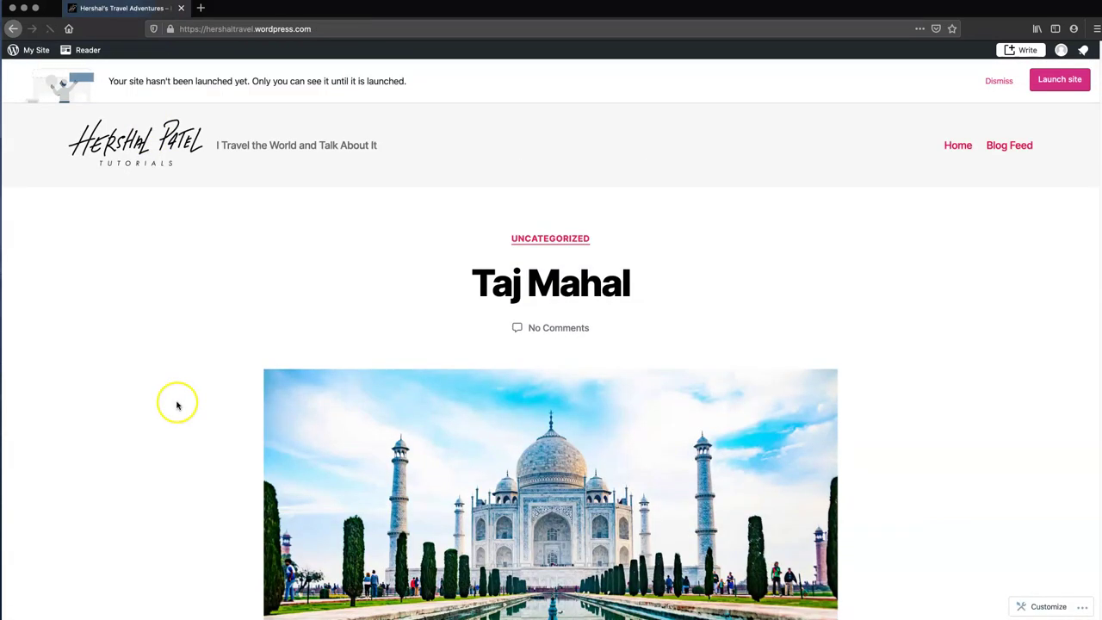
pyautogui.scroll(-6, 290, 405)
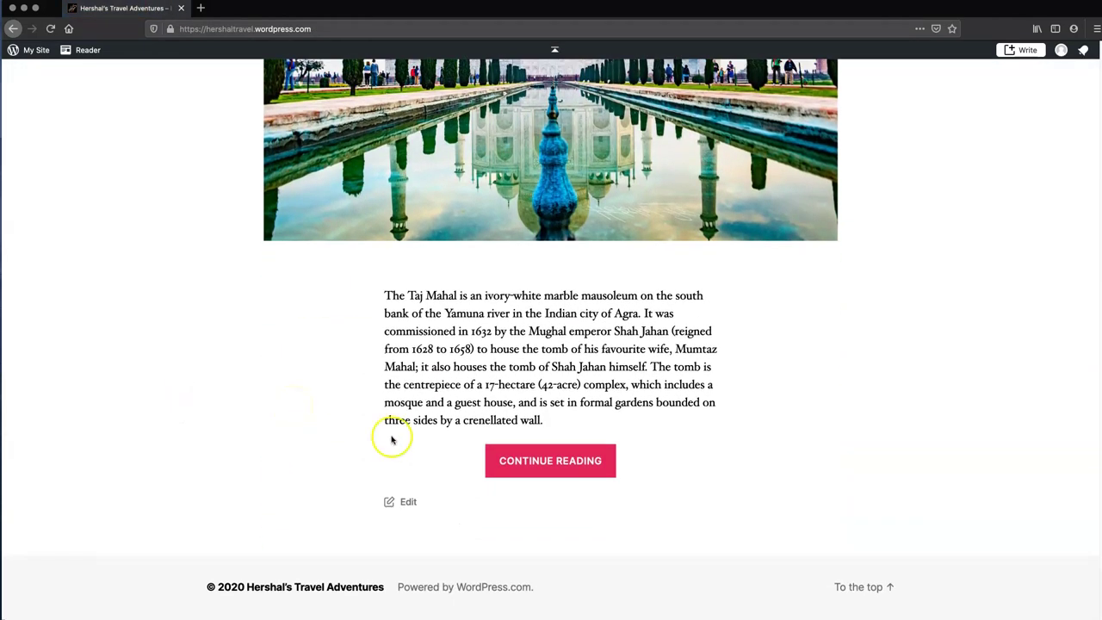
pyautogui.click(580, 462)
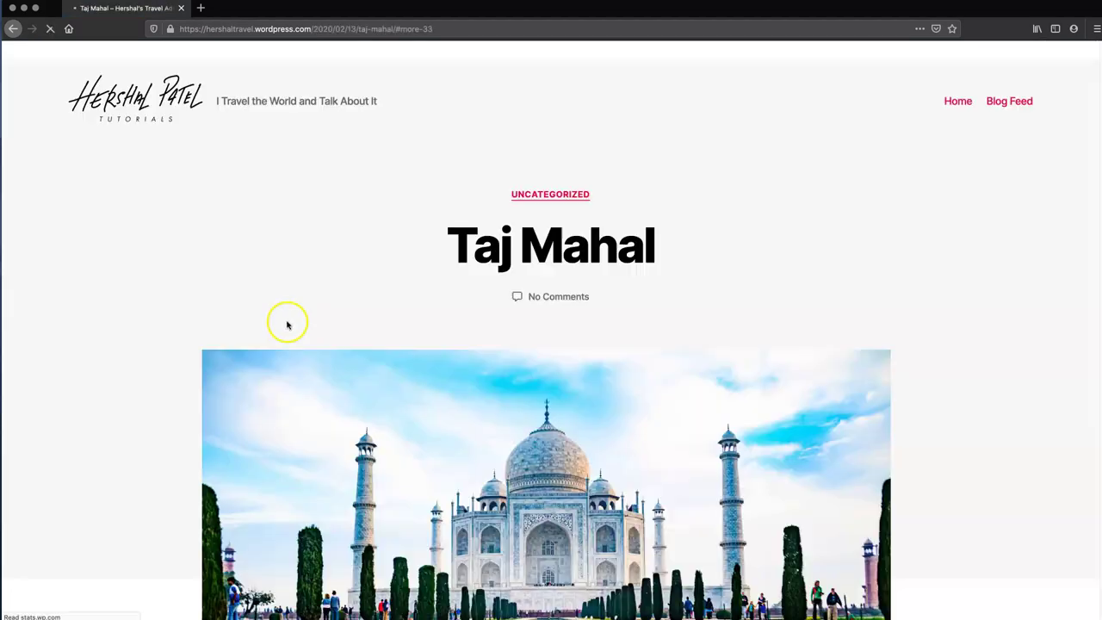
# Step: Look over the full Taj Mahal post, then go to the site's Pages list
pyautogui.scroll(10, 645, 422)
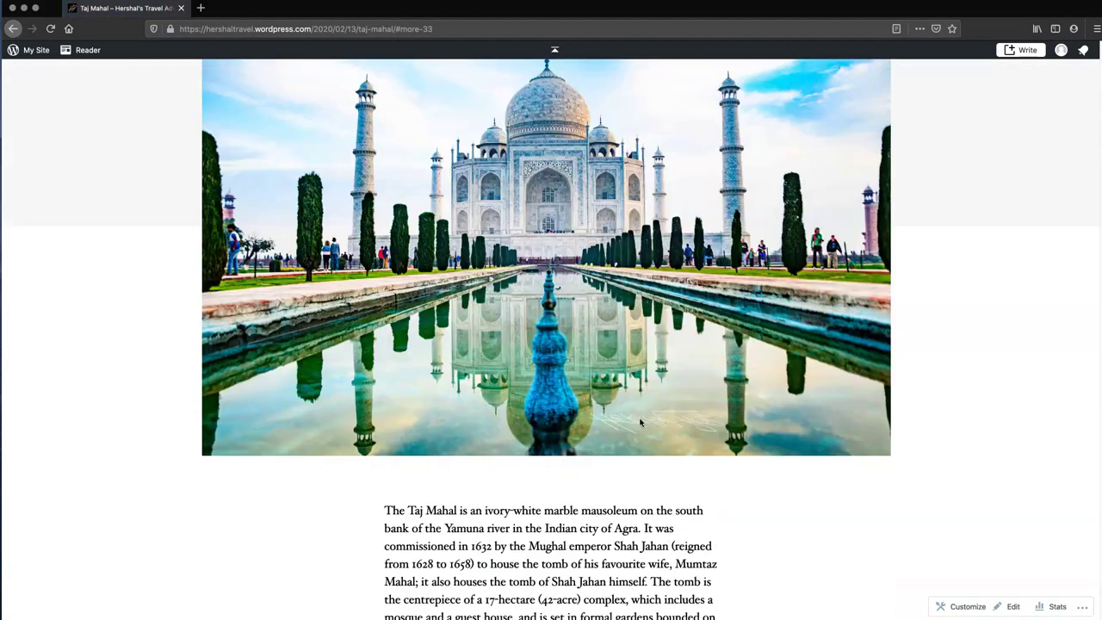
pyautogui.scroll(5, 640, 422)
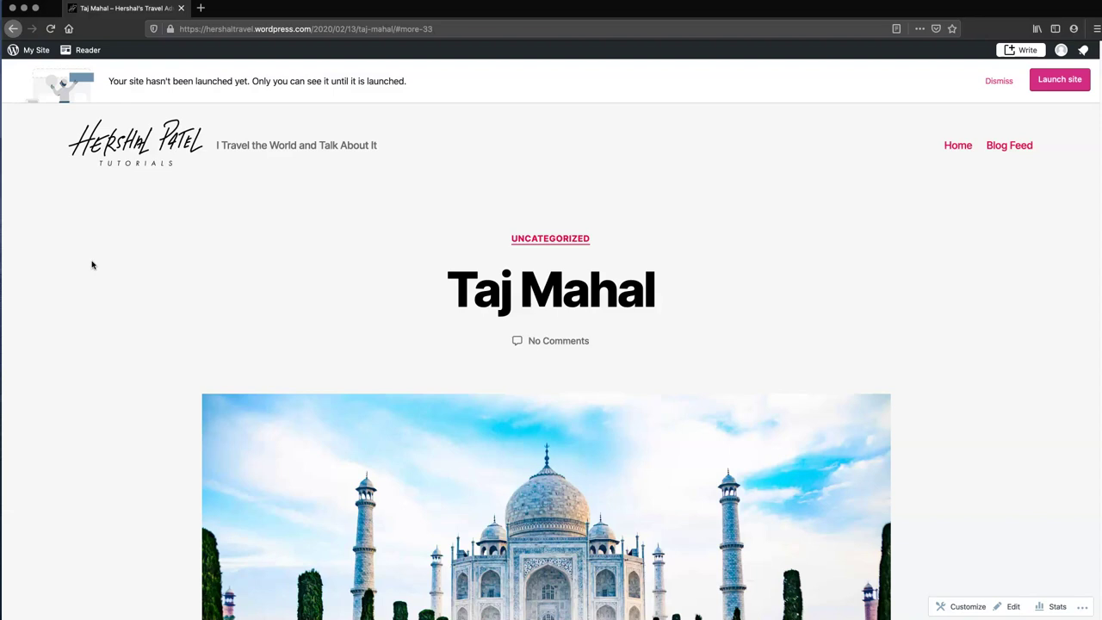
pyautogui.click(29, 49)
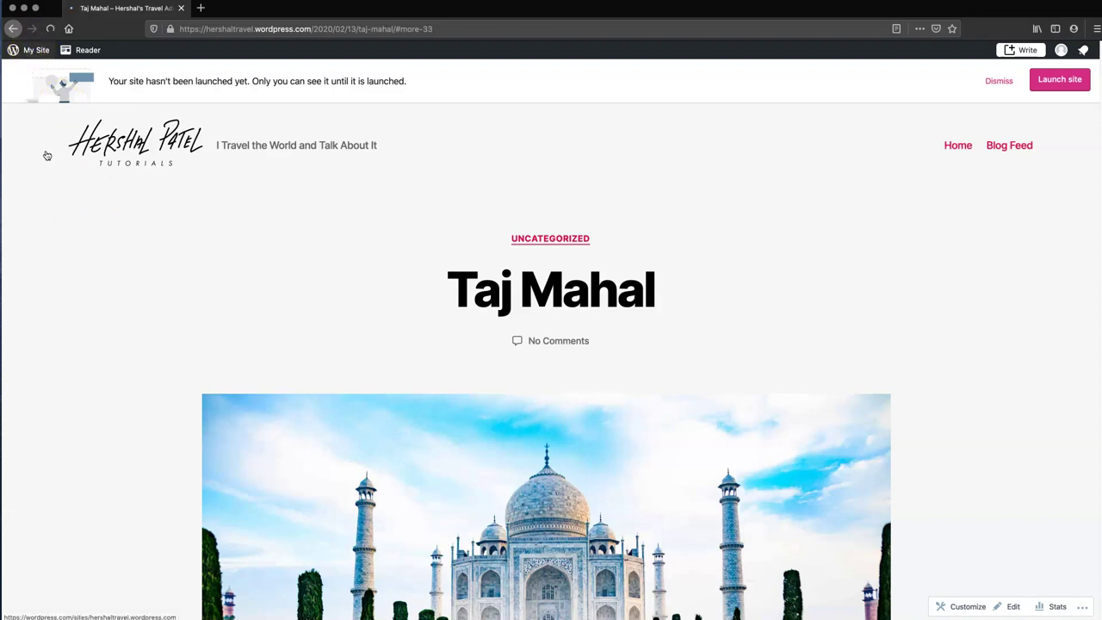
pyautogui.click(43, 249)
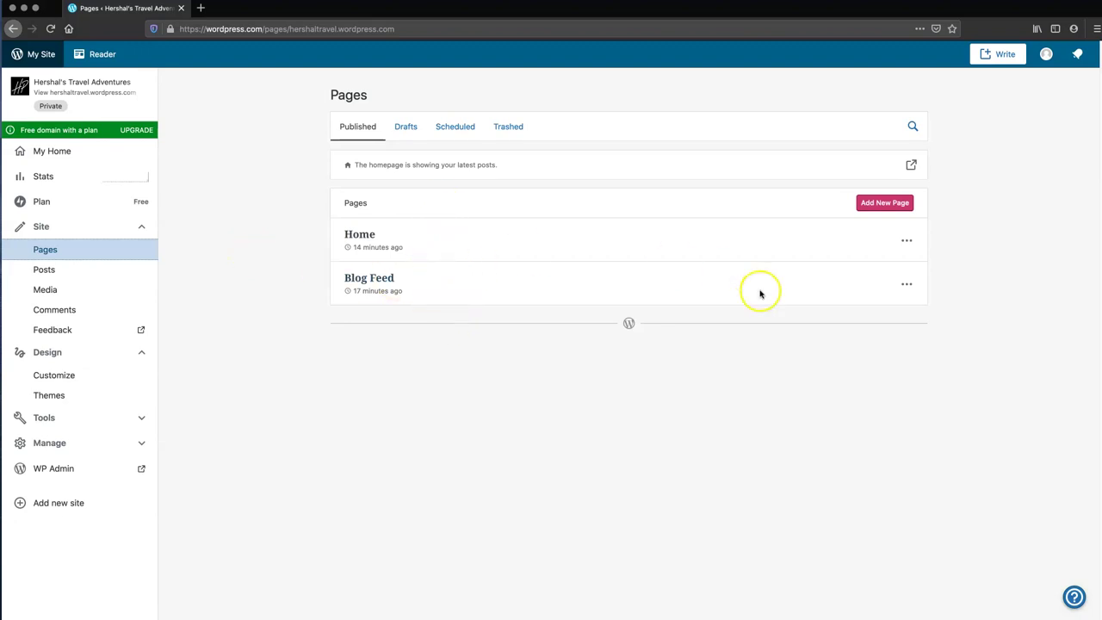
# Step: Move the Home and Blog Feed pages to the trash and add a new page
pyautogui.click(911, 241)
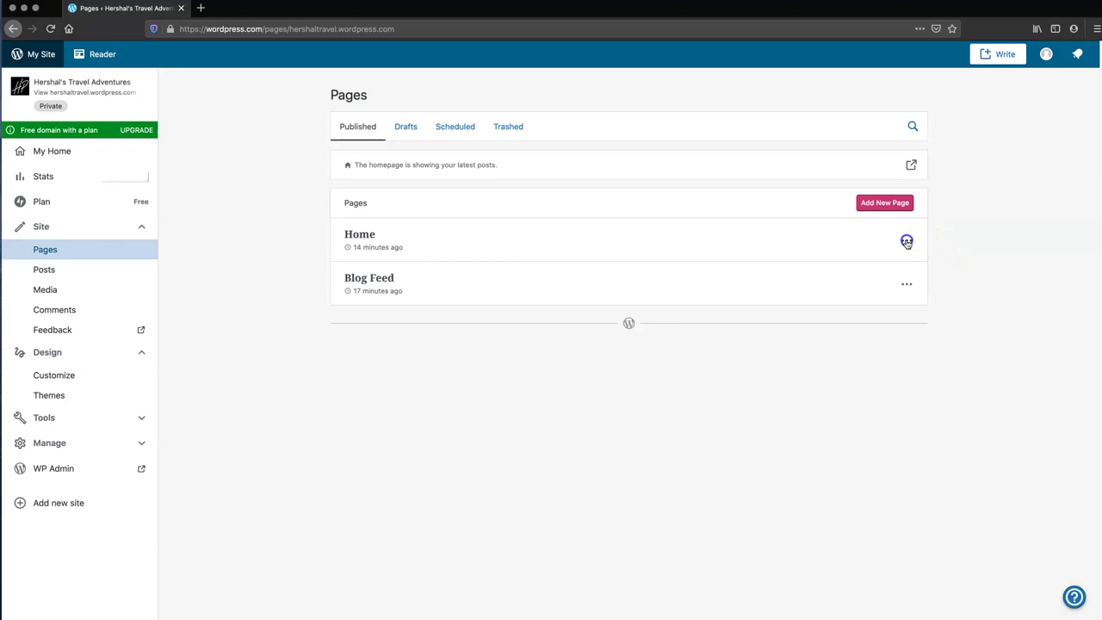
pyautogui.click(849, 374)
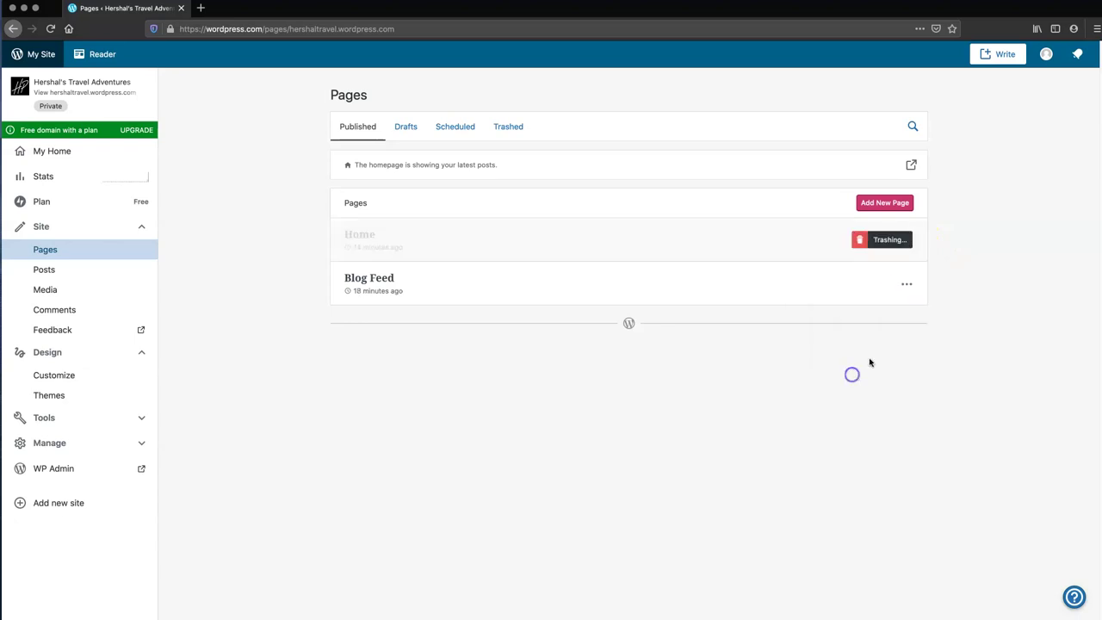
pyautogui.click(904, 286)
pyautogui.click(846, 428)
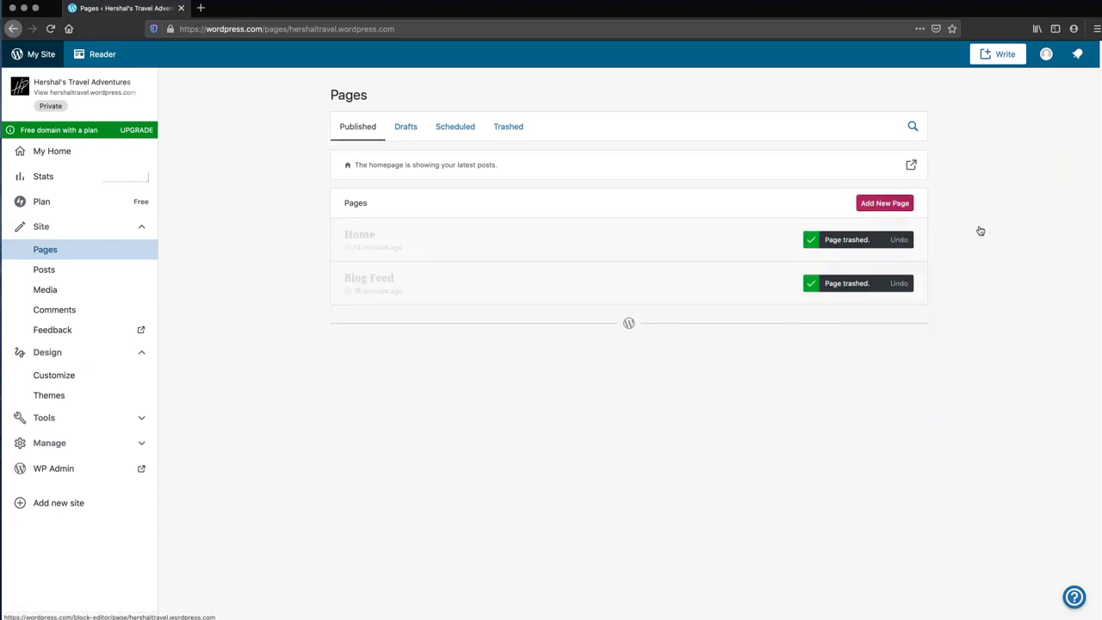
pyautogui.click(972, 287)
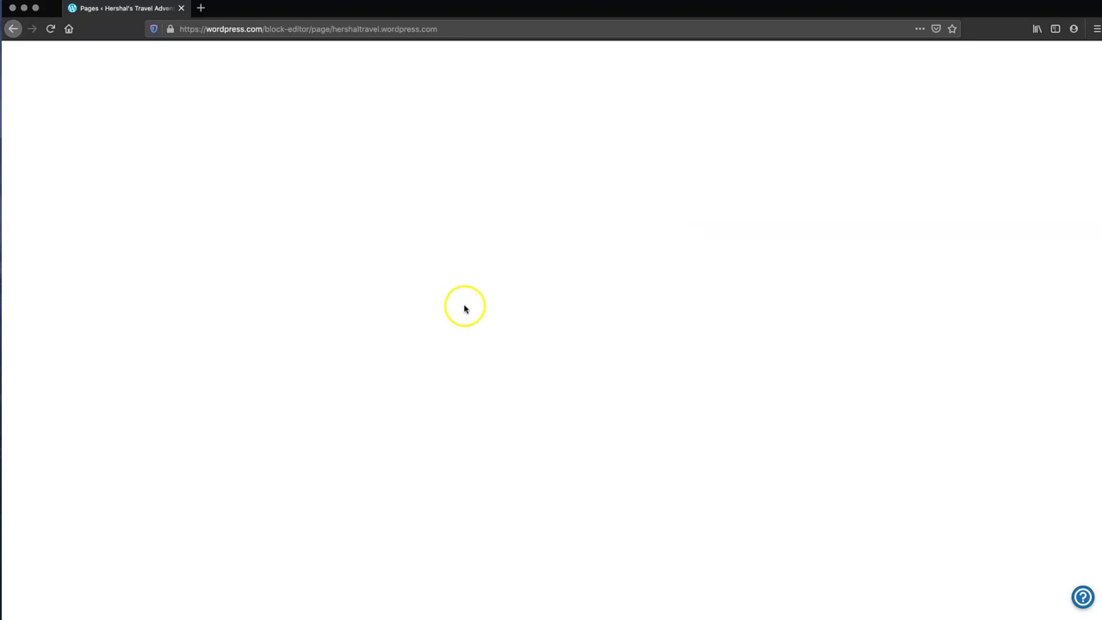
# Step: Title the new page 'About Me' and paste in the bio paragraph
pyautogui.write('A')
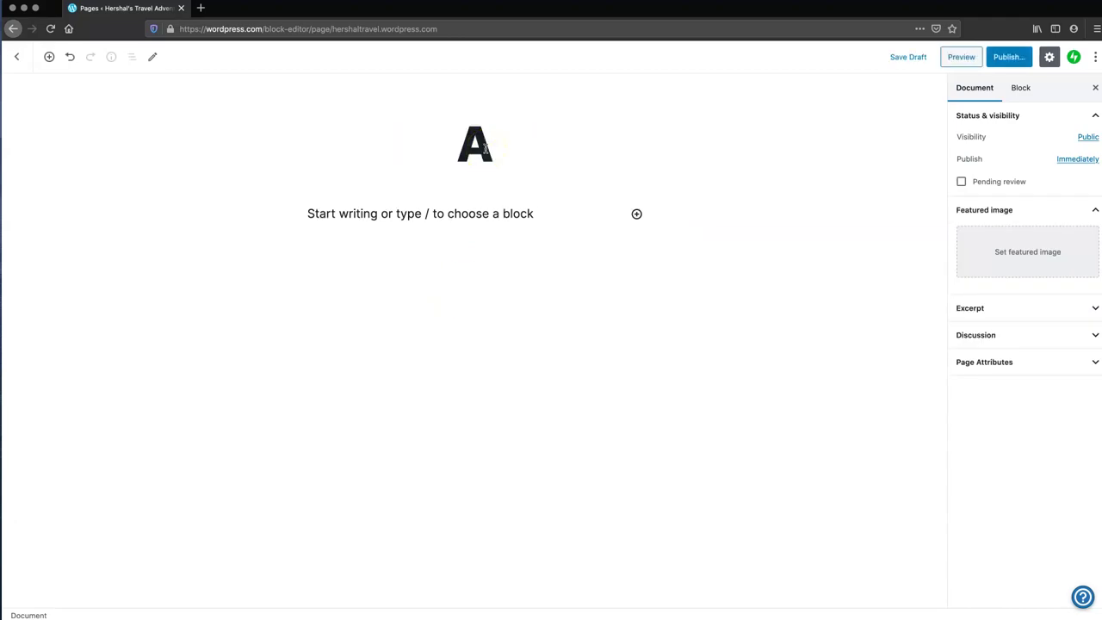
pyautogui.write('bout Me')
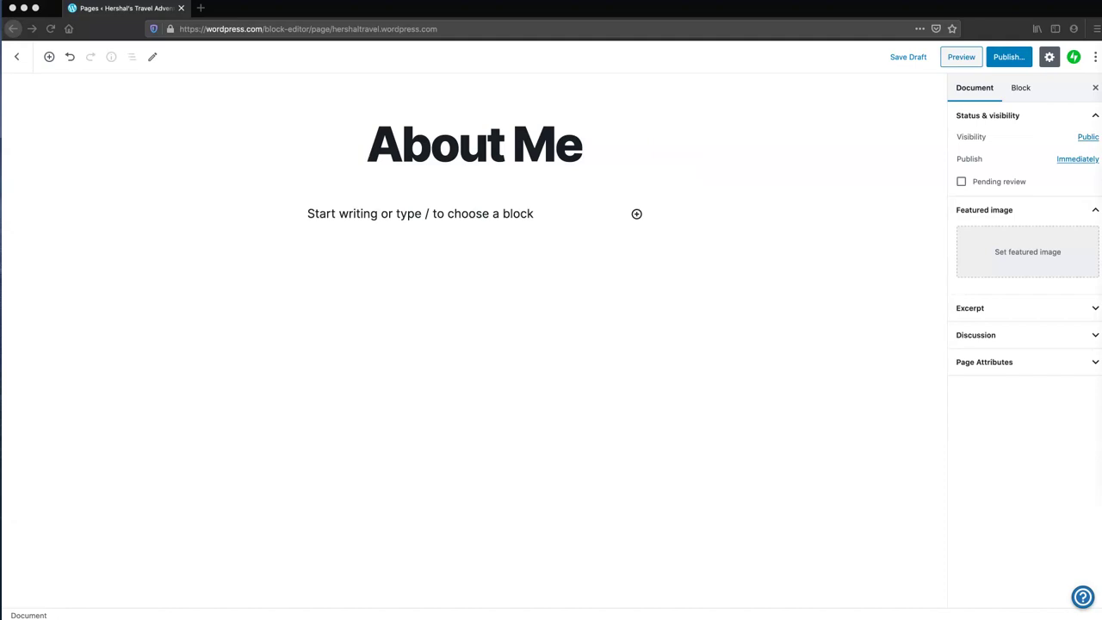
pyautogui.click(443, 218)
pyautogui.write("Hi! I'm Hershal. I am a dad to three wonderful children, and husband to the most amazing woman I've ever known. I have a ton of experience in web advertising, web and graphic design. I love to travel and collect memories of the places I go. This is my blog where I hope to share those experiences. Enjoy!")
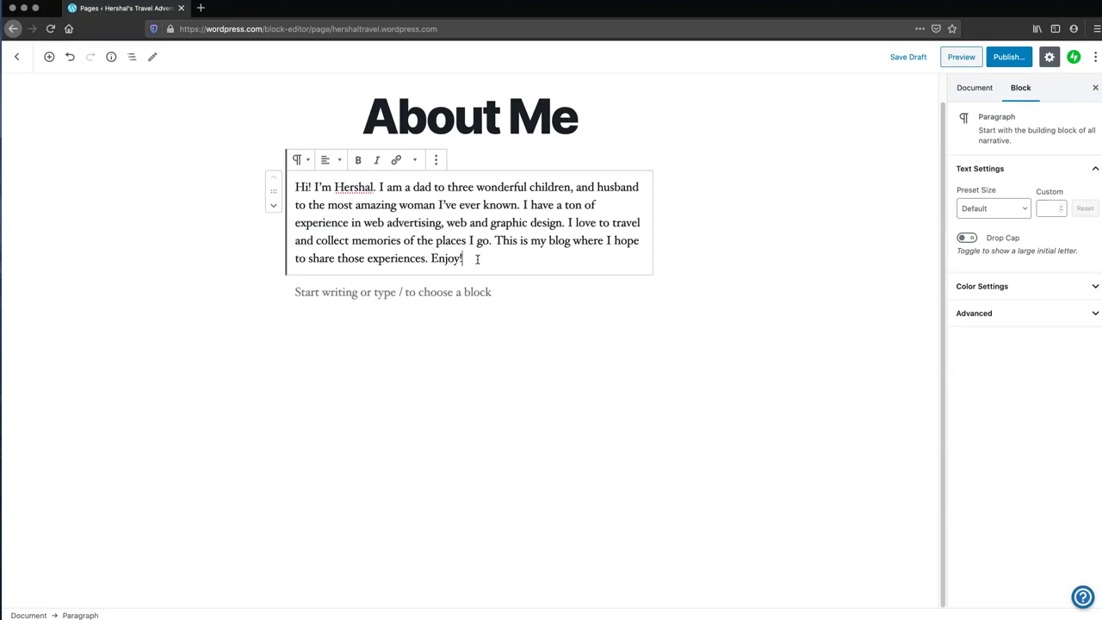
pyautogui.press('Return')
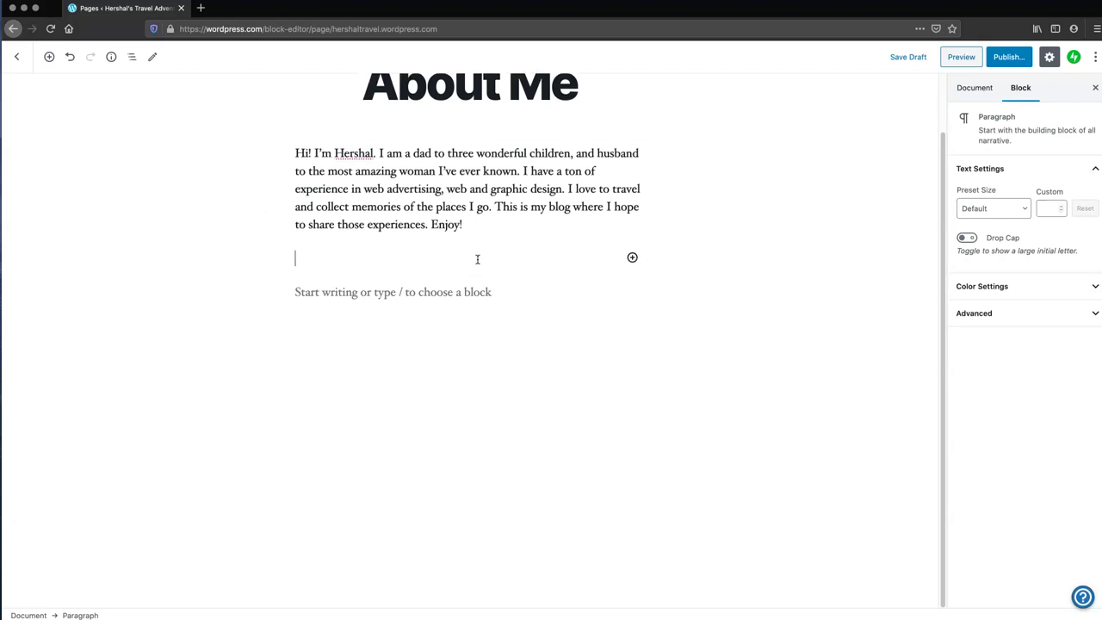
# Step: Add an Image block below the bio holding the hp-photo.jpg portrait
pyautogui.click(632, 258)
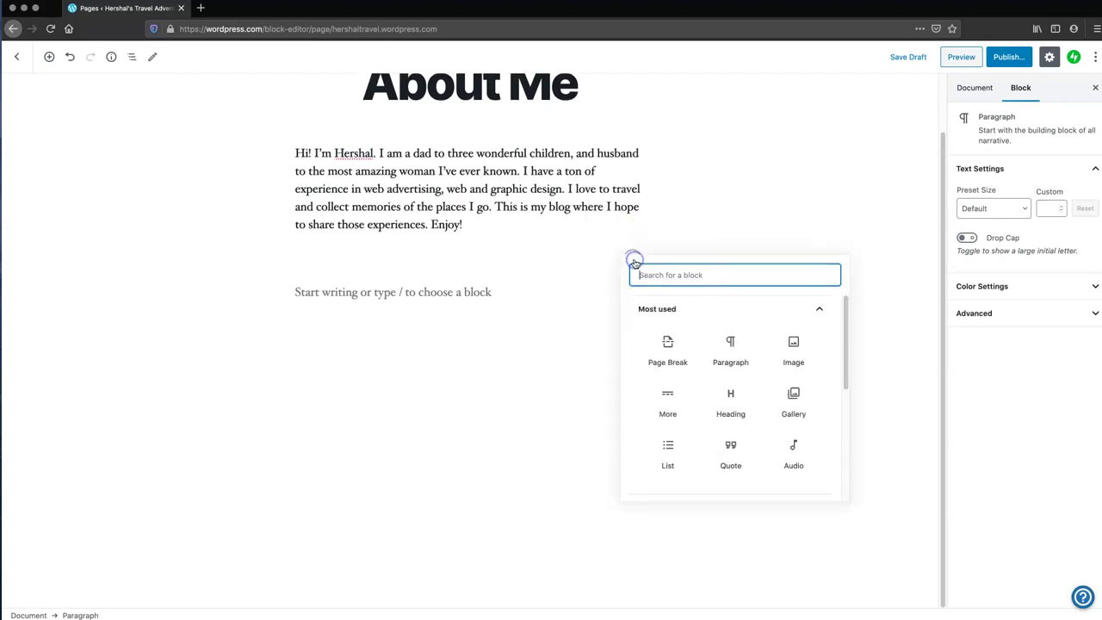
pyautogui.click(774, 341)
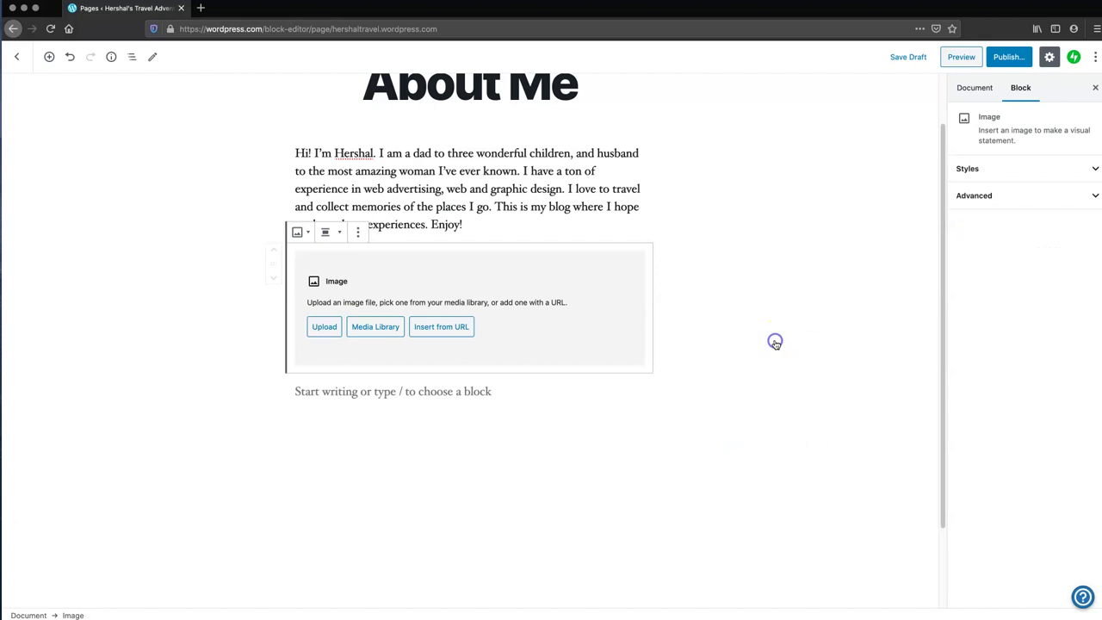
pyautogui.moveTo(268, 17); pyautogui.dragTo(363, 18)
pyautogui.click(47, 379)
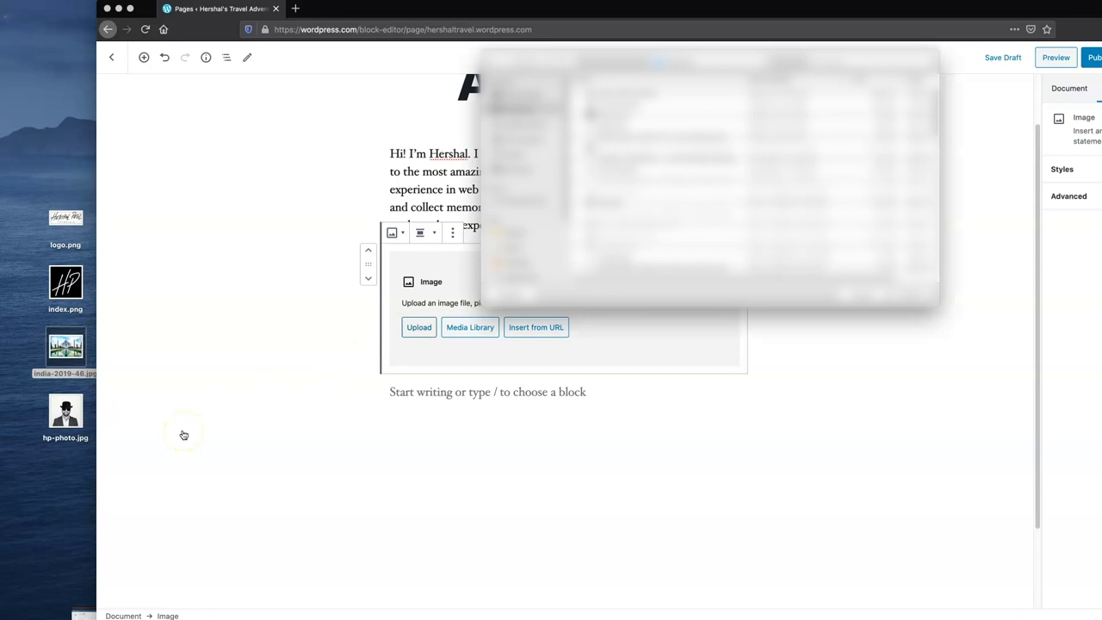
pyautogui.doubleClick(611, 107)
pyautogui.moveTo(602, 17); pyautogui.dragTo(485, 17)
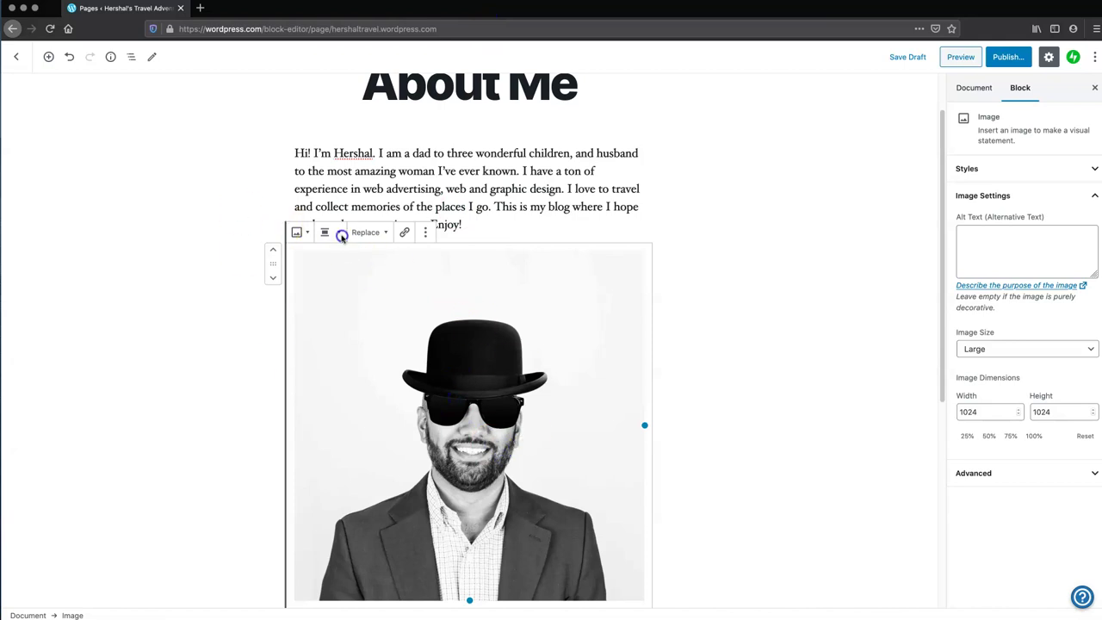
# Step: Review the About Me page layout and start publishing it
pyautogui.click(246, 158)
pyautogui.click(482, 356)
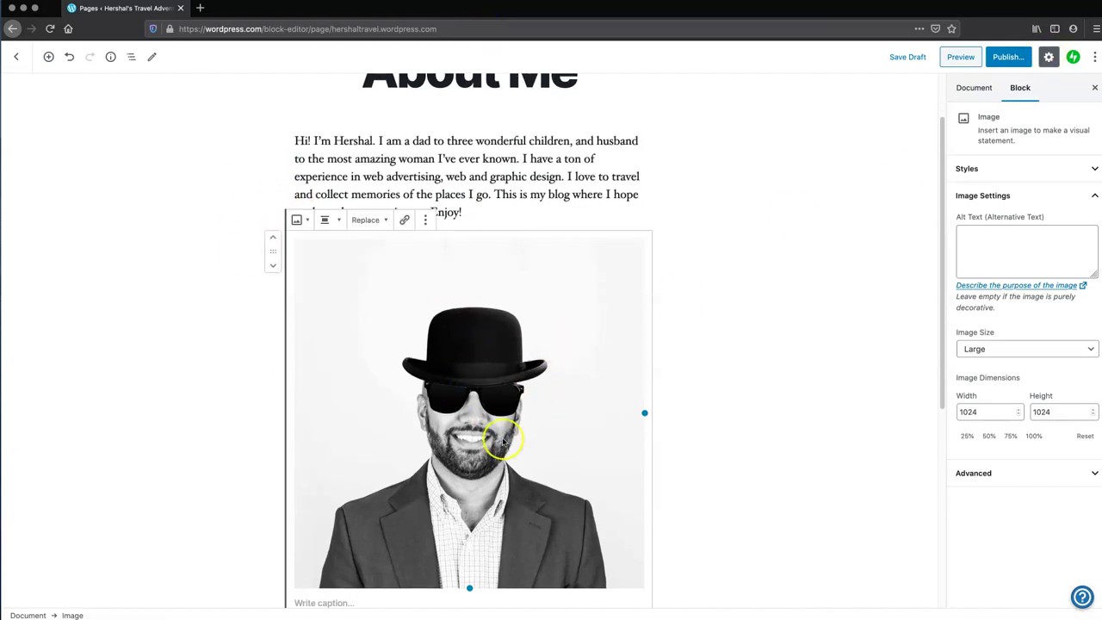
pyautogui.scroll(-4, 517, 423)
pyautogui.scroll(1, 514, 428)
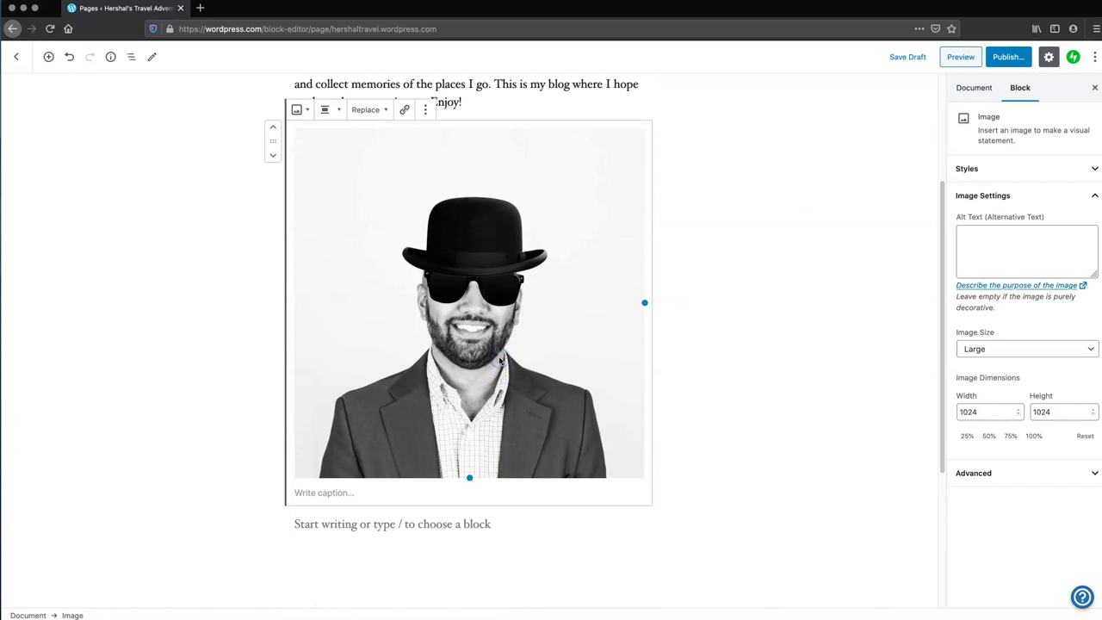
pyautogui.click(1005, 57)
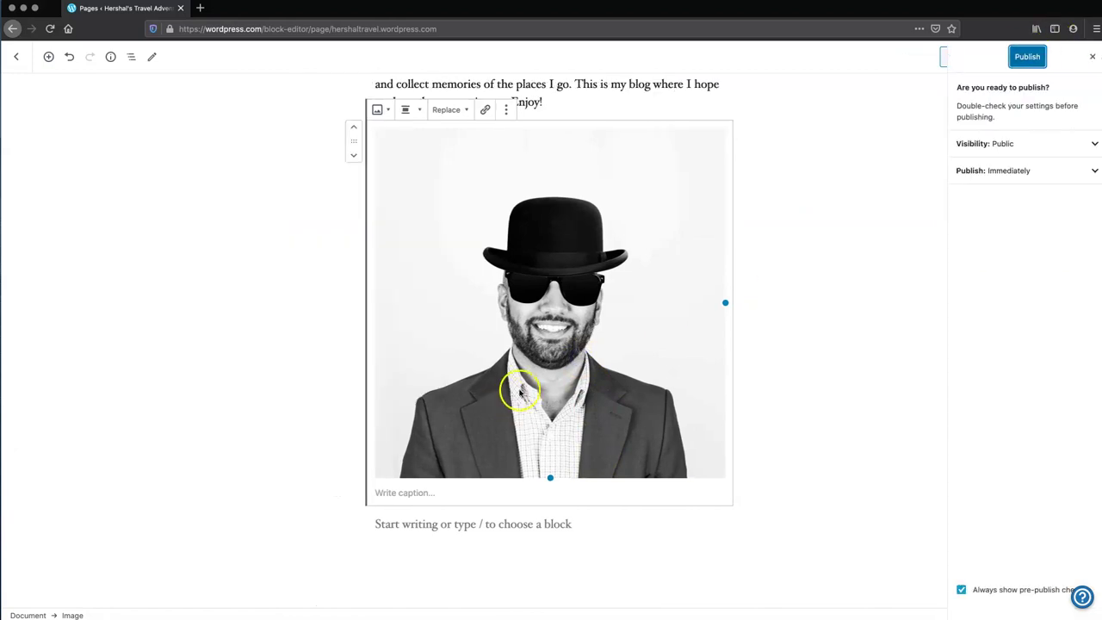
# Step: Publish the About Me page, view it live, then return to My Site
pyautogui.click(1040, 60)
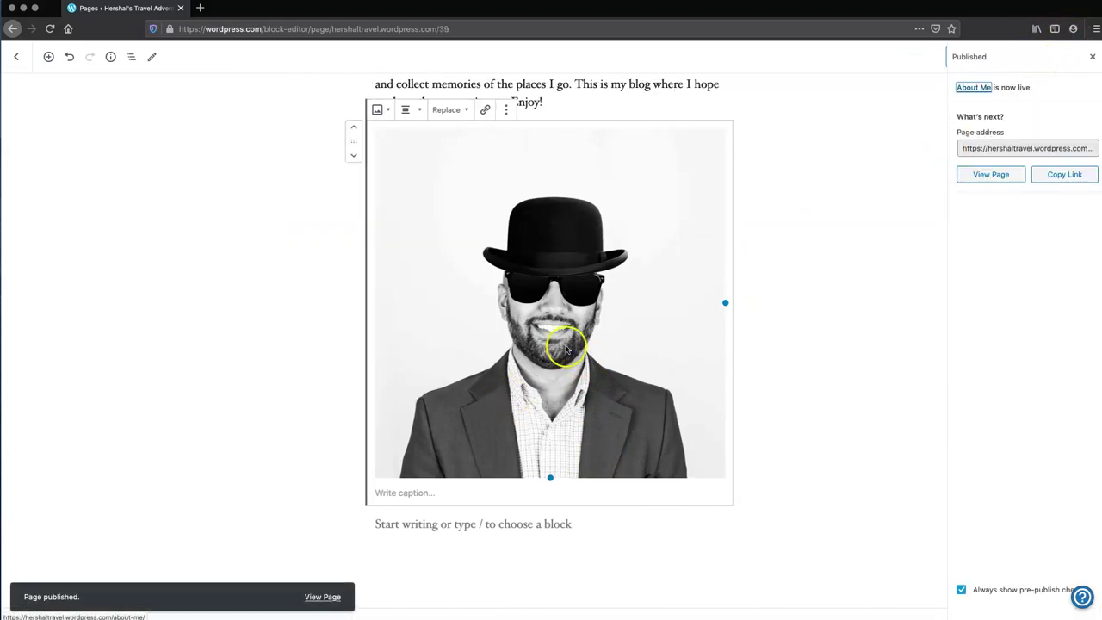
pyautogui.click(991, 175)
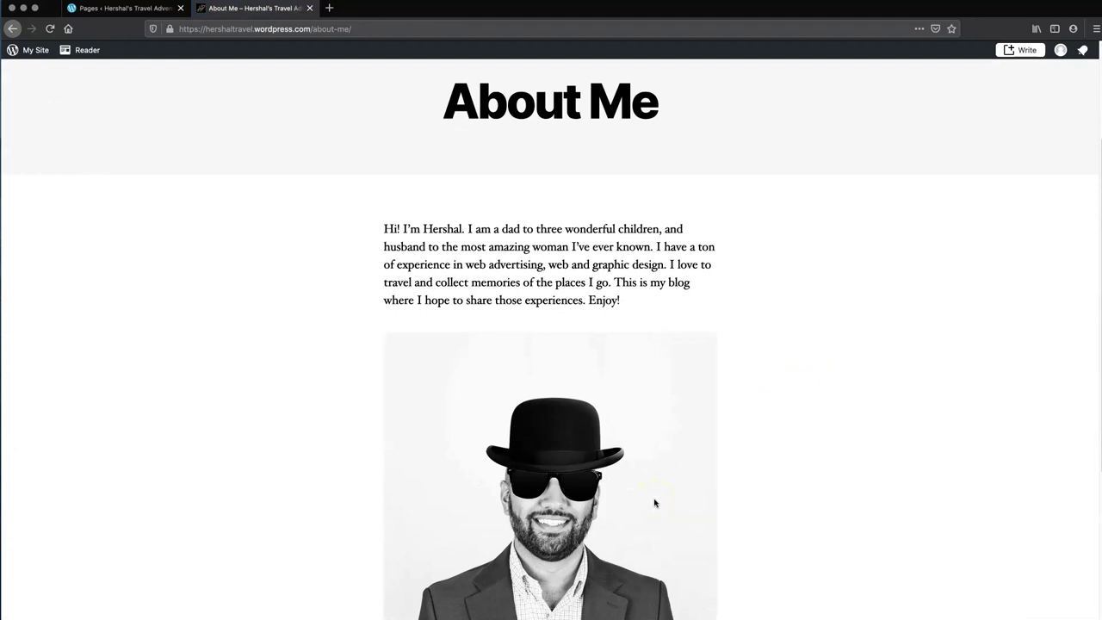
pyautogui.scroll(-5, 654, 496)
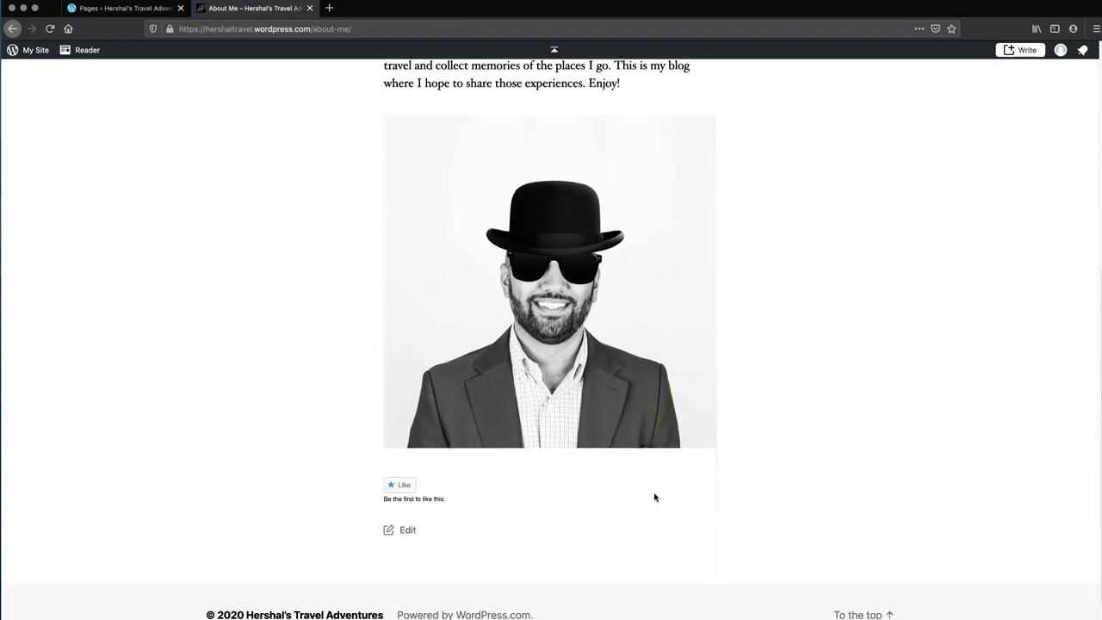
pyautogui.scroll(6, 654, 496)
pyautogui.scroll(2, 654, 496)
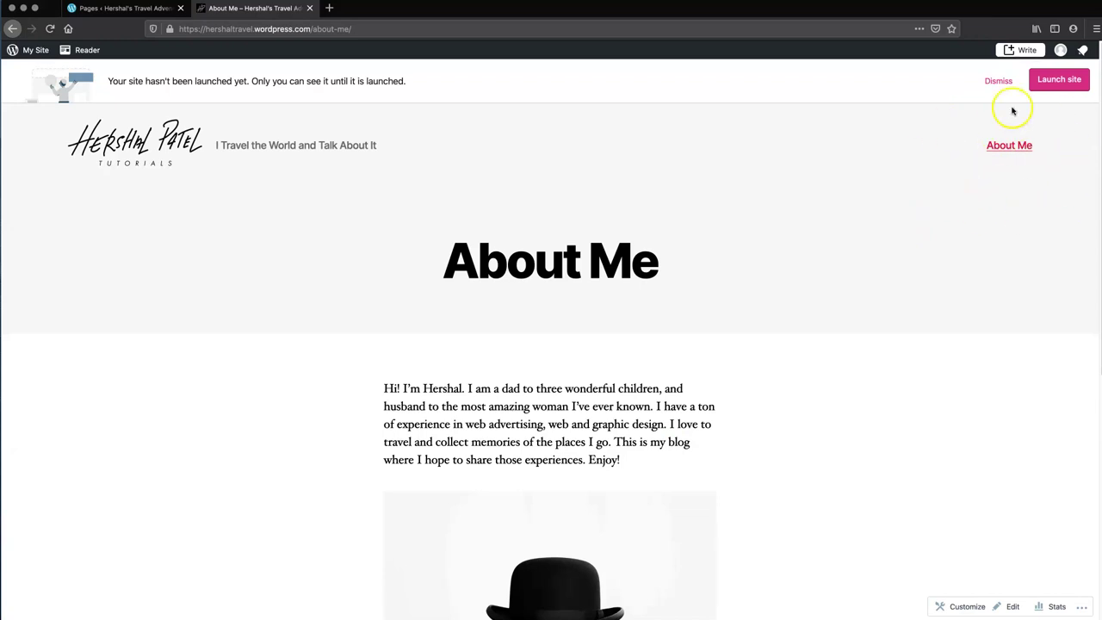
pyautogui.click(22, 50)
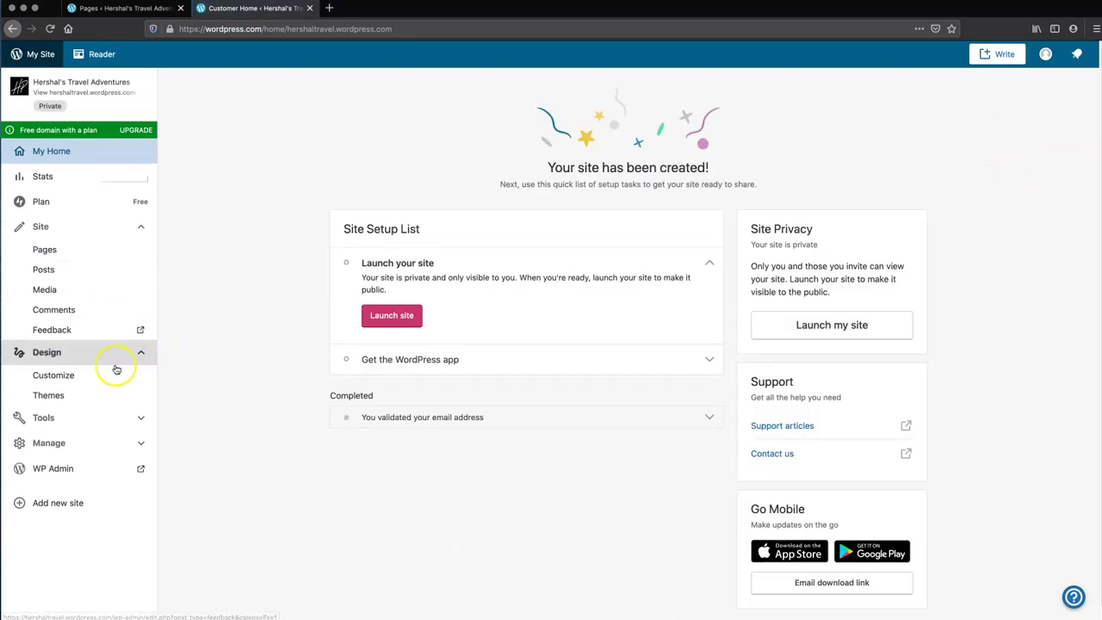
# Step: In the Customizer's Primary menu, delete the (Invalid) items and the Blog Feed item
pyautogui.click(53, 375)
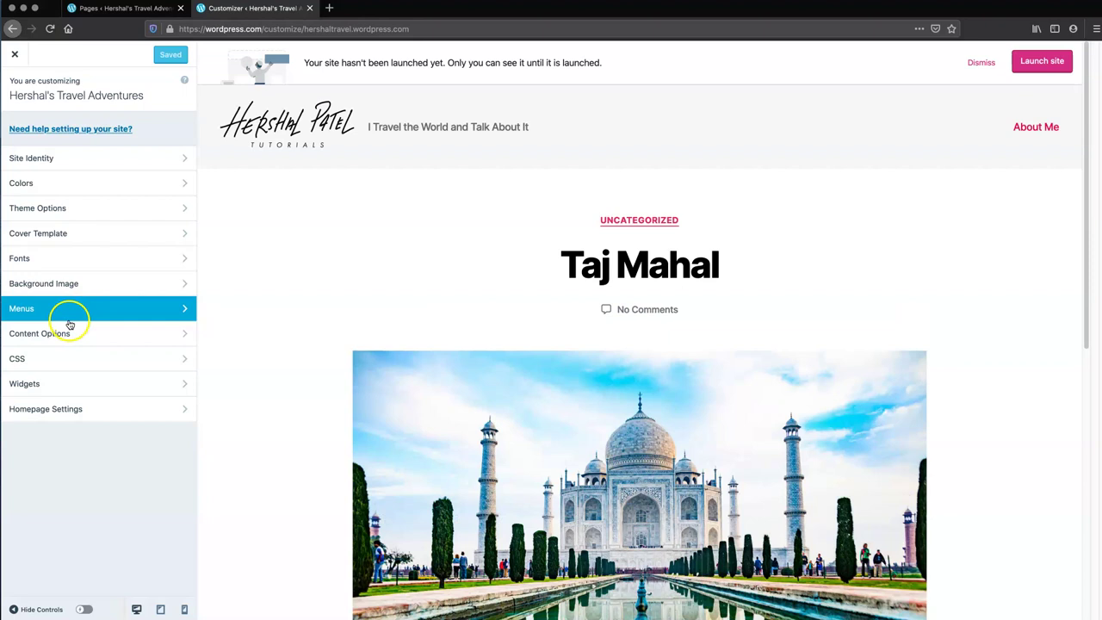
pyautogui.click(75, 318)
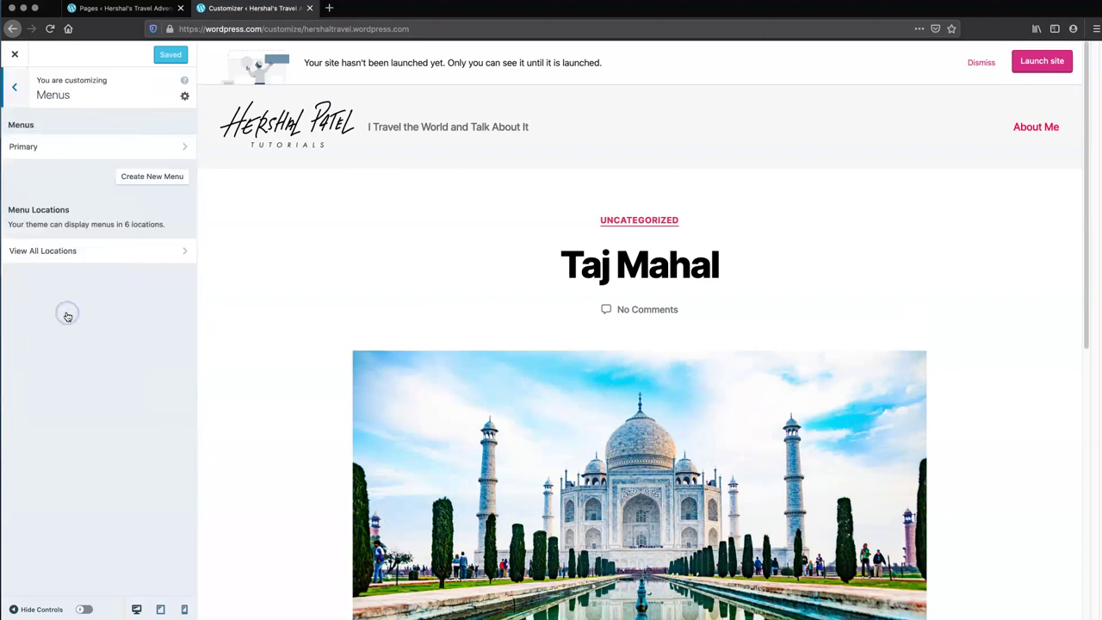
pyautogui.click(123, 147)
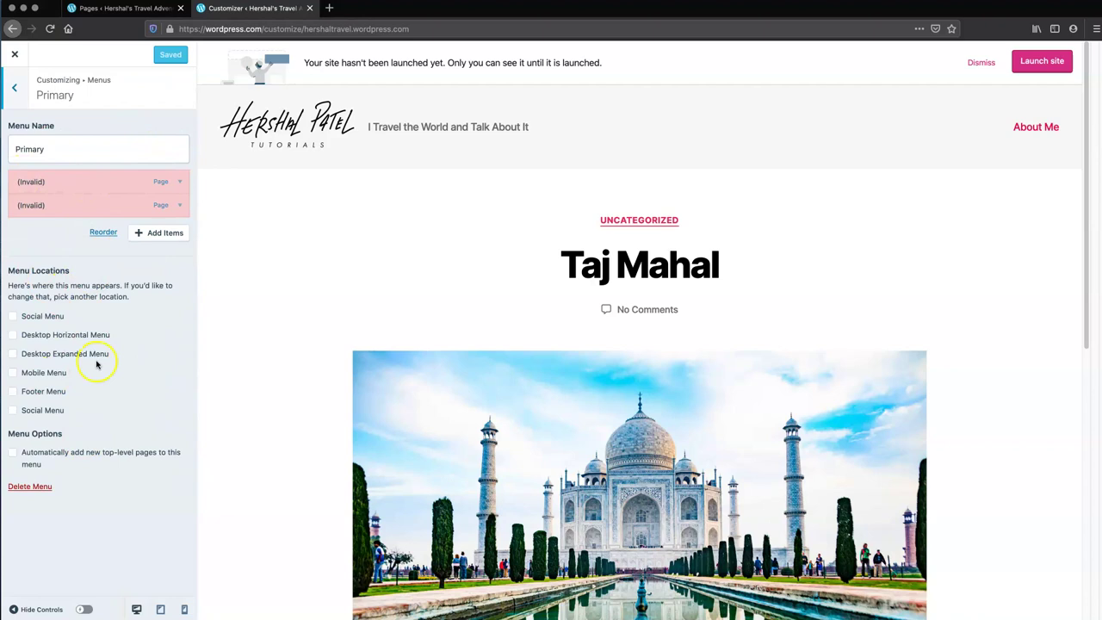
pyautogui.click(180, 184)
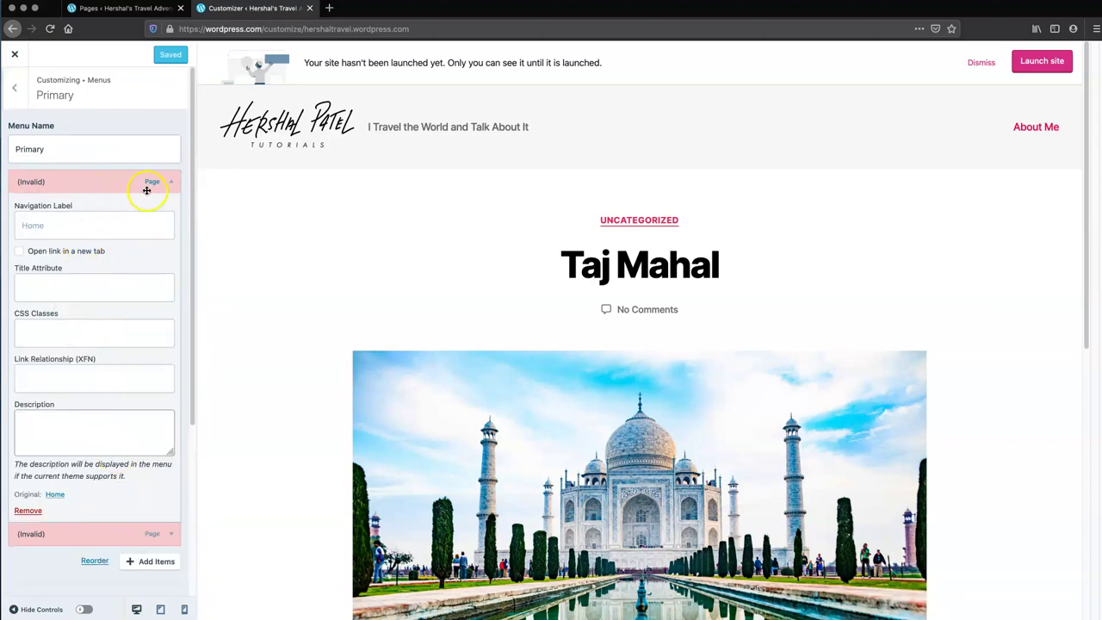
pyautogui.click(117, 181)
pyautogui.click(159, 181)
pyautogui.scroll(-3, 86, 387)
pyautogui.click(32, 410)
pyautogui.click(146, 192)
pyautogui.moveTo(162, 183); pyautogui.dragTo(65, 247)
pyautogui.click(113, 185)
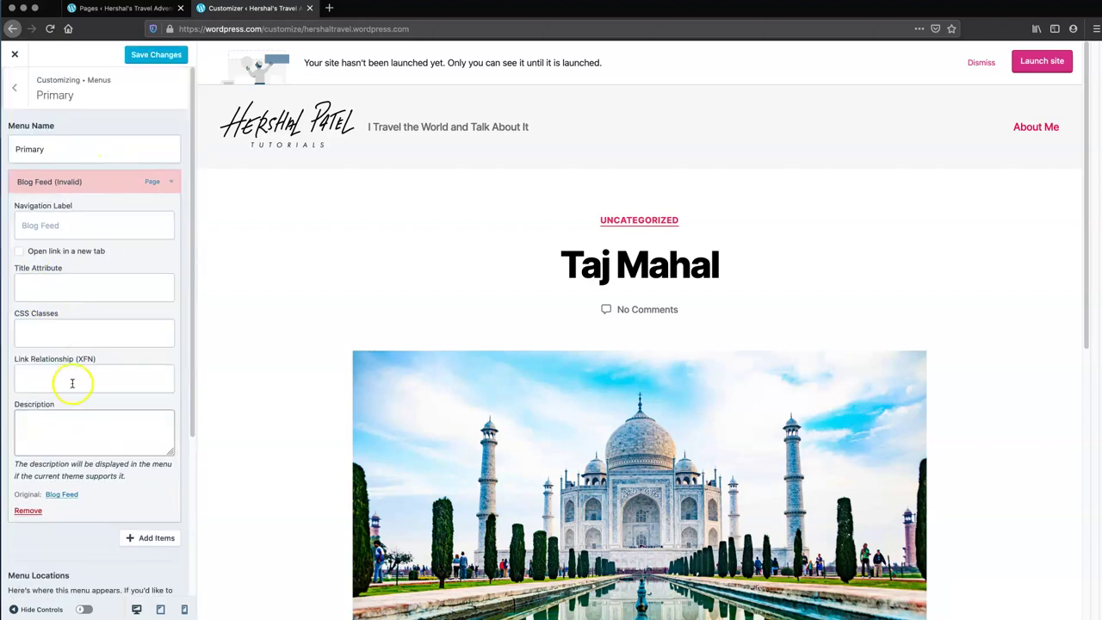
pyautogui.click(27, 512)
# Step: Add Home and About Me to the Primary menu and save it
pyautogui.click(144, 221)
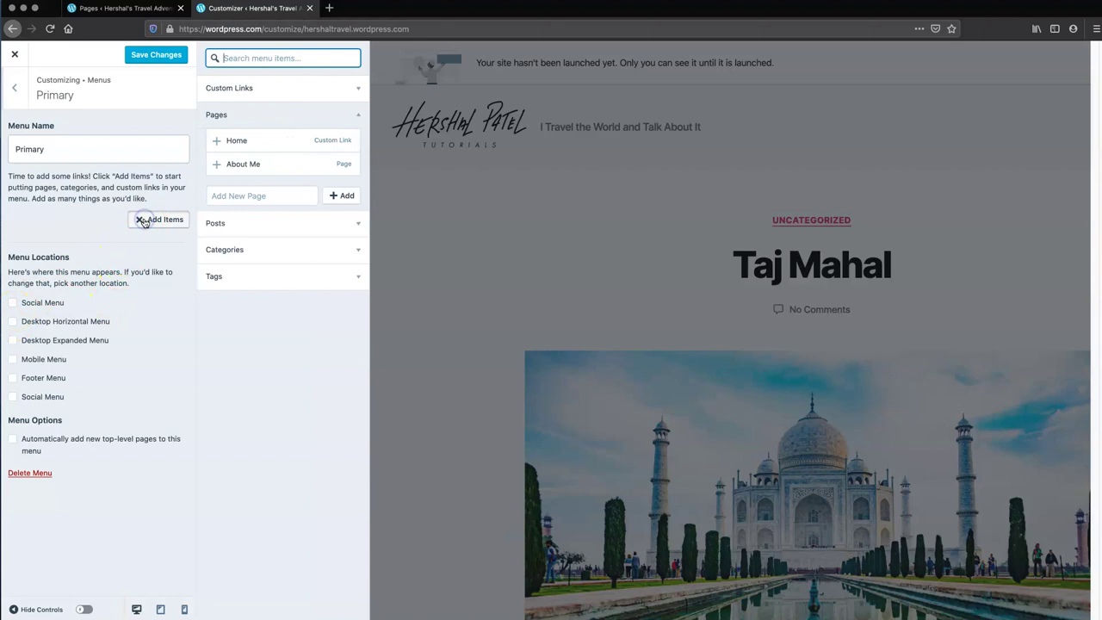
pyautogui.click(220, 145)
pyautogui.click(219, 168)
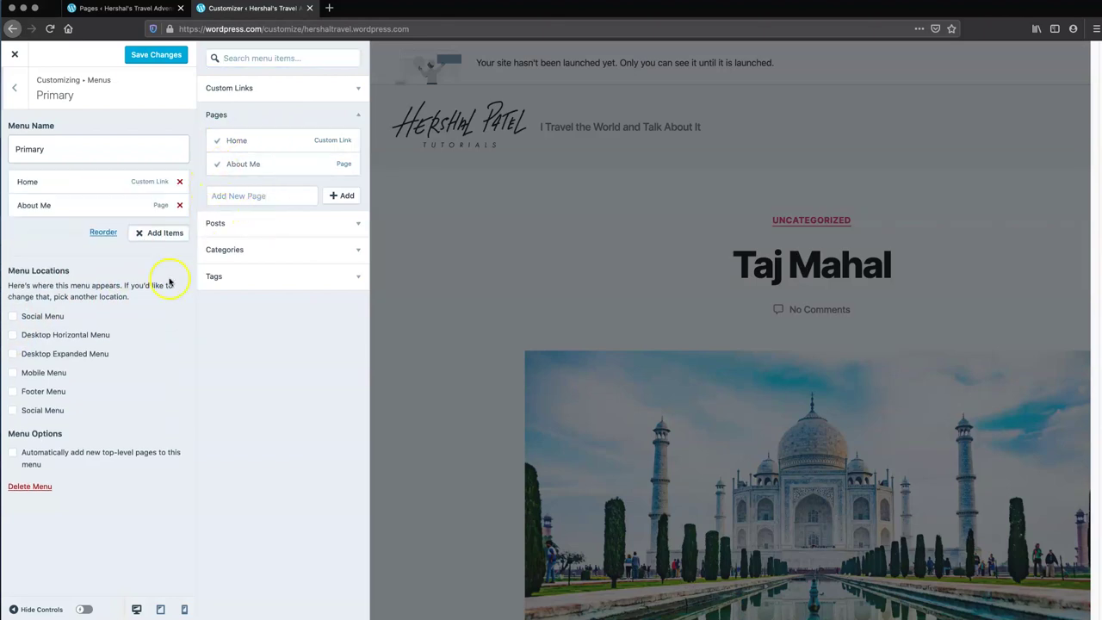
pyautogui.click(139, 54)
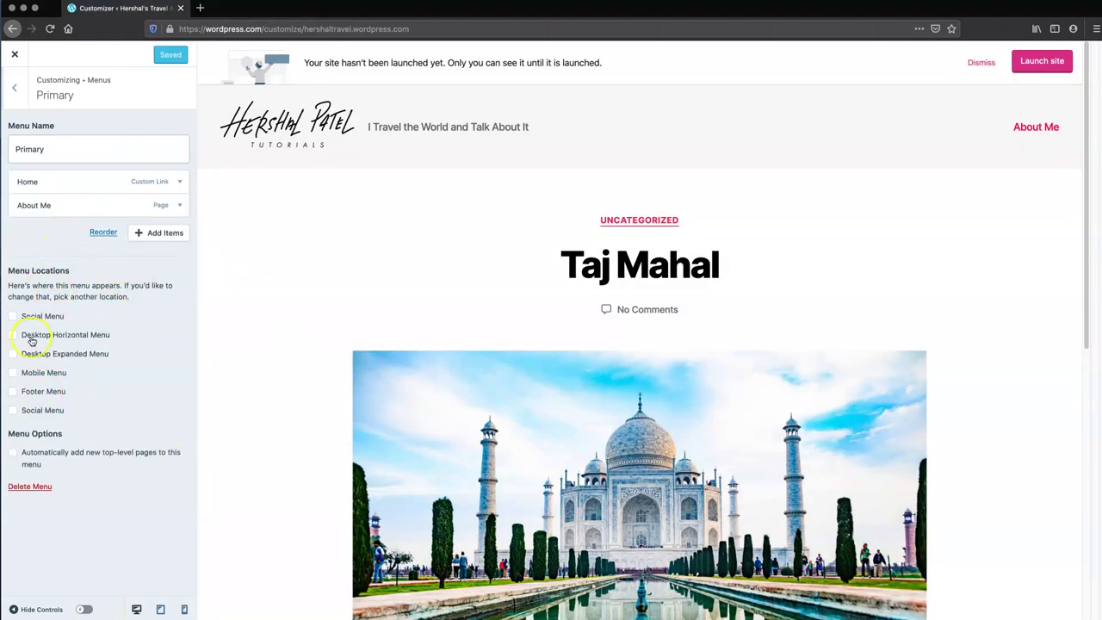
# Step: Assign the menu to Desktop Horizontal Menu and Mobile Menu, save, and close the Customizer
pyautogui.click(37, 339)
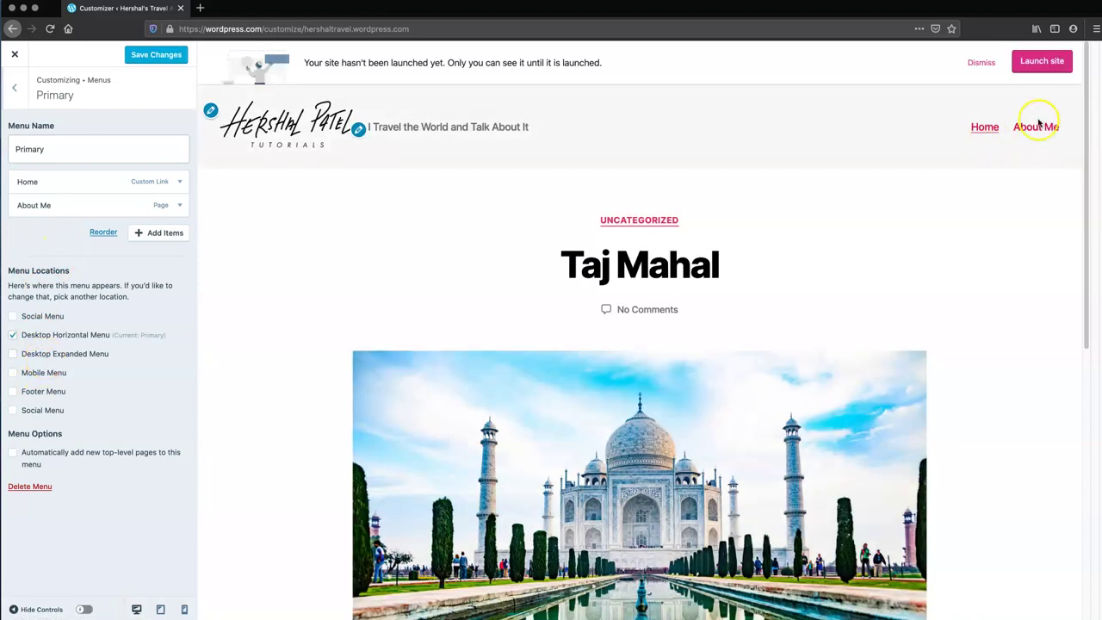
pyautogui.click(46, 374)
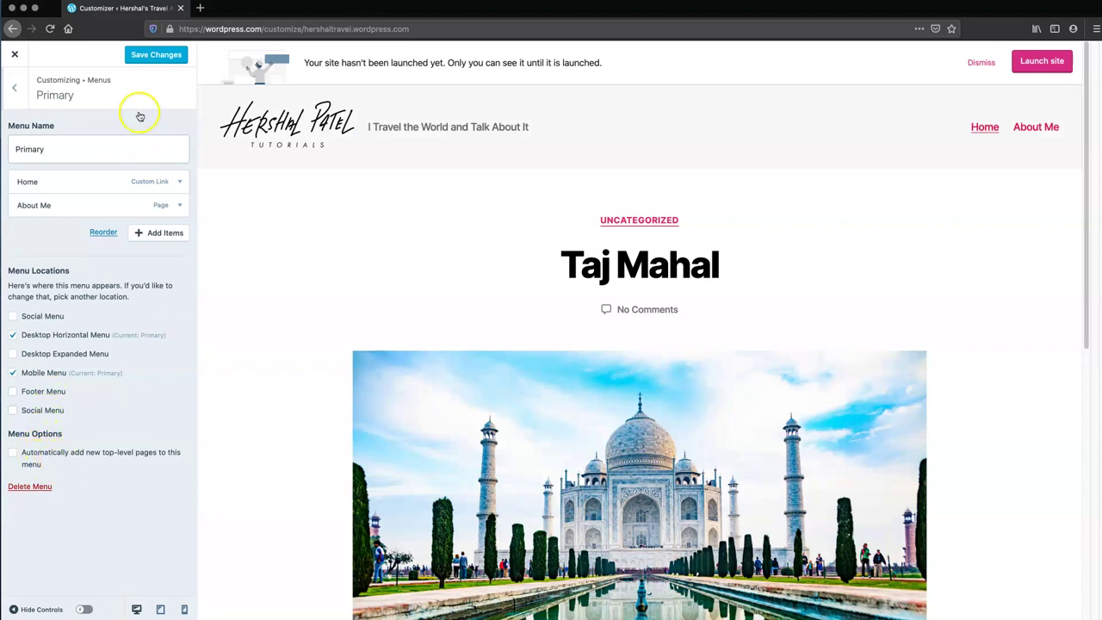
pyautogui.click(150, 58)
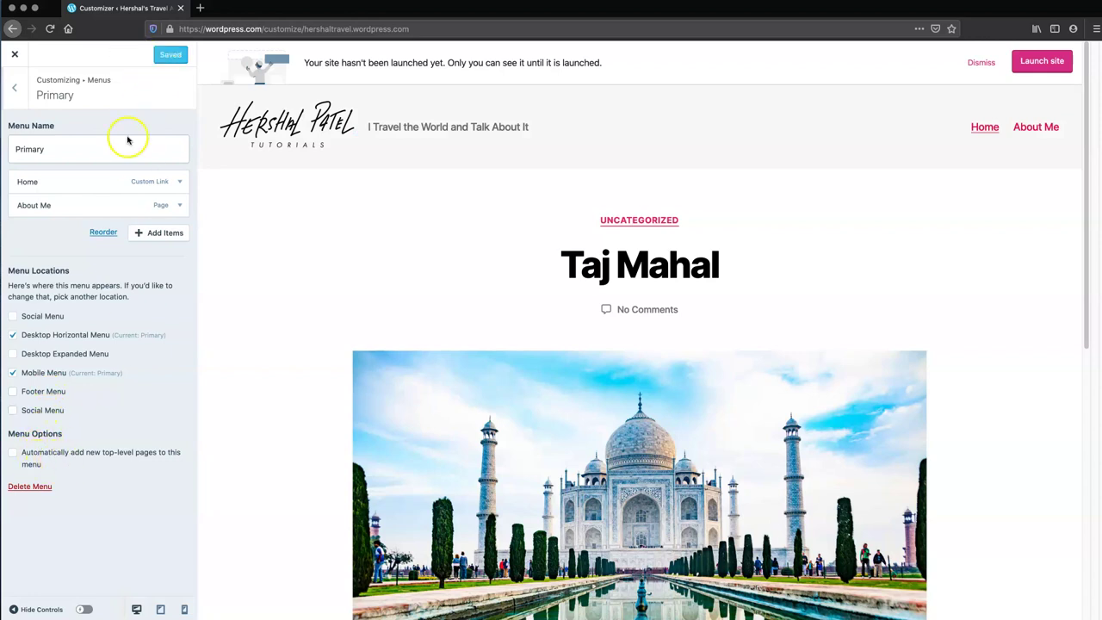
pyautogui.click(15, 87)
pyautogui.scroll(-5, 885, 438)
pyautogui.scroll(5, 885, 437)
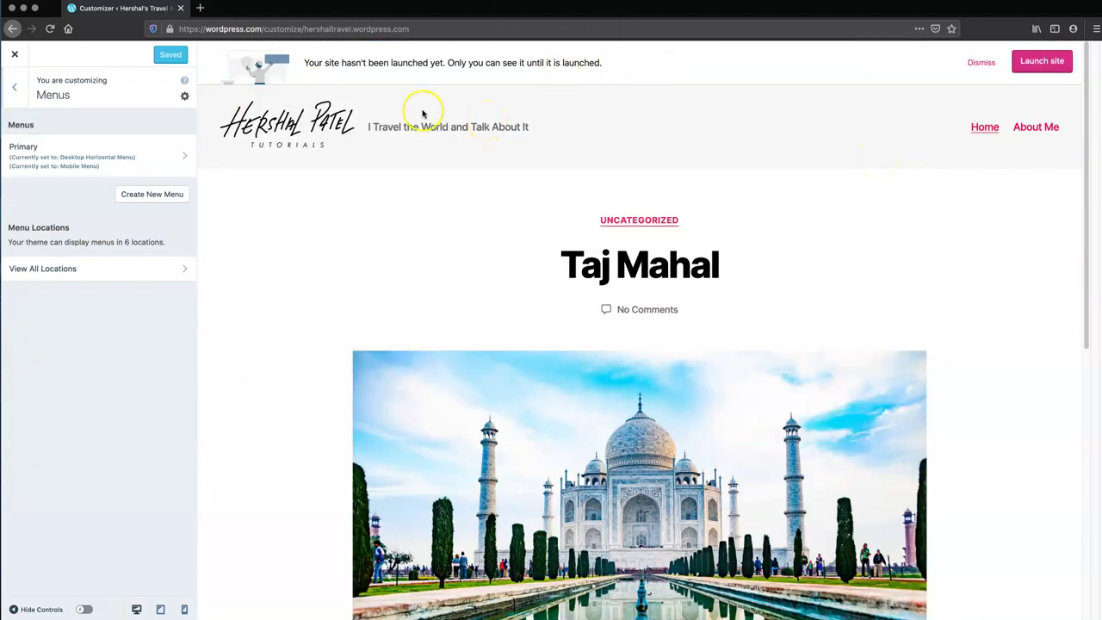
pyautogui.click(15, 54)
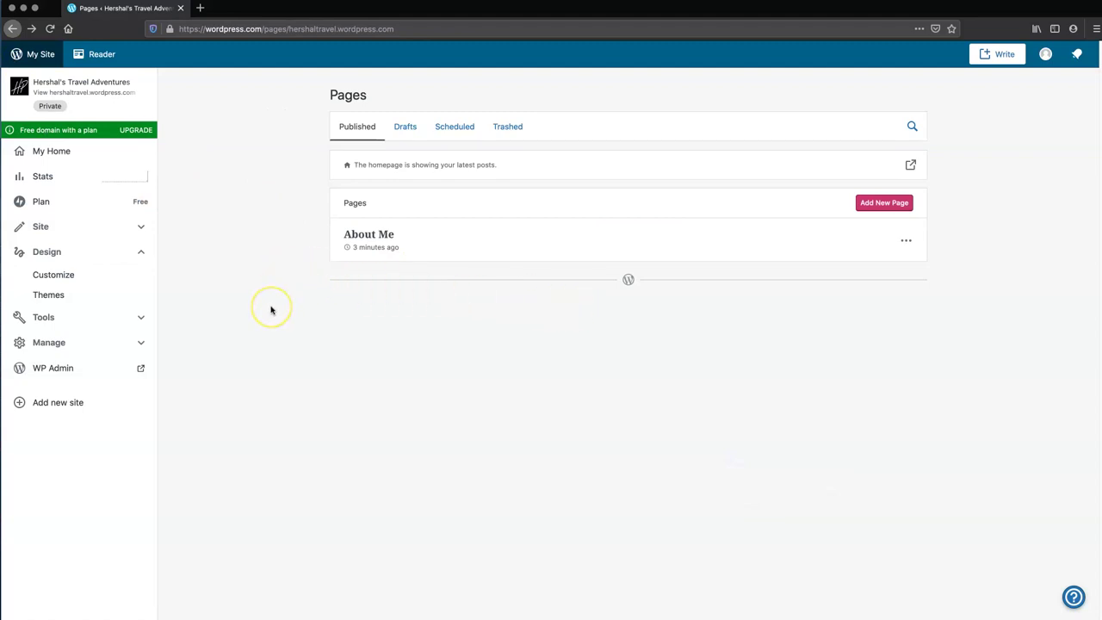
# Step: Launch the site publicly, skipping the domain purchase and keeping the free site
pyautogui.click(98, 88)
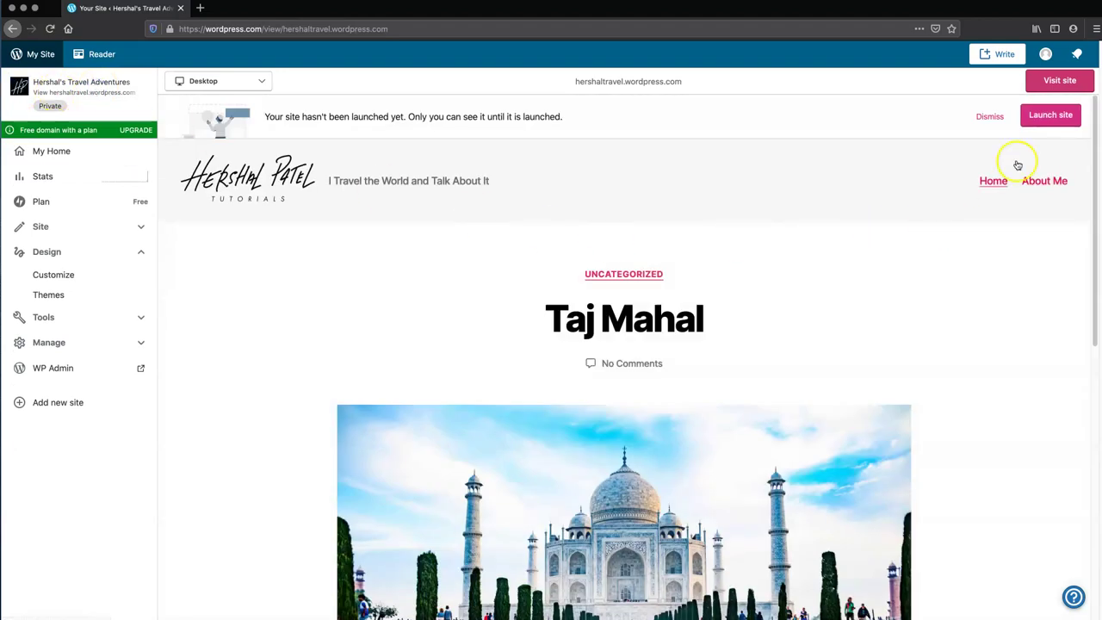
pyautogui.click(1050, 115)
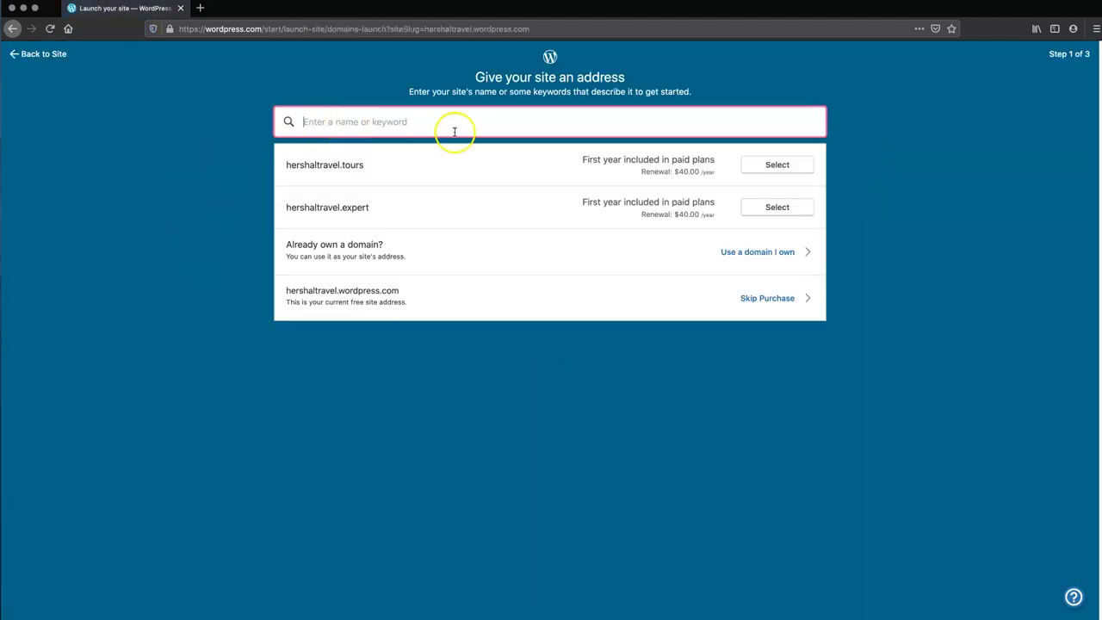
pyautogui.click(765, 298)
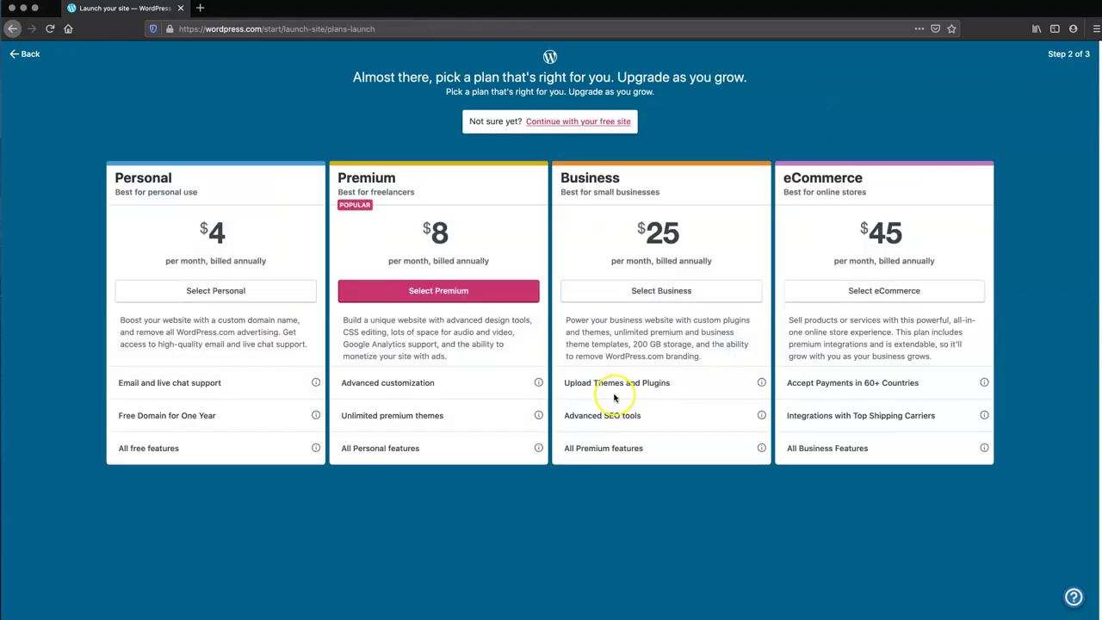
pyautogui.click(610, 122)
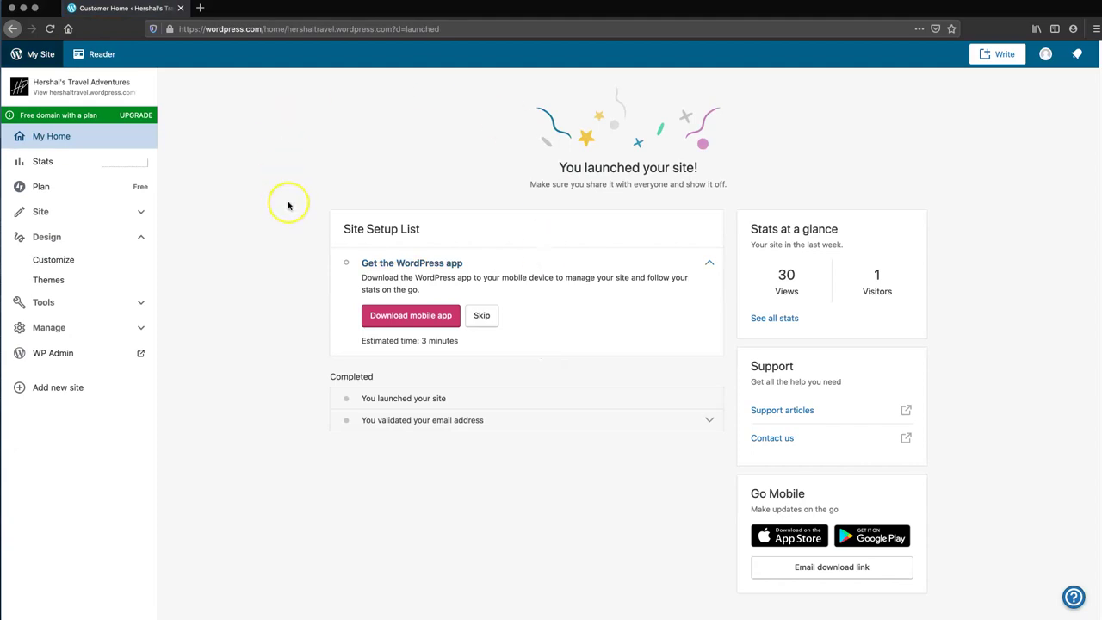
# Step: Copy the site address and load hershaltravel.wordpress.com in the browser
pyautogui.click(41, 83)
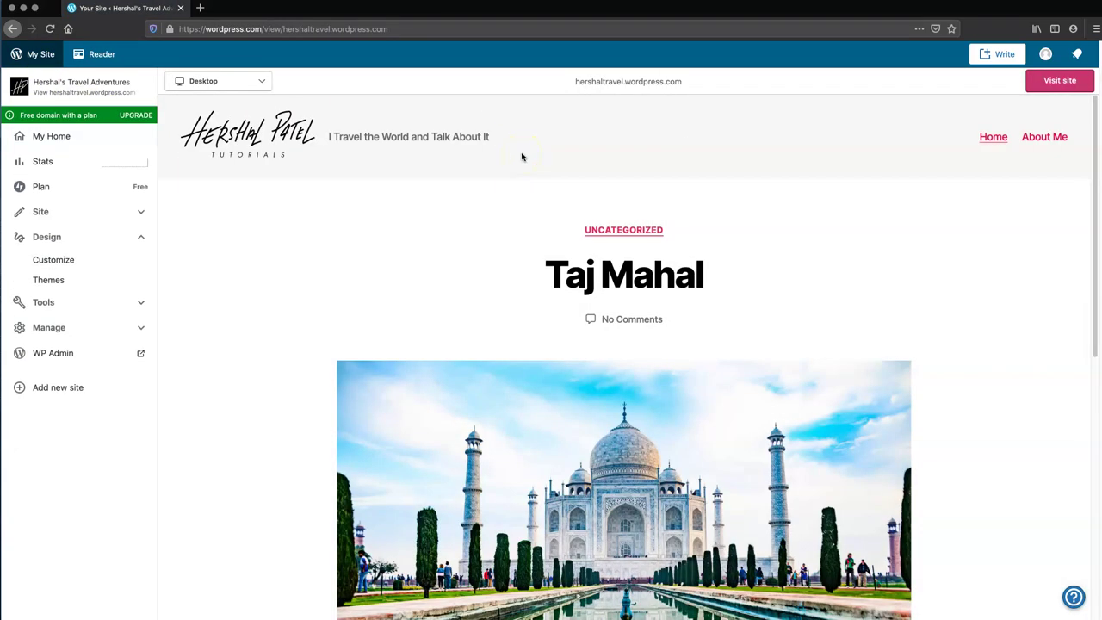
pyautogui.moveTo(545, 81); pyautogui.dragTo(725, 86)
pyautogui.press('super+c')
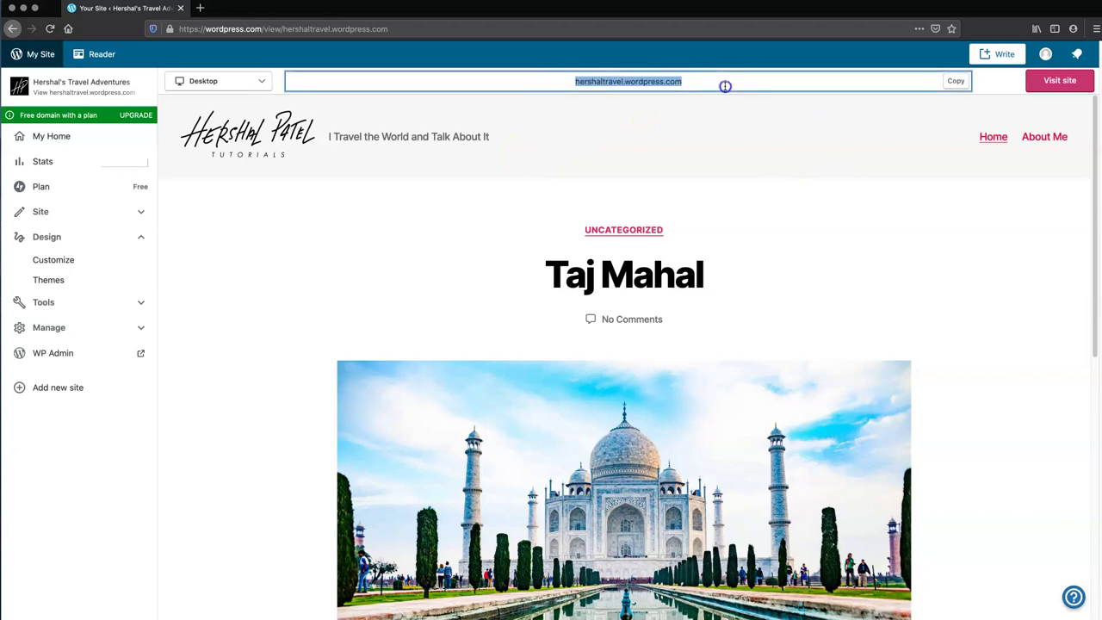
pyautogui.click(270, 25)
pyautogui.press('super+v')
pyautogui.press('Return')
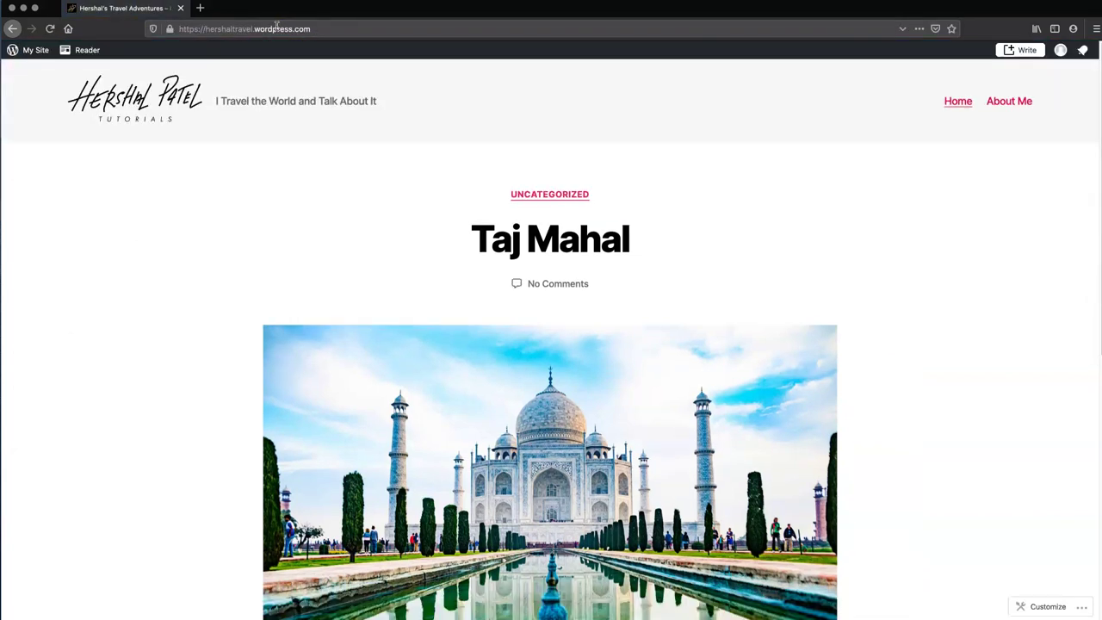